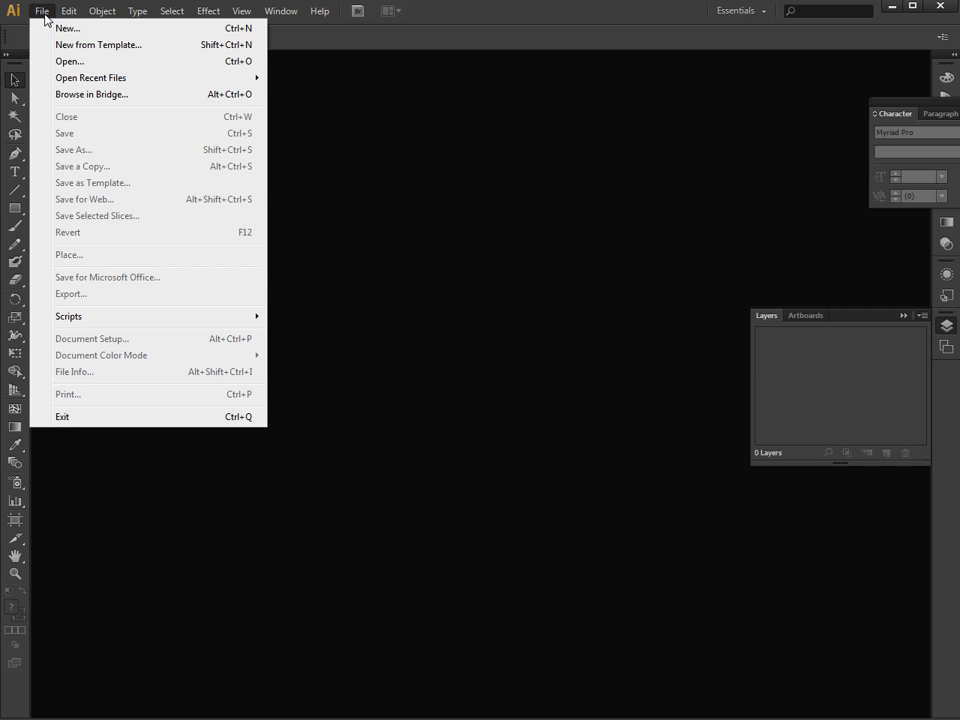
Create a new 210 × 210 mm blank document, Untitled-1
{"action": "left_click", "coordinate": [60, 29]}
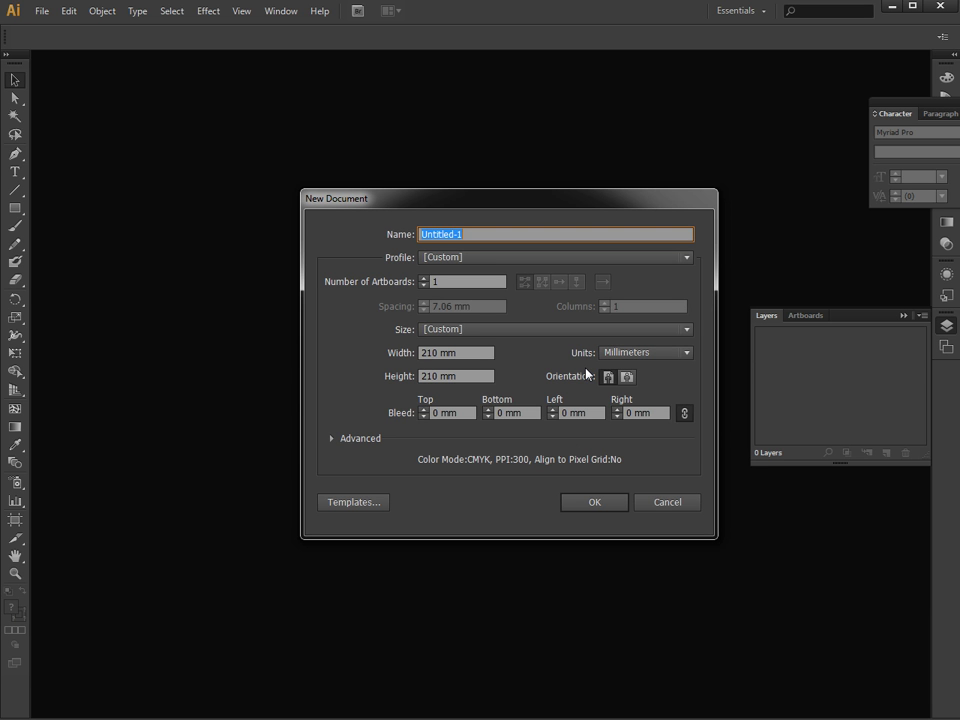
{"action": "left_click", "coordinate": [594, 502]}
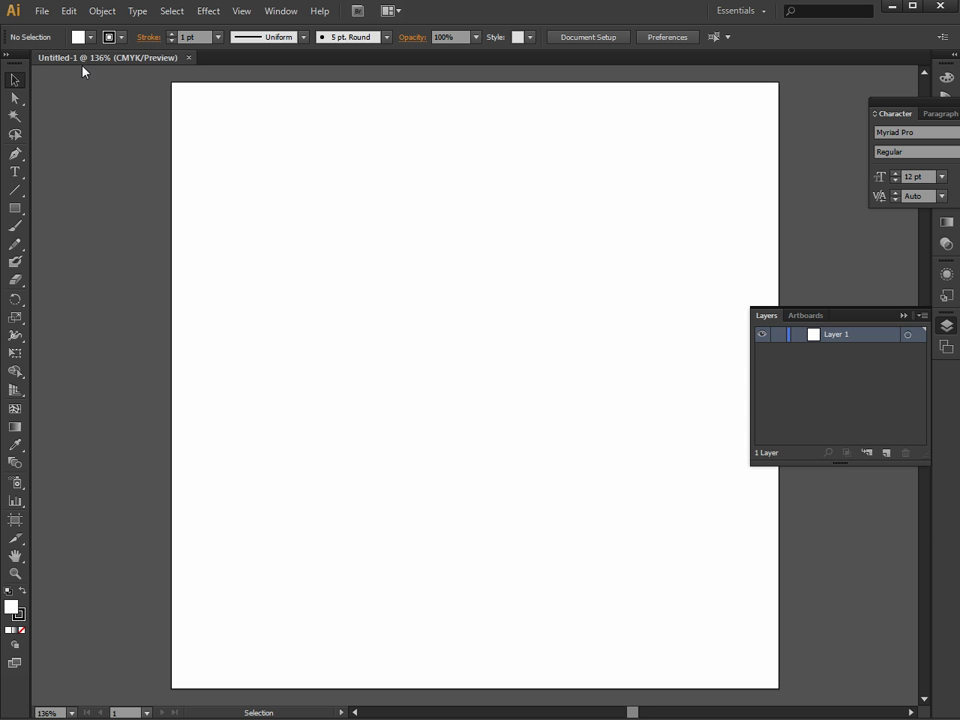
Place the deer_head.jpg photo and scale it down to fit inside the artboard
{"action": "left_click", "coordinate": [42, 11]}
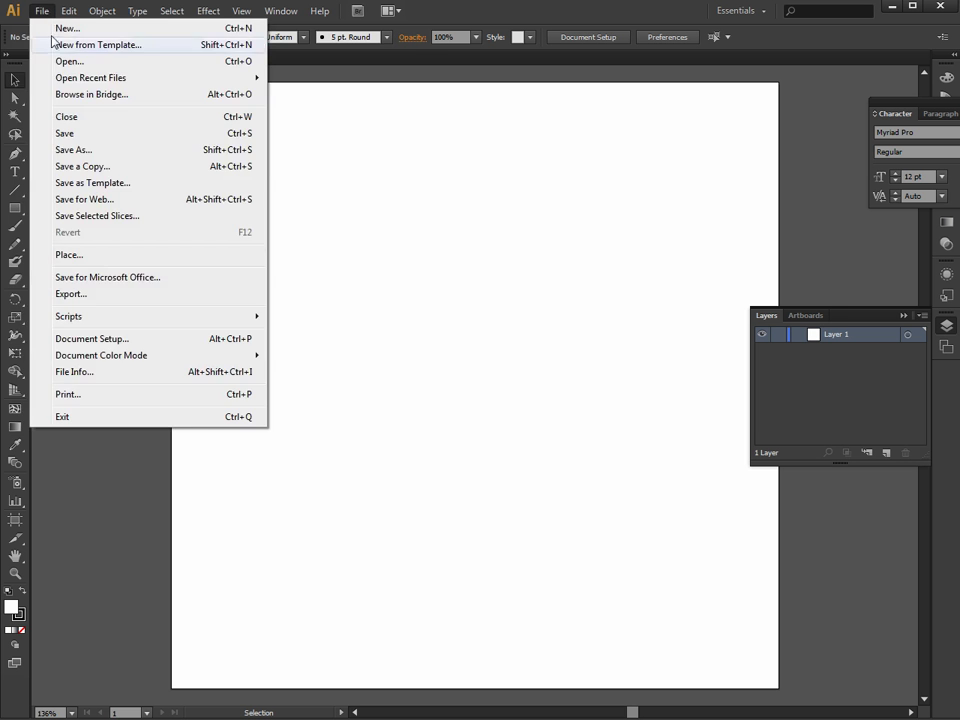
{"action": "left_click", "coordinate": [116, 259]}
{"action": "mouse_move", "coordinate": [152, 251]}
{"action": "left_mouse_down"}
{"action": "mouse_move", "coordinate": [258, 257]}
{"action": "mouse_move", "coordinate": [159, 249]}
{"action": "left_mouse_up"}
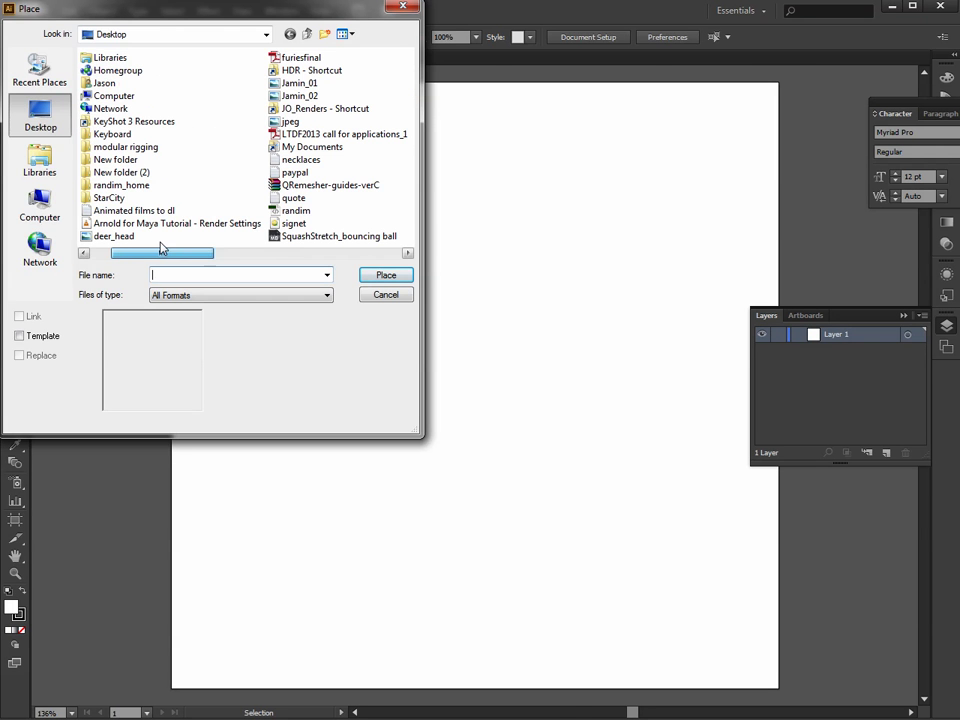
{"action": "double_click", "coordinate": [113, 236]}
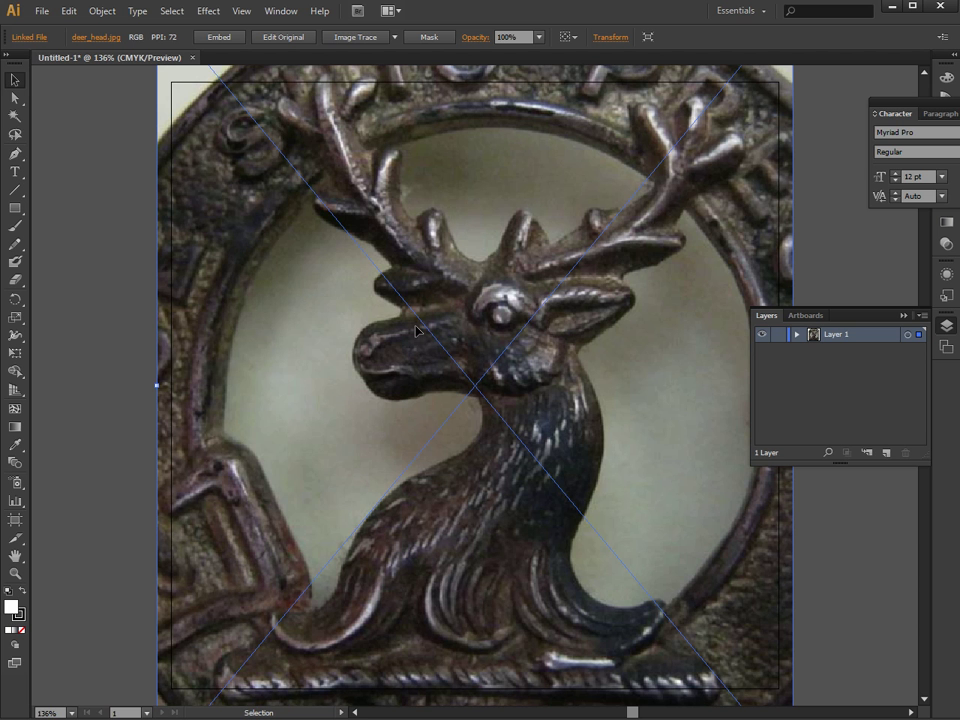
{"action": "key", "text": "ctrl+1"}
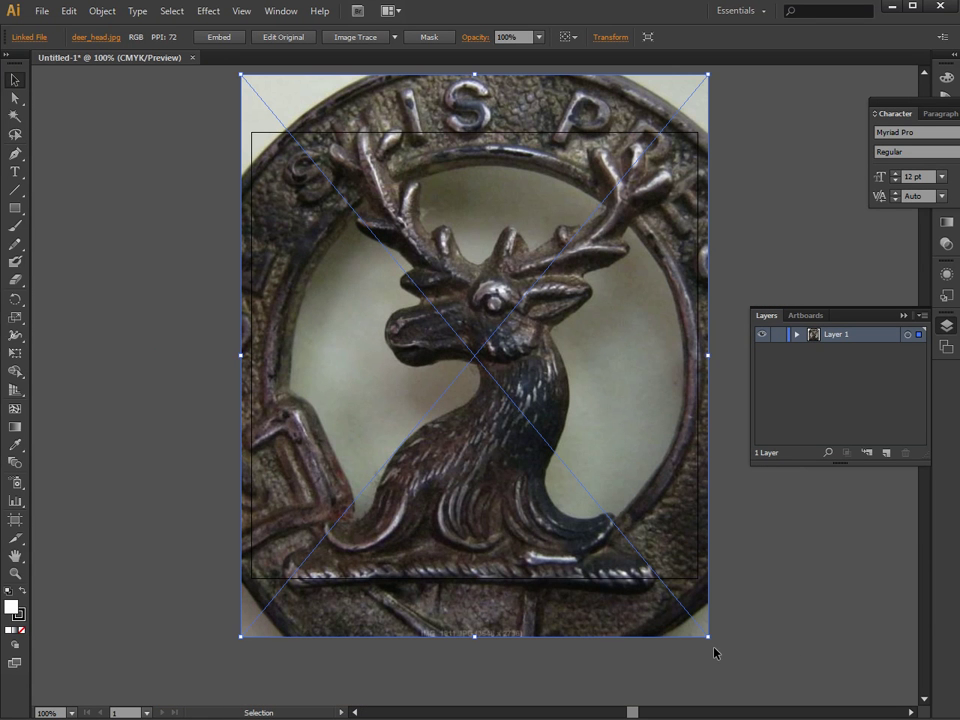
{"action": "left_click_drag", "start_coordinate": [709, 636], "coordinate": [643, 592]}
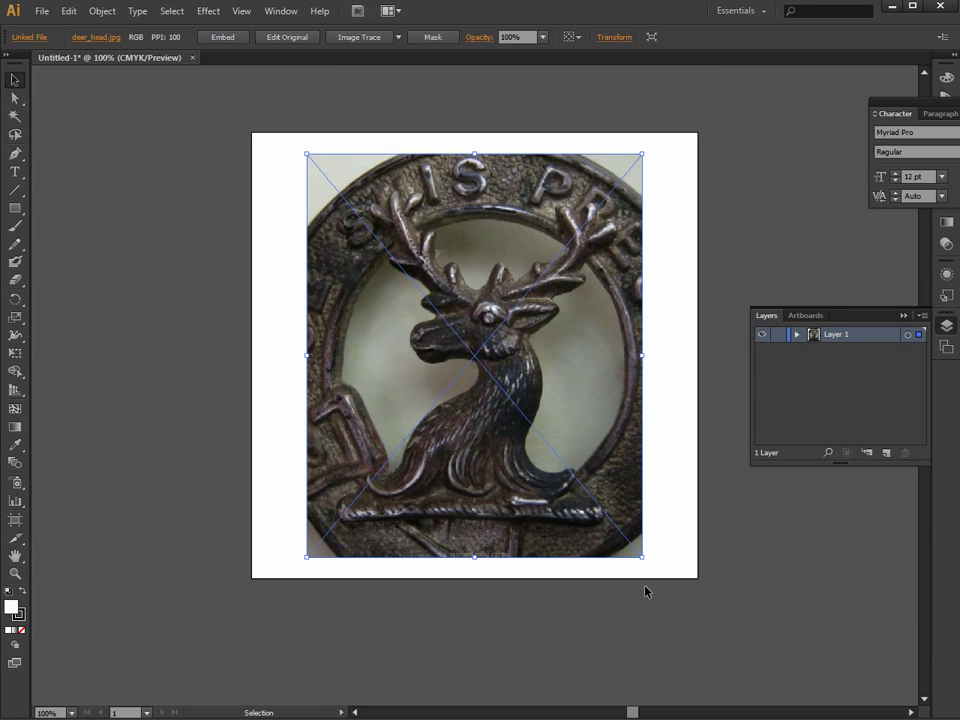
Add a new layer, then lock the photo's Layer 1 and rename it 'Deer Head'
{"action": "key", "text": "ctrl+equal"}
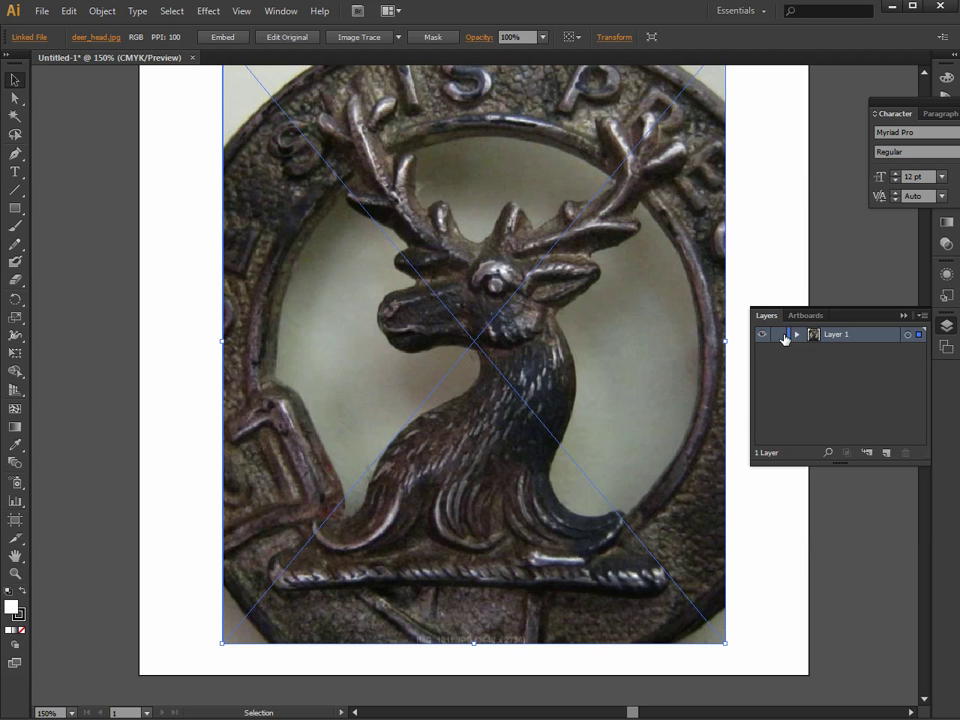
{"action": "left_click", "coordinate": [886, 452]}
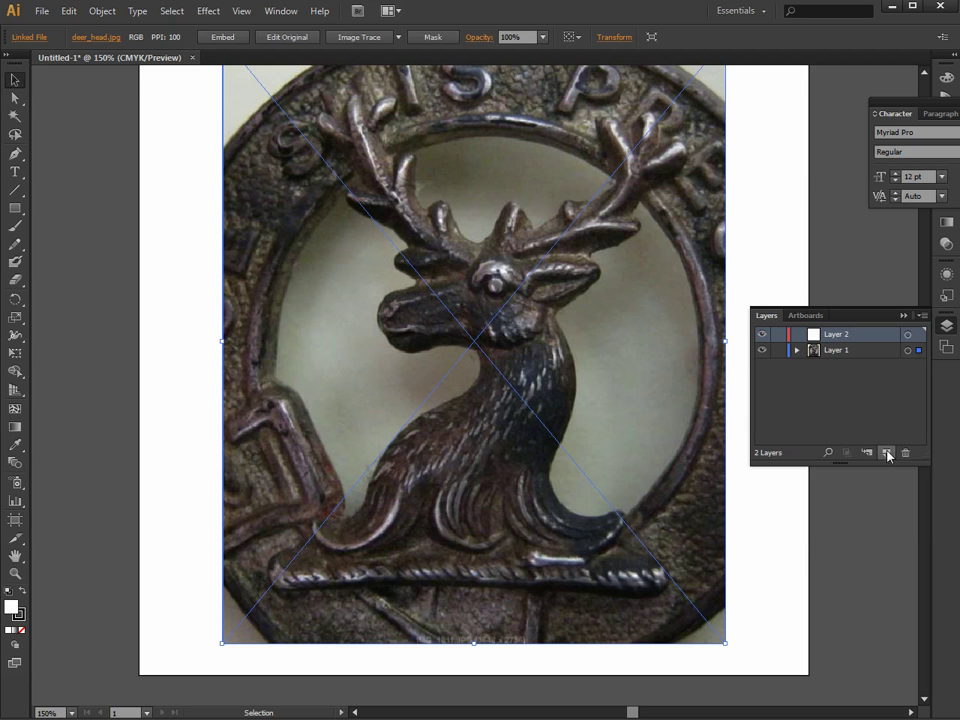
{"action": "left_click", "coordinate": [778, 351]}
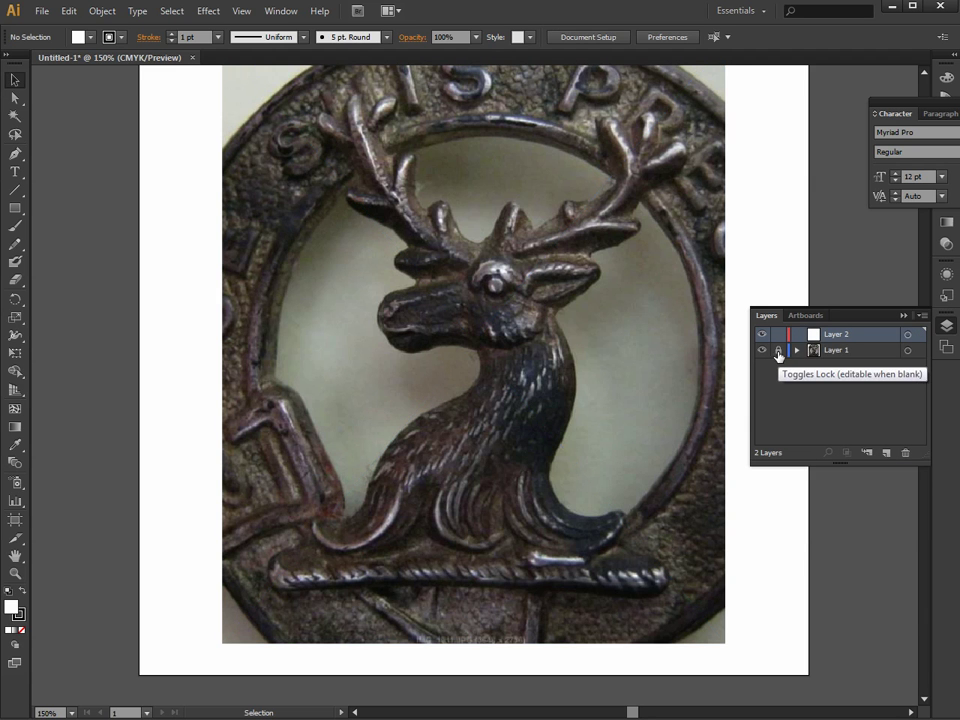
{"action": "left_click", "coordinate": [838, 356]}
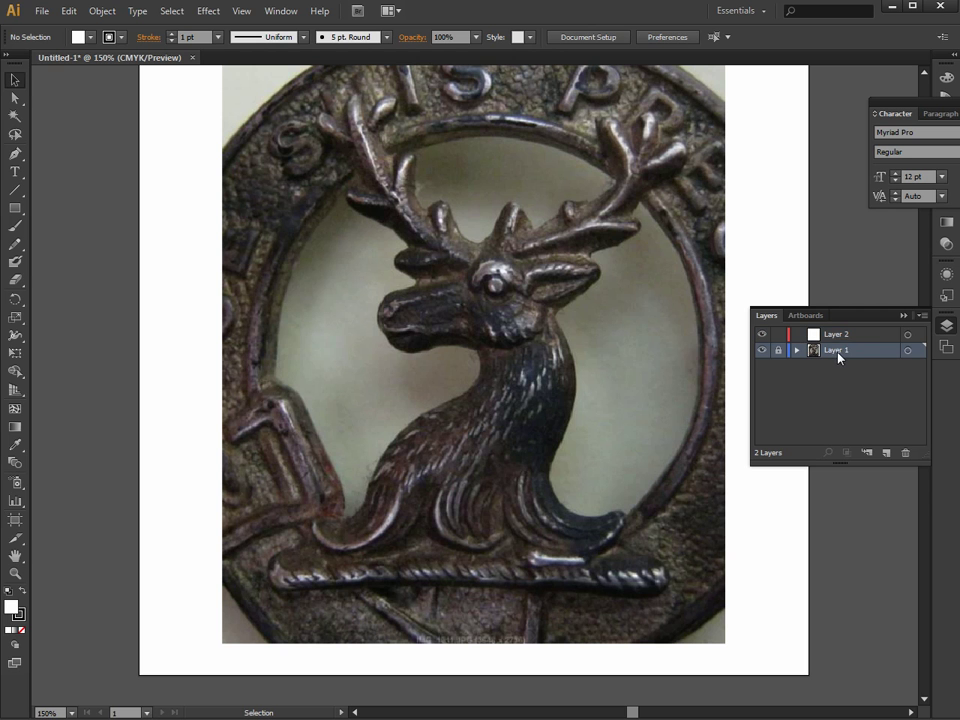
{"action": "double_click", "coordinate": [836, 350]}
{"action": "type", "text": "Deer Head"}
{"action": "key", "text": "Return"}
Rename the new Layer 2 to 'Outlines'
{"action": "left_click", "coordinate": [828, 336]}
{"action": "double_click", "coordinate": [828, 336]}
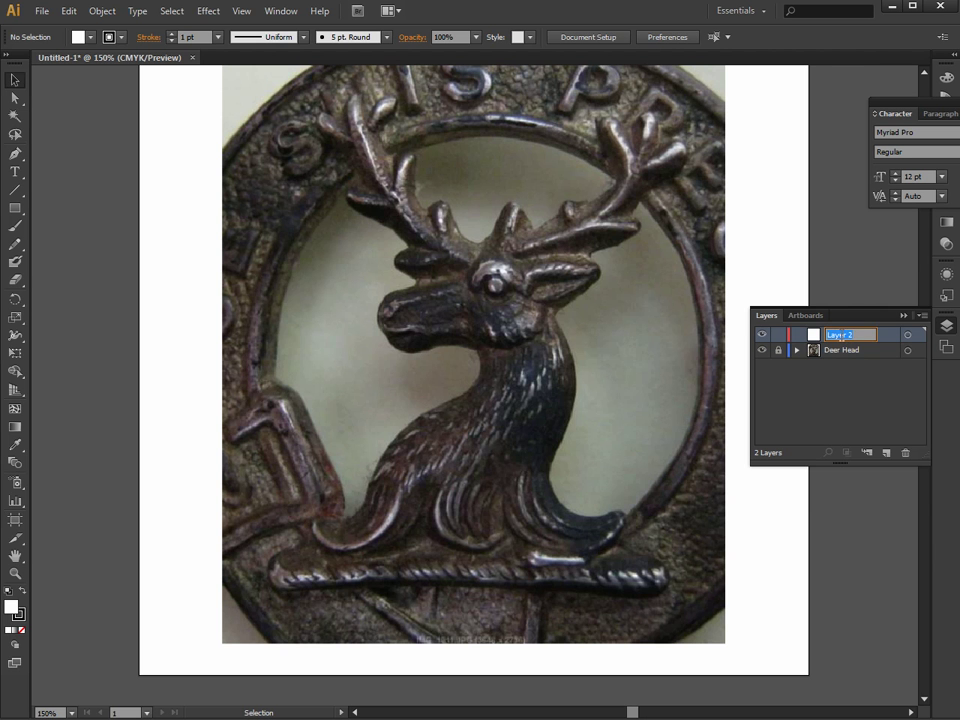
{"action": "type", "text": "Outlines"}
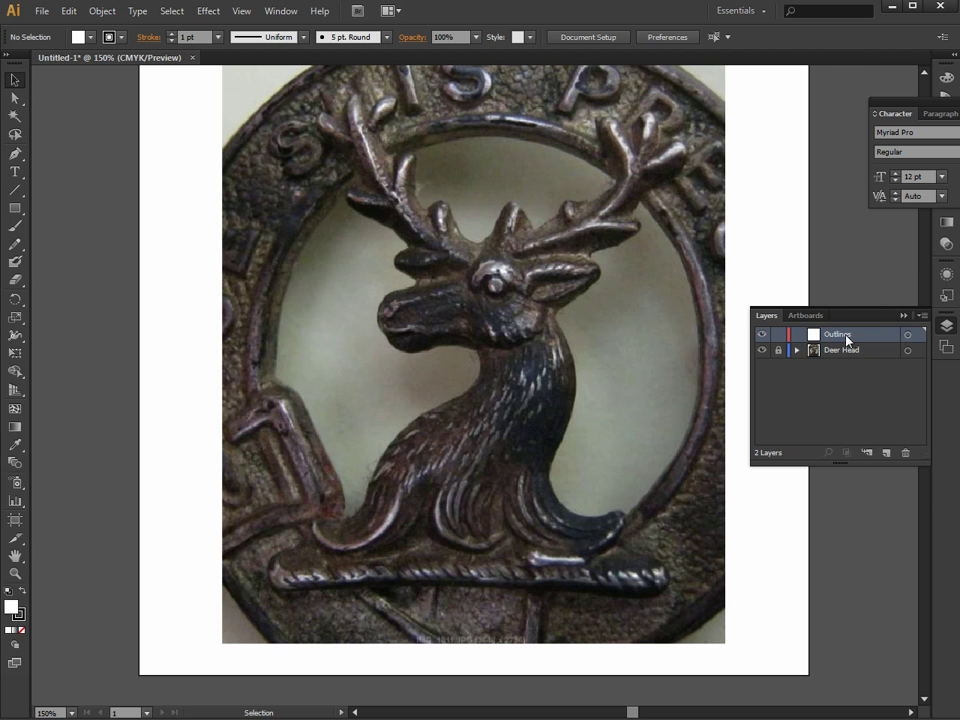
{"action": "key", "text": "Return"}
Draw a closed four-anchor curved Pen shape over the crest's lower-left, then reselect it
{"action": "left_click", "coordinate": [13, 157]}
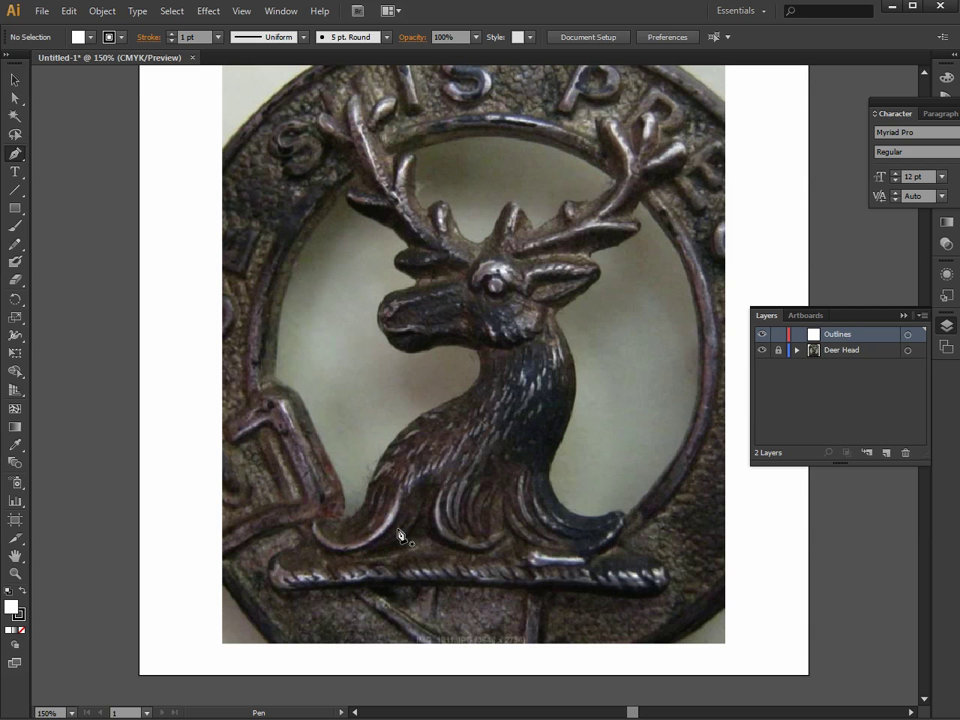
{"action": "left_click_drag", "start_coordinate": [187, 437], "coordinate": [214, 381]}
{"action": "left_click_drag", "start_coordinate": [441, 490], "coordinate": [418, 548]}
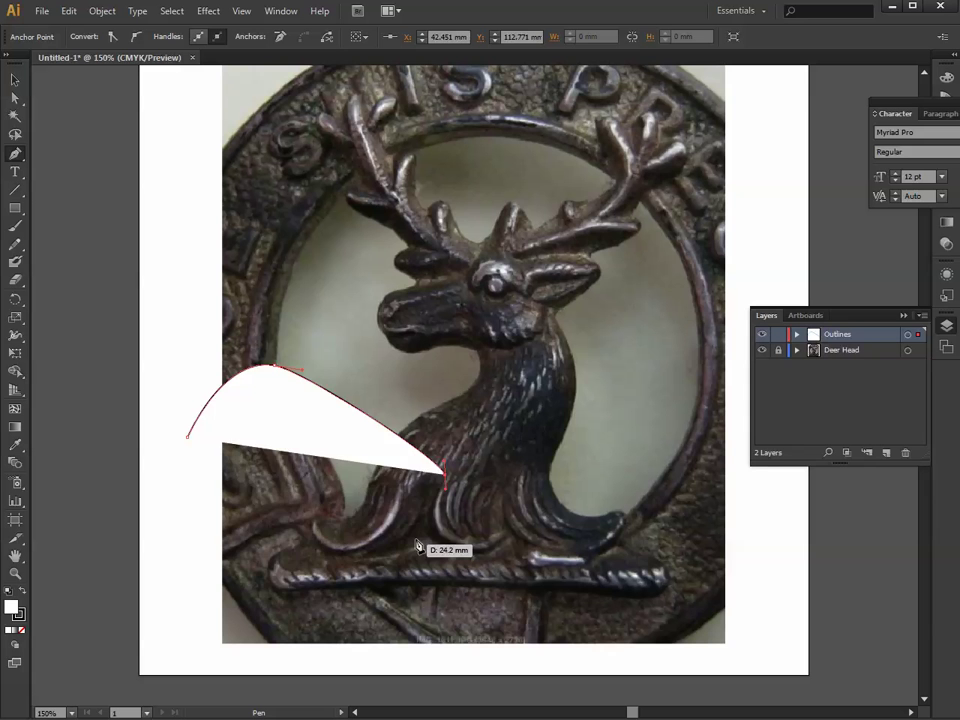
{"action": "left_click_drag", "start_coordinate": [235, 578], "coordinate": [253, 564]}
{"action": "left_click_drag", "start_coordinate": [174, 517], "coordinate": [193, 450]}
{"action": "left_click", "coordinate": [187, 437]}
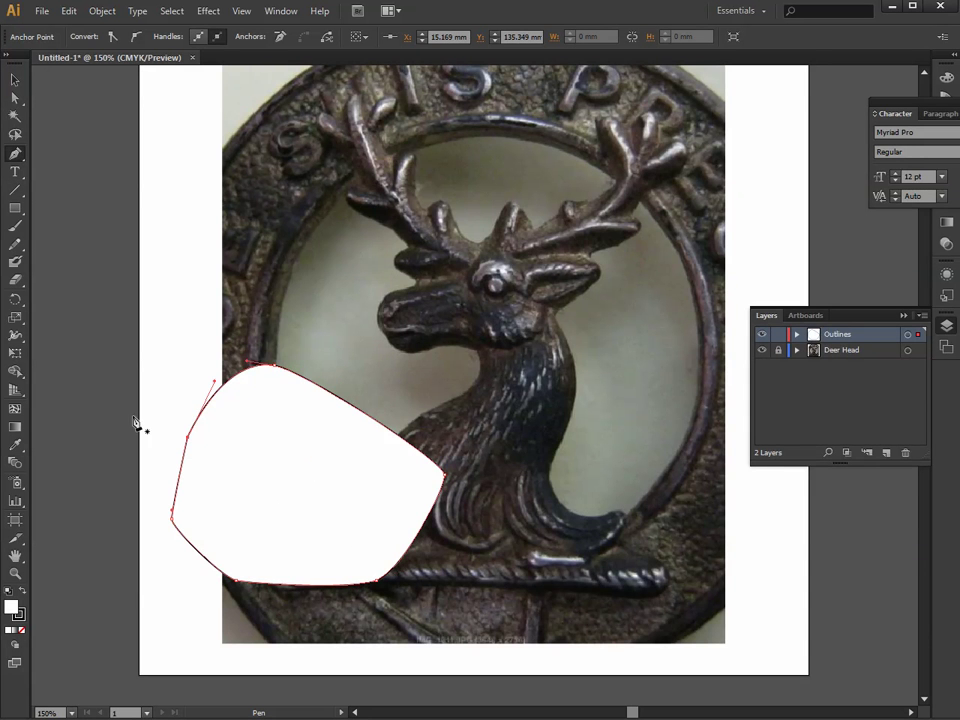
{"action": "left_click", "coordinate": [15, 79]}
{"action": "left_click", "coordinate": [181, 267]}
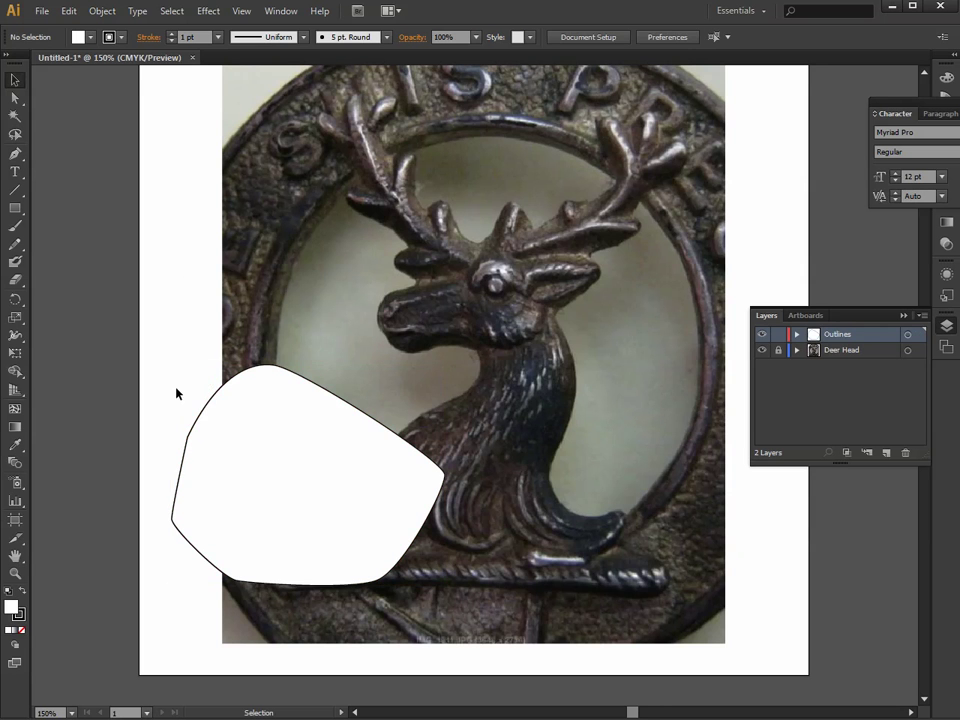
{"action": "left_click", "coordinate": [216, 427]}
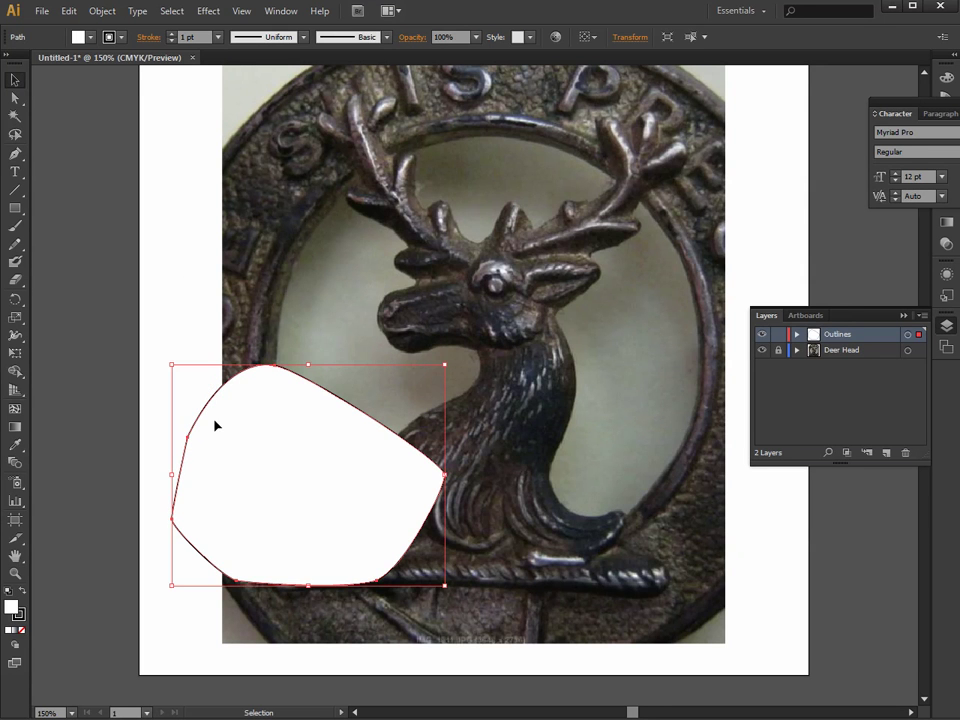
Give the shape a black 000000 stroke and set its fill to None
{"action": "left_click", "coordinate": [23, 621]}
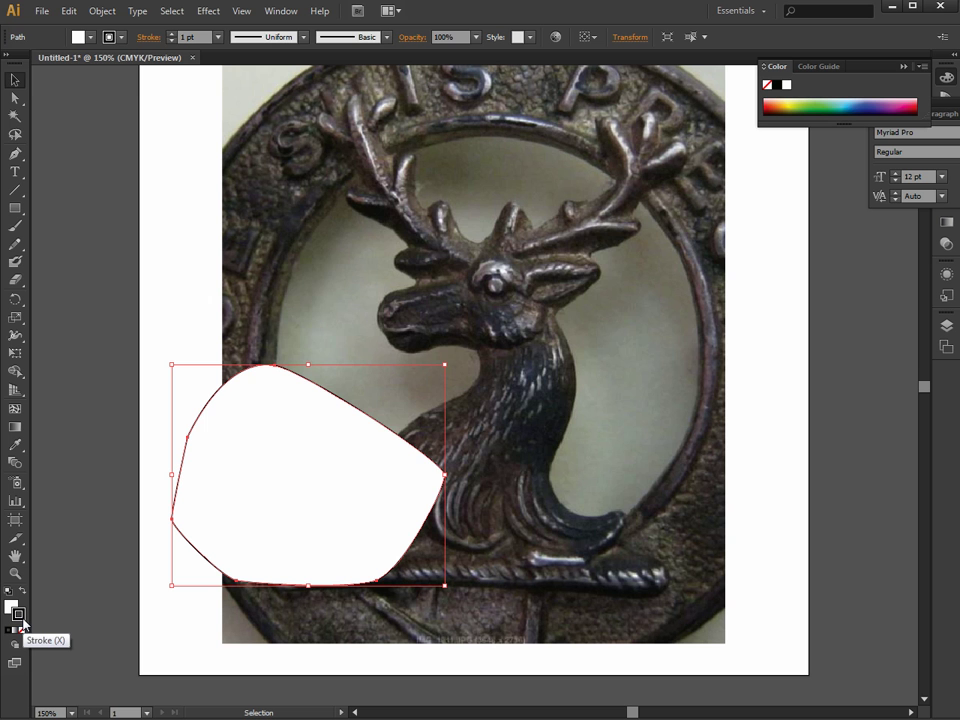
{"action": "double_click", "coordinate": [22, 620]}
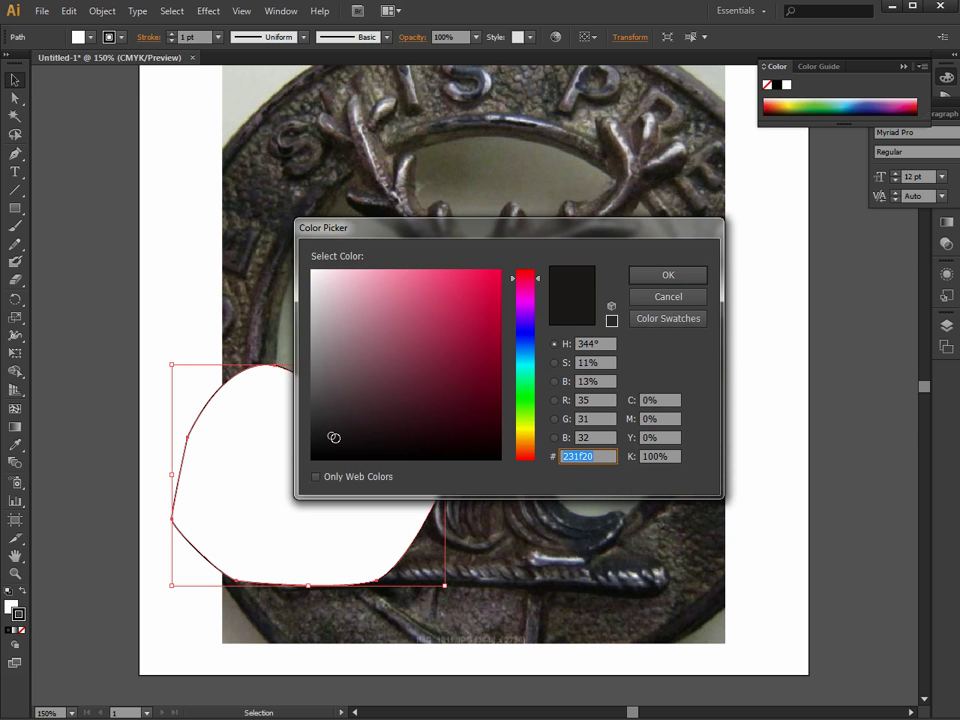
{"action": "left_click_drag", "start_coordinate": [332, 437], "coordinate": [300, 482]}
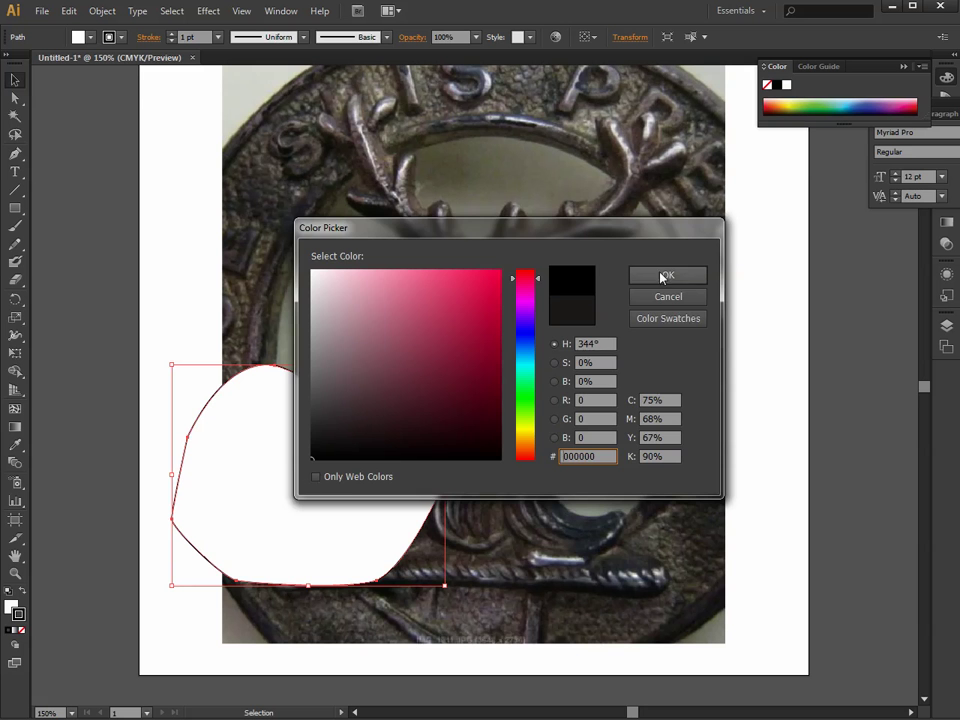
{"action": "left_click", "coordinate": [660, 274]}
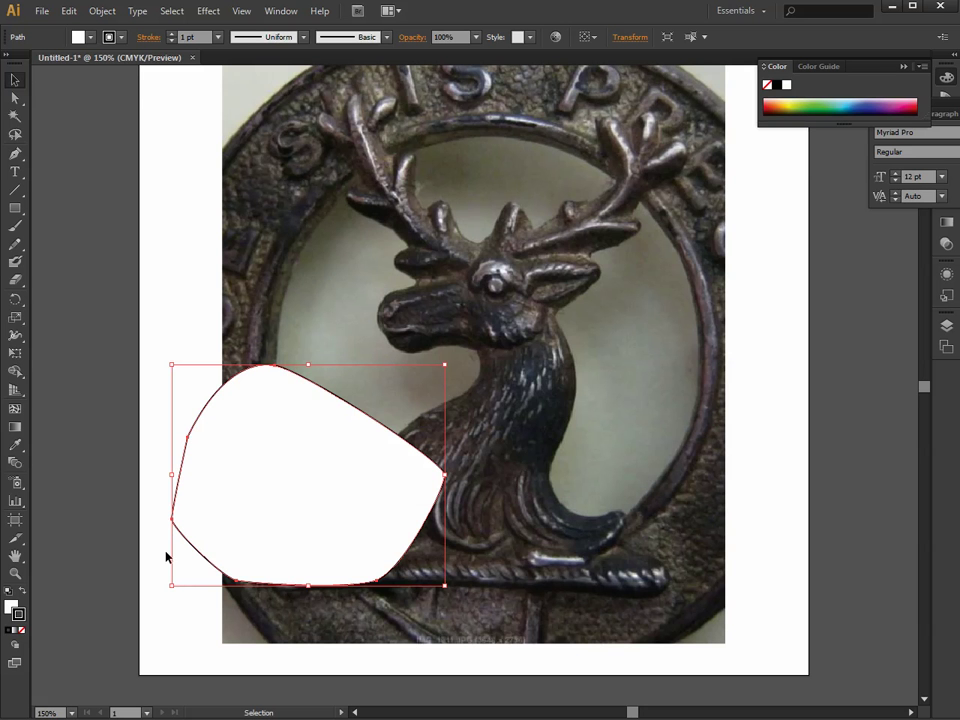
{"action": "left_click", "coordinate": [10, 606]}
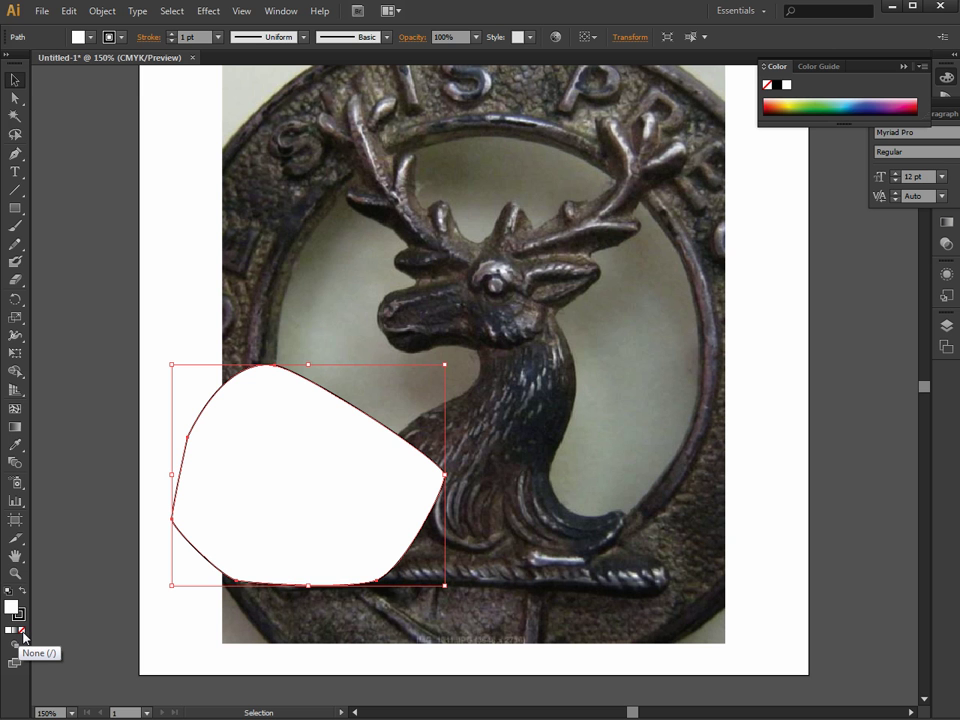
{"action": "left_click", "coordinate": [22, 634]}
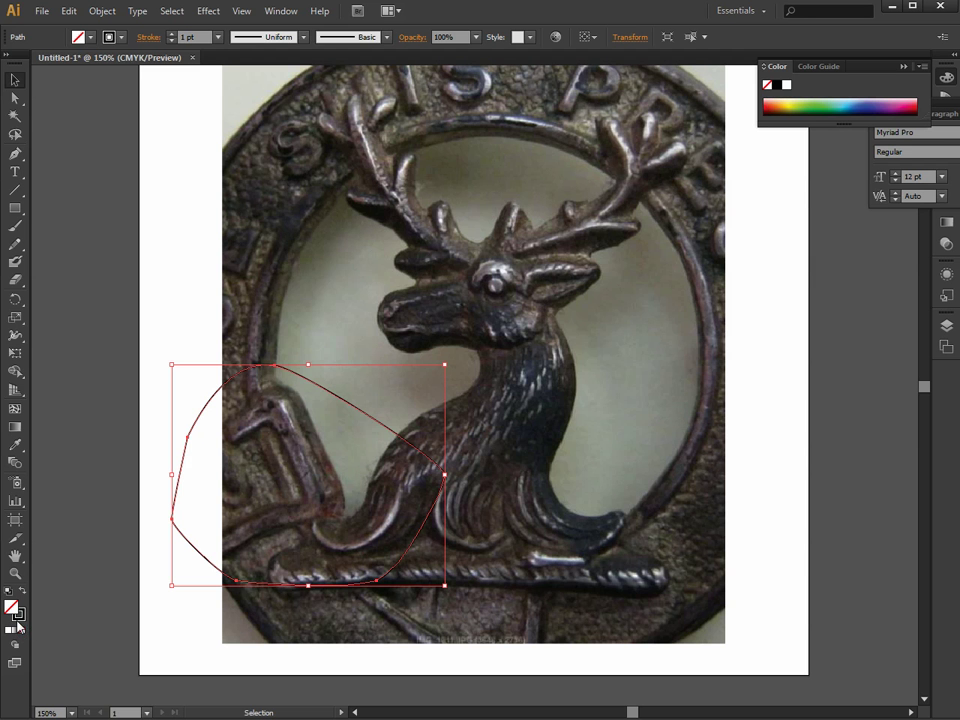
Delete the practice shape and close the Character panel
{"action": "left_click", "coordinate": [139, 551]}
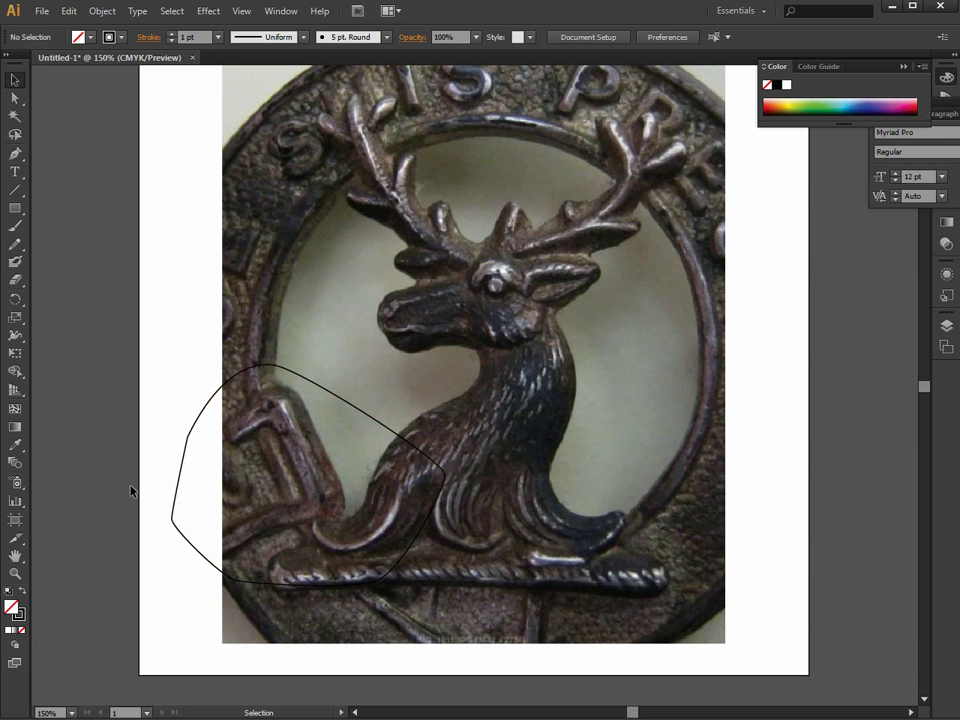
{"action": "left_click", "coordinate": [181, 483]}
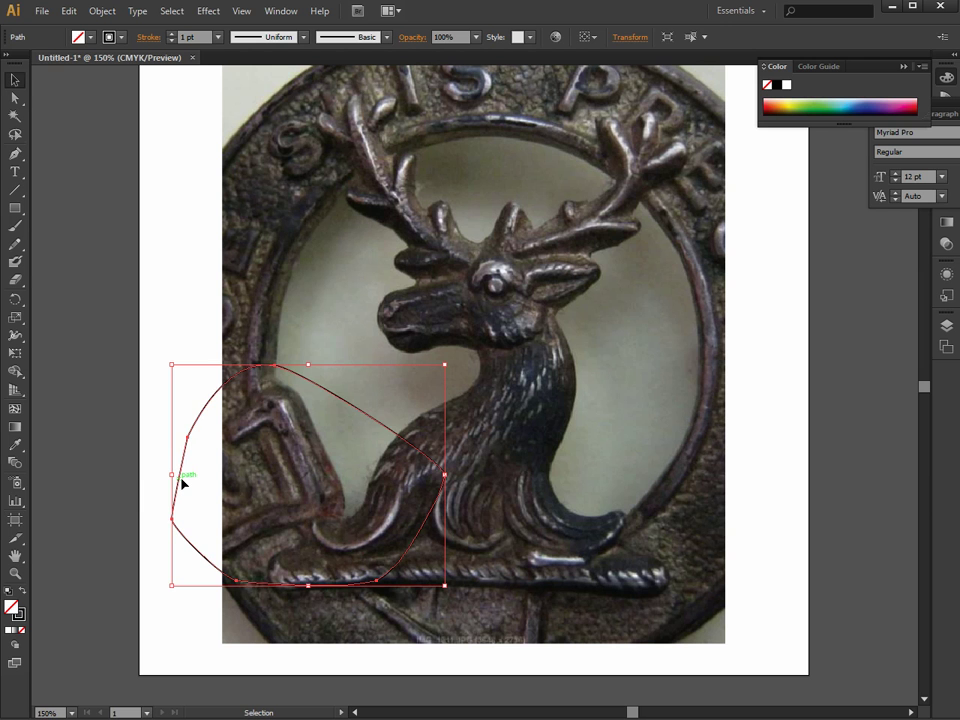
{"action": "key", "text": "Delete"}
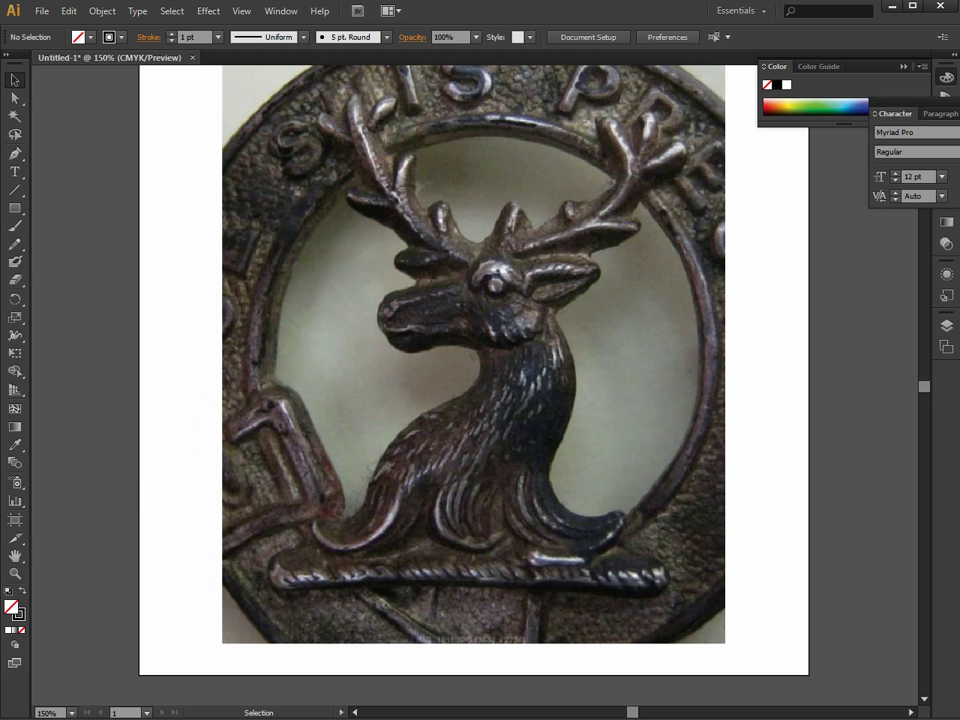
{"action": "left_click", "coordinate": [946, 76]}
{"action": "left_click", "coordinate": [904, 66]}
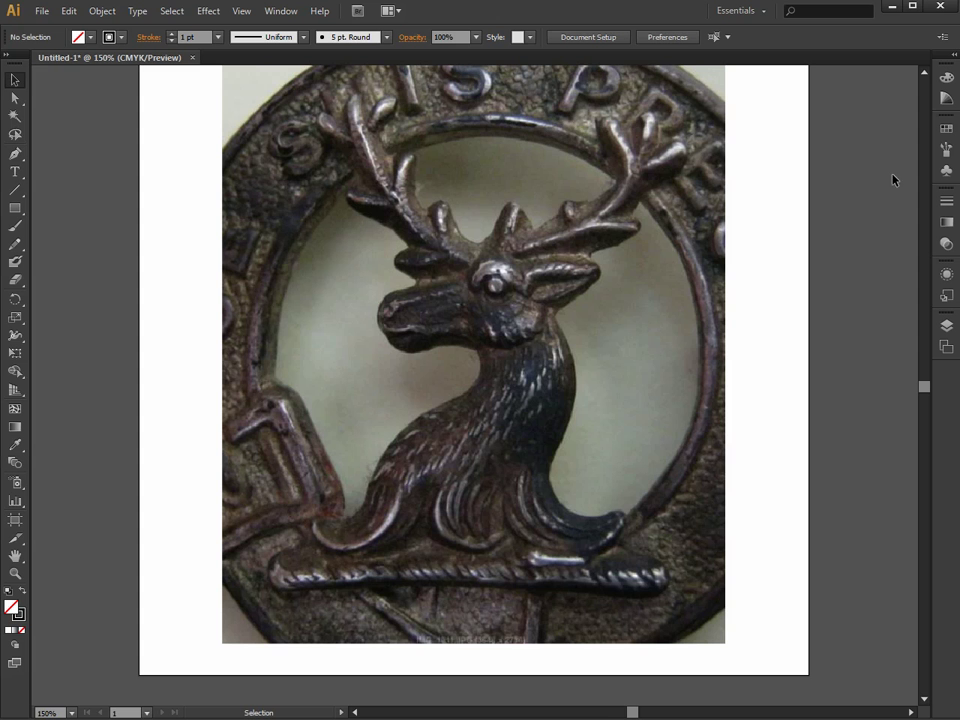
{"action": "key", "text": "ctrl+plus"}
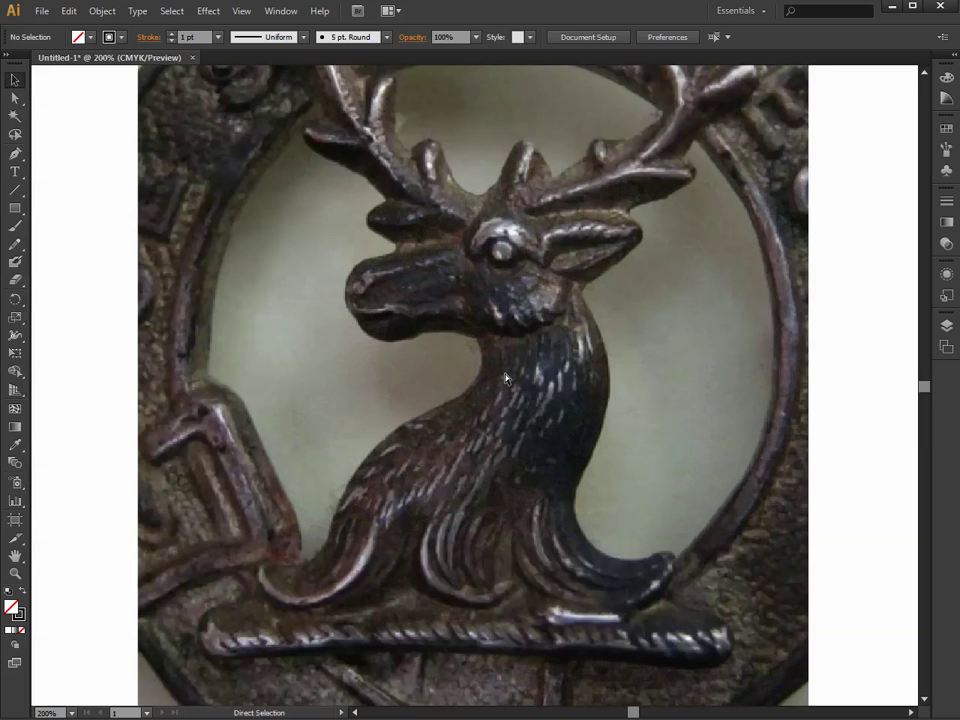
{"action": "key", "text": "ctrl+plus"}
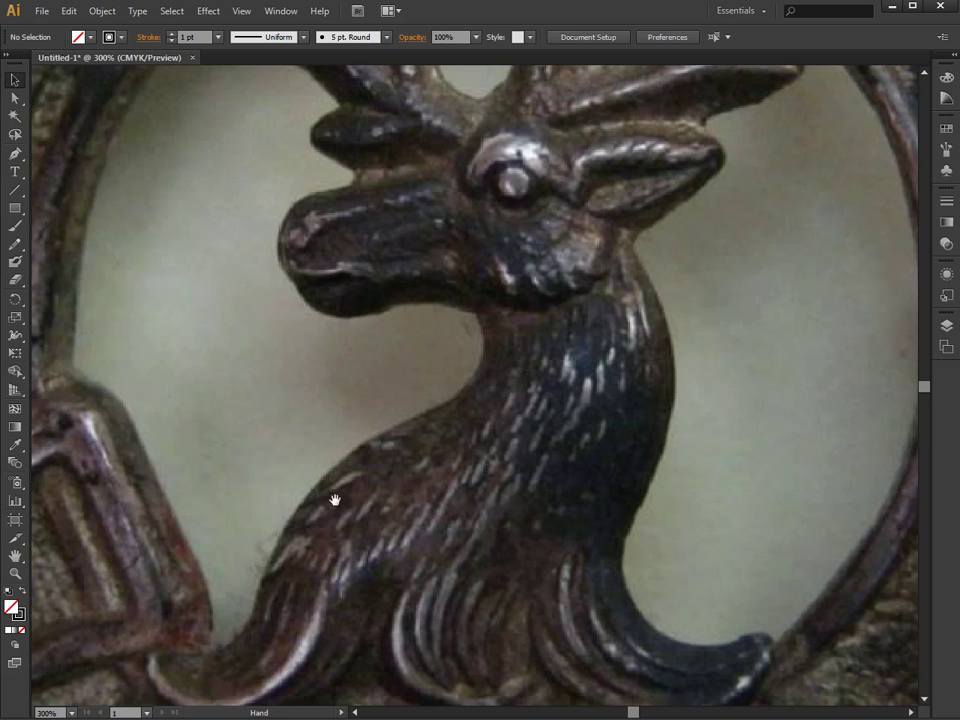
{"action": "left_click_drag", "start_coordinate": [289, 523], "coordinate": [379, 341]}
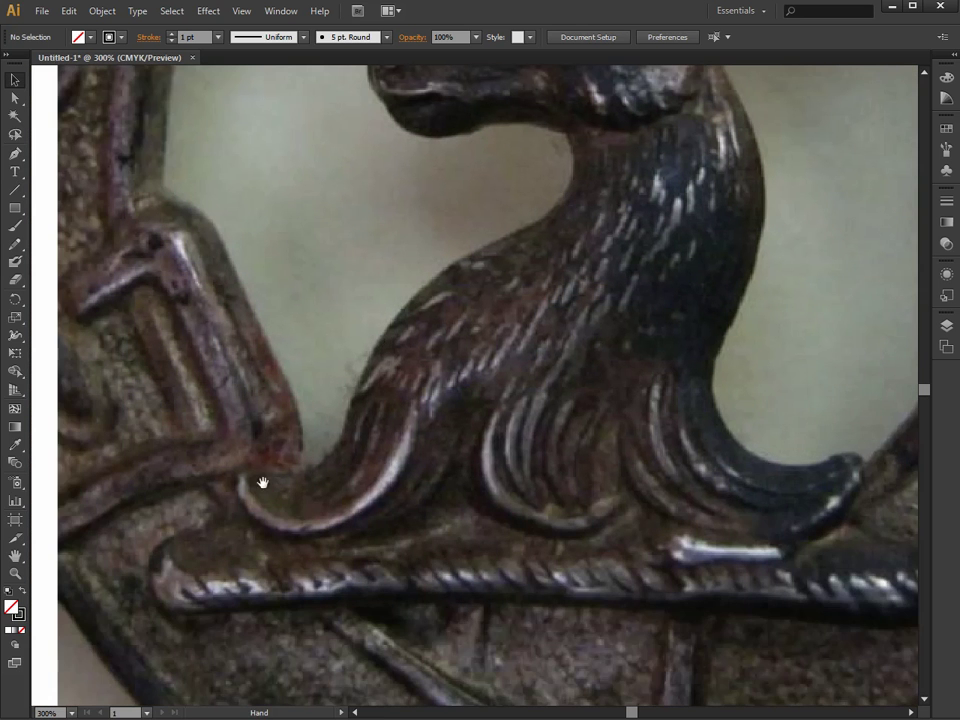
{"action": "left_click_drag", "start_coordinate": [306, 435], "coordinate": [274, 512]}
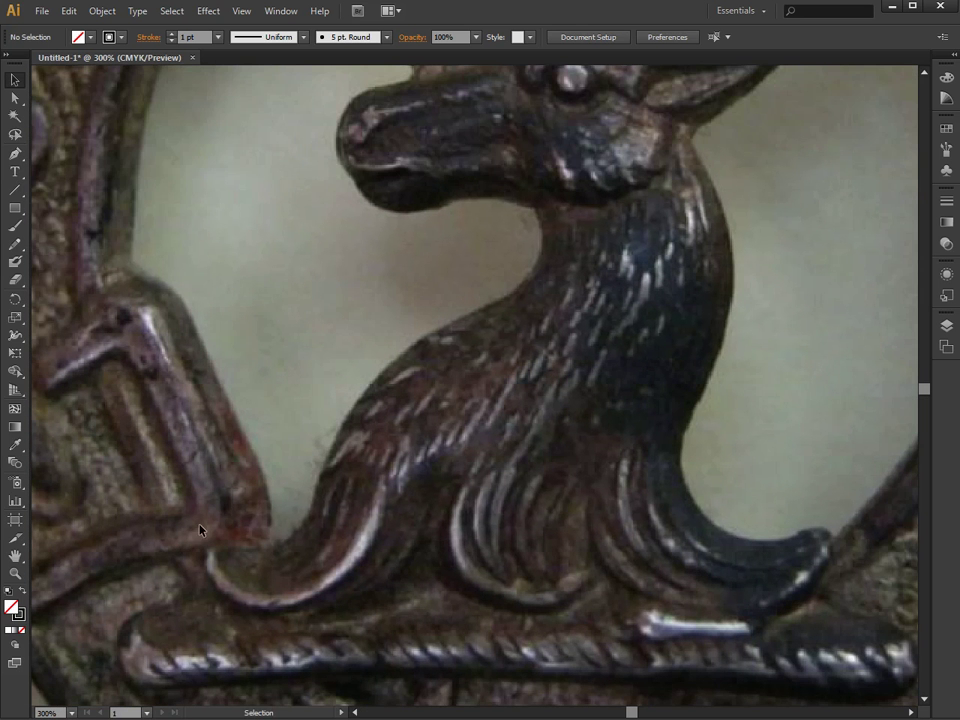
{"action": "scroll", "coordinate": [369, 399], "scroll_direction": "up", "scroll_amount": 4}
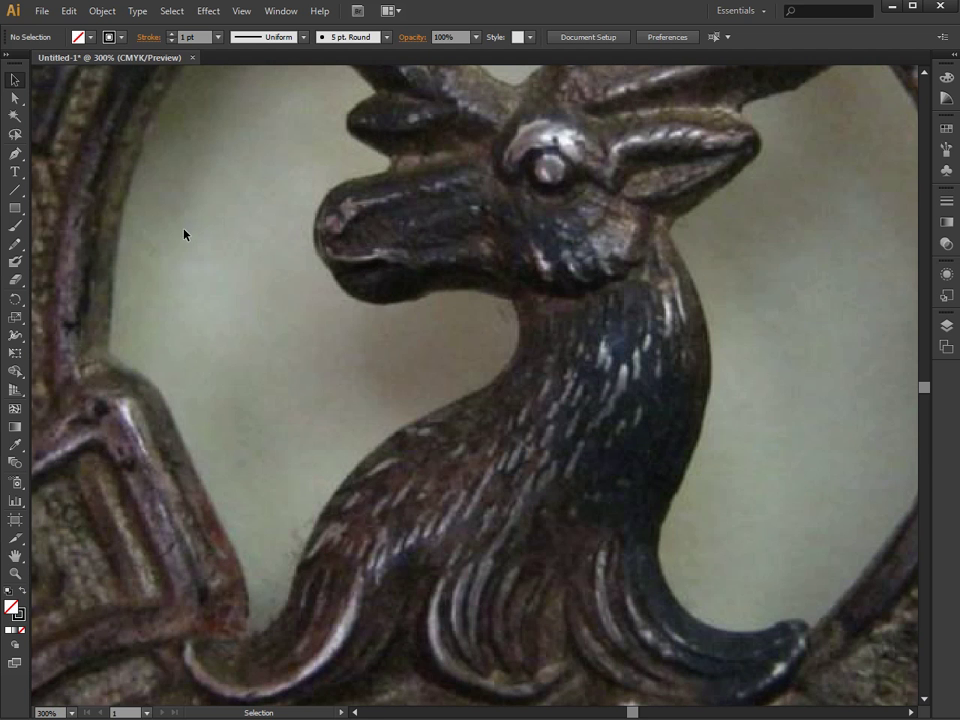
{"action": "key", "text": "ctrl+minus"}
{"action": "key", "text": "ctrl+minus"}
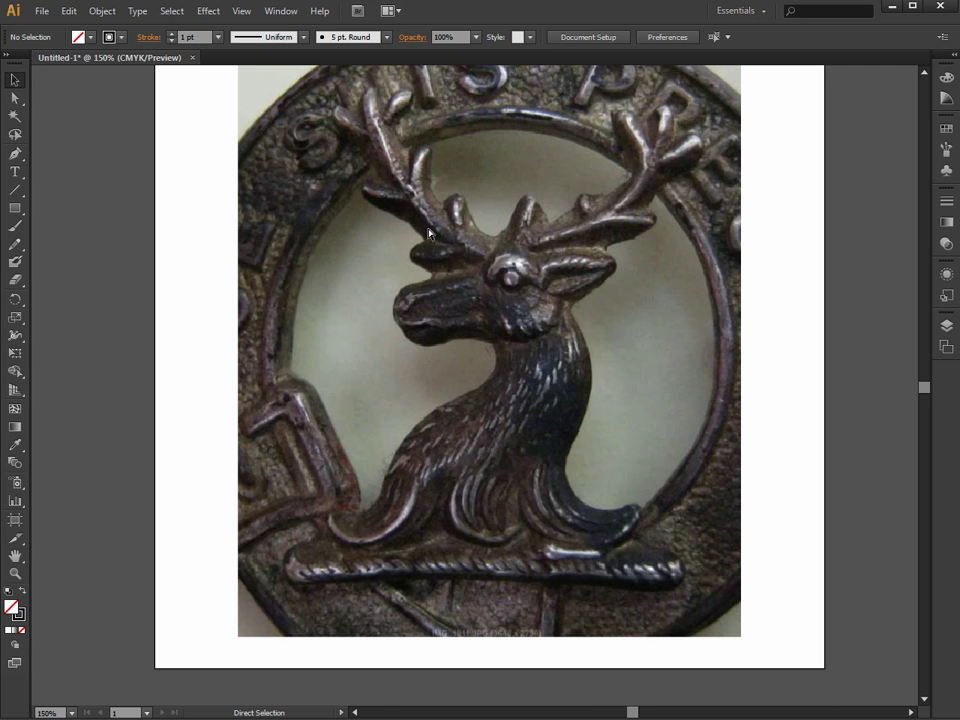
{"action": "key", "text": "ctrl+plus"}
{"action": "key", "text": "ctrl+plus"}
{"action": "key", "text": "ctrl+plus"}
{"action": "left_click_drag", "start_coordinate": [444, 472], "coordinate": [484, 342]}
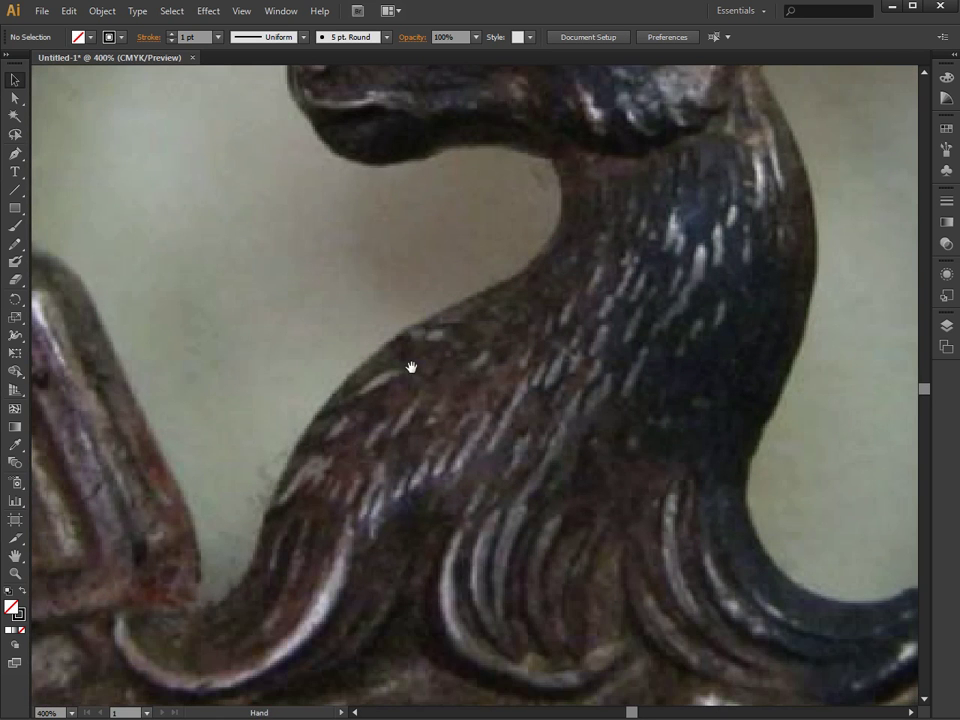
Start the Pen outline at the deer's base left, curving to where the neck meets the base
{"action": "left_click", "coordinate": [15, 154]}
{"action": "left_click_drag", "start_coordinate": [118, 614], "coordinate": [155, 609]}
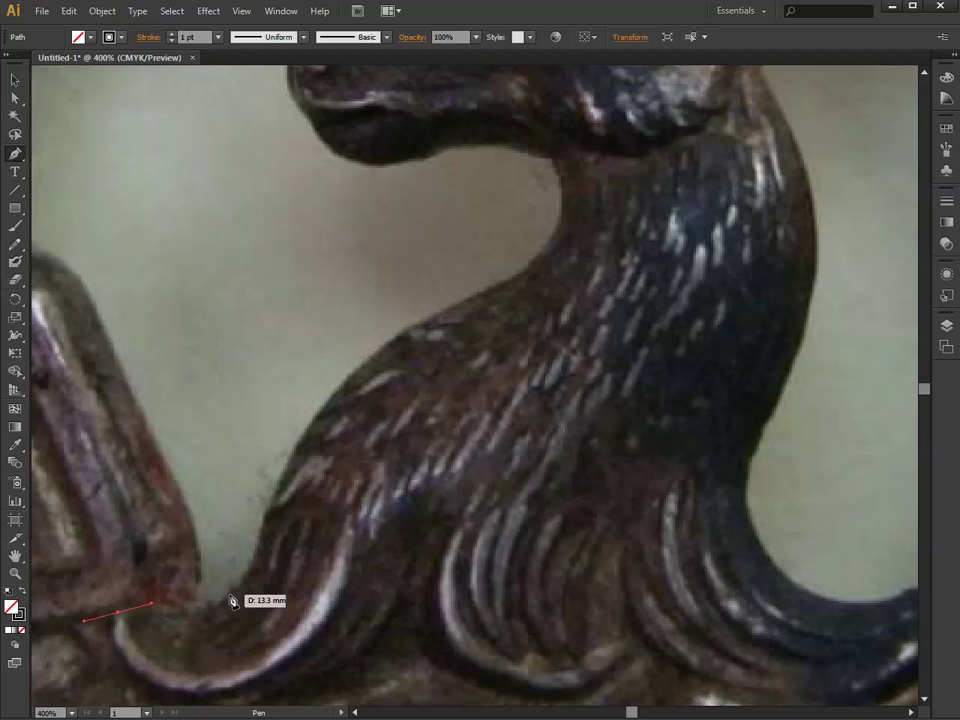
{"action": "left_click_drag", "start_coordinate": [254, 566], "coordinate": [268, 505]}
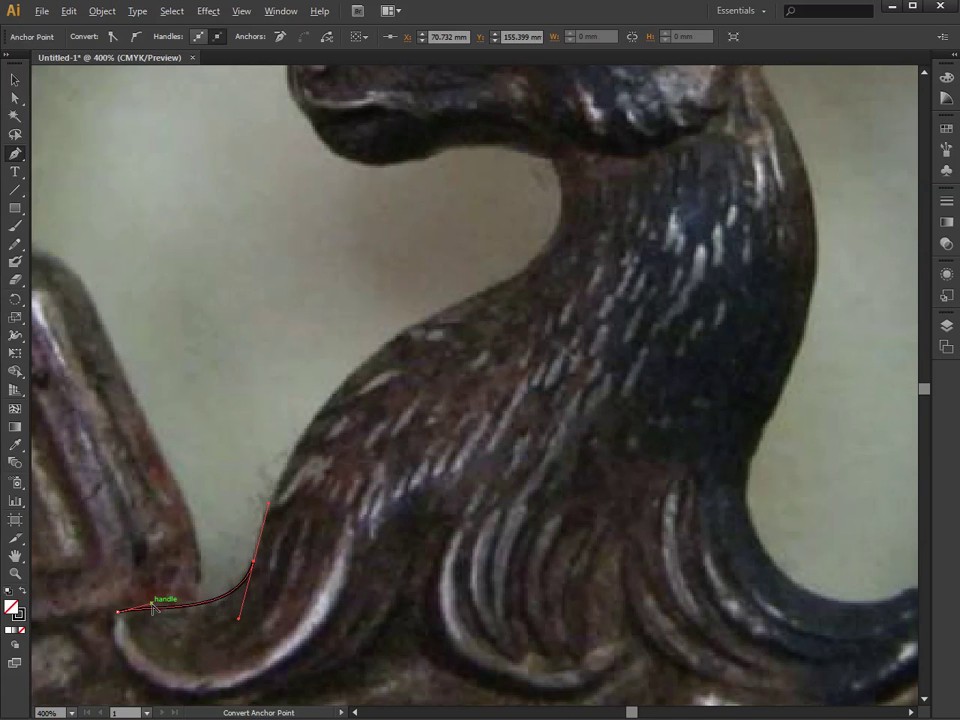
{"action": "left_click", "coordinate": [155, 611], "text": "alt"}
{"action": "mouse_move", "coordinate": [142, 614]}
{"action": "left_mouse_down"}
{"action": "mouse_move", "coordinate": [150, 604]}
{"action": "mouse_move", "coordinate": [157, 612]}
{"action": "mouse_move", "coordinate": [153, 603]}
{"action": "left_mouse_up"}
{"action": "left_click_drag", "start_coordinate": [152, 606], "coordinate": [156, 610]}
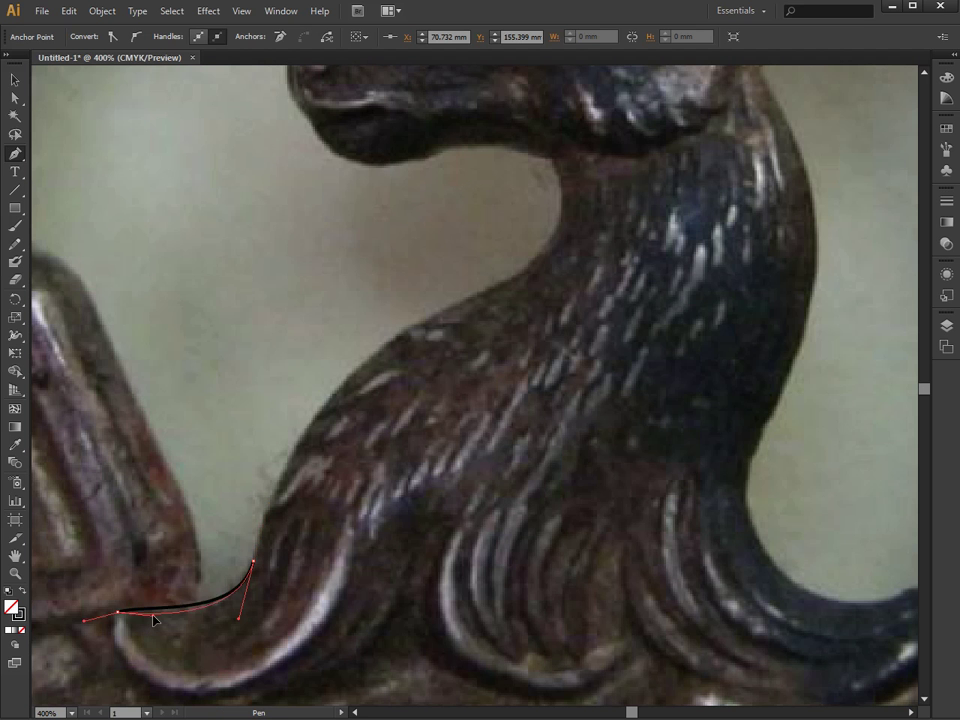
{"action": "left_click", "coordinate": [152, 612], "text": "alt"}
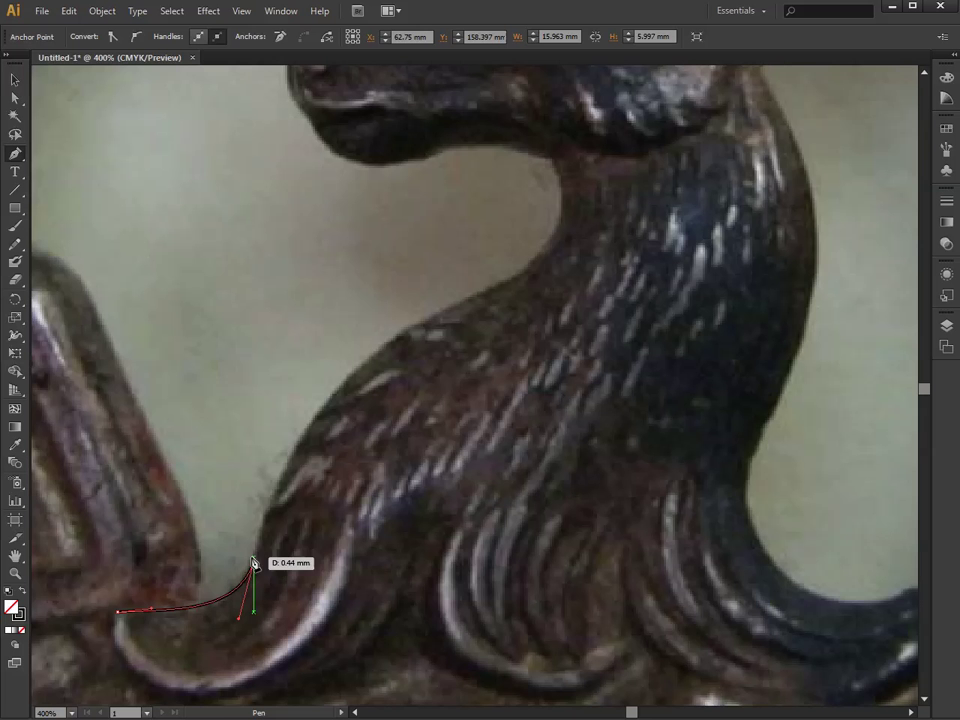
{"action": "key", "text": "ctrl"}
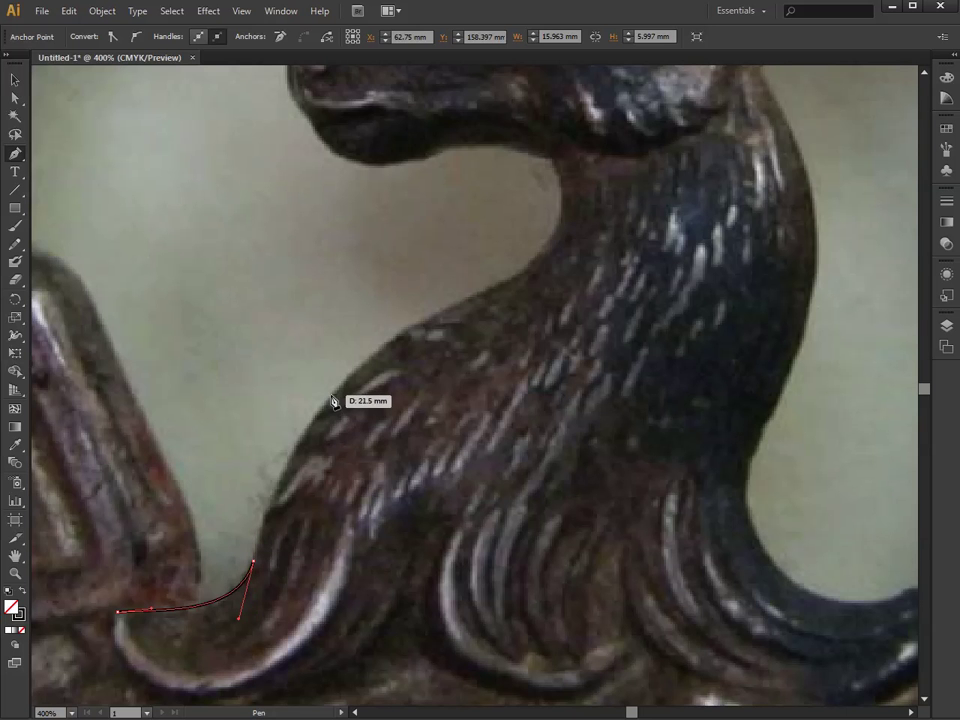
Extend the curved outline up the front of the neck to under the jaw
{"action": "left_click_drag", "start_coordinate": [330, 397], "coordinate": [375, 357]}
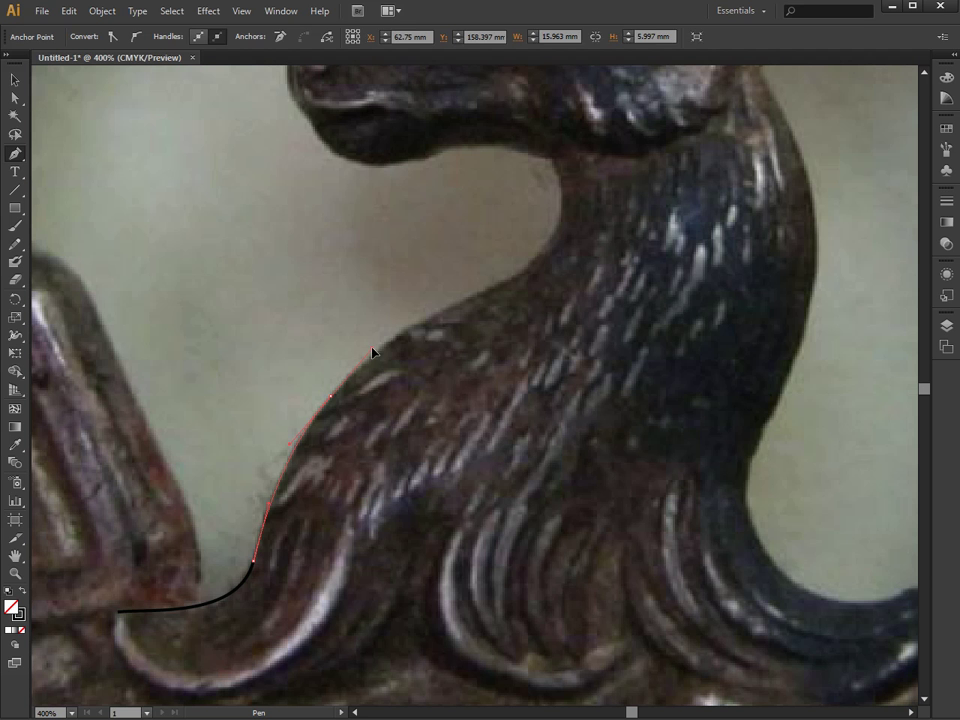
{"action": "left_click_drag", "start_coordinate": [425, 319], "coordinate": [540, 266]}
{"action": "left_click_drag", "start_coordinate": [541, 265], "coordinate": [541, 264]}
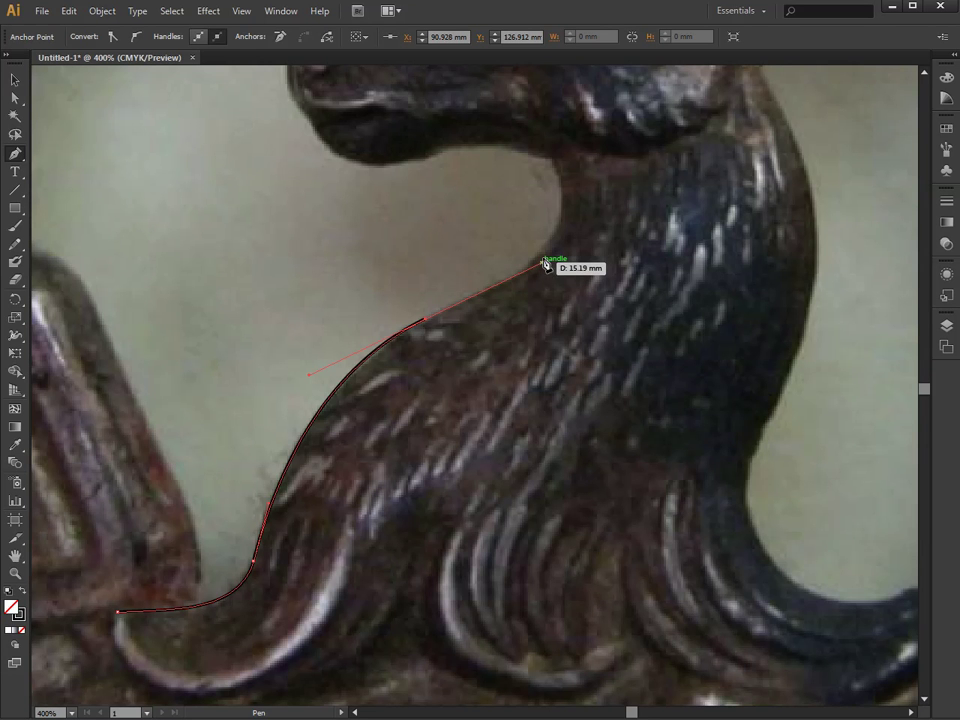
{"action": "left_click_drag", "start_coordinate": [563, 197], "coordinate": [561, 145]}
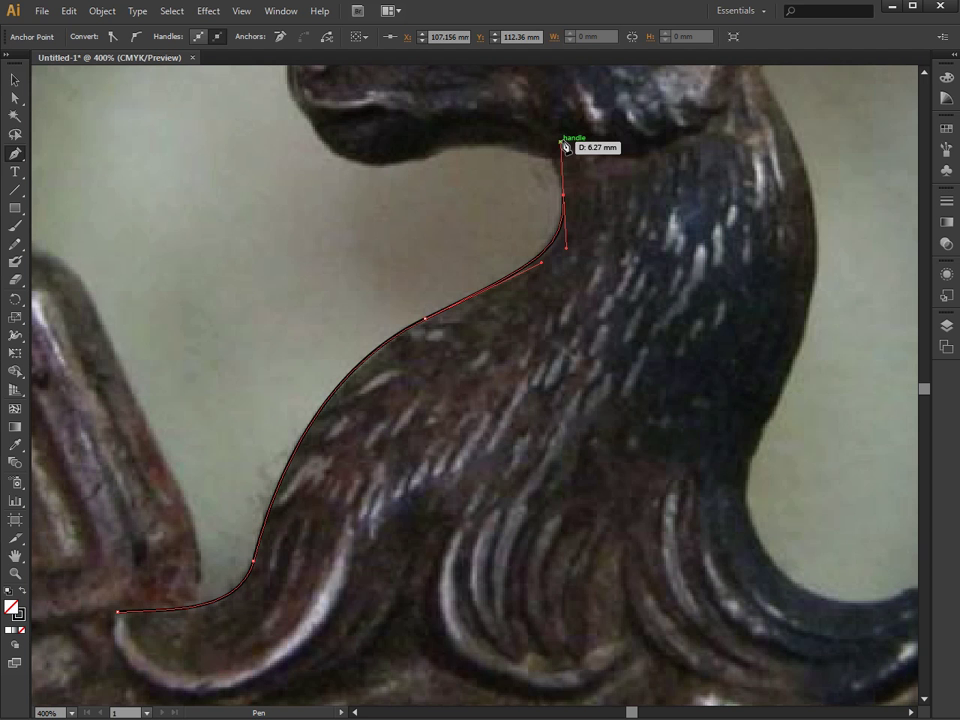
{"action": "left_click_drag", "start_coordinate": [478, 216], "coordinate": [443, 343]}
Trace along the jaw's underside to a curved point below the muzzle, redoing a misplaced point
{"action": "key", "text": "ctrl+equal"}
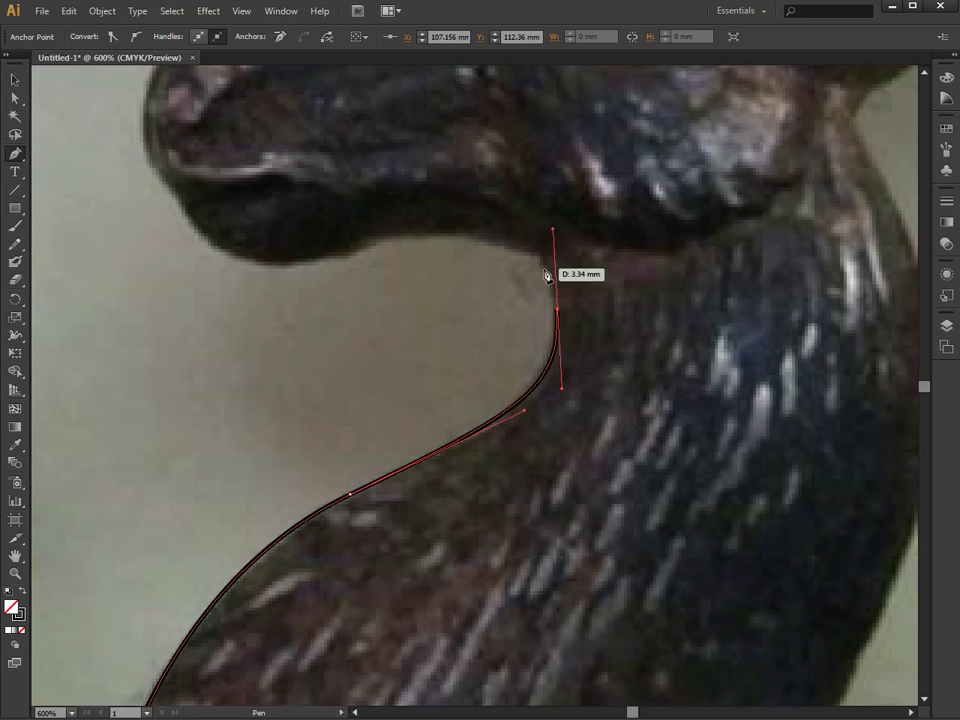
{"action": "left_click_drag", "start_coordinate": [472, 233], "coordinate": [422, 238]}
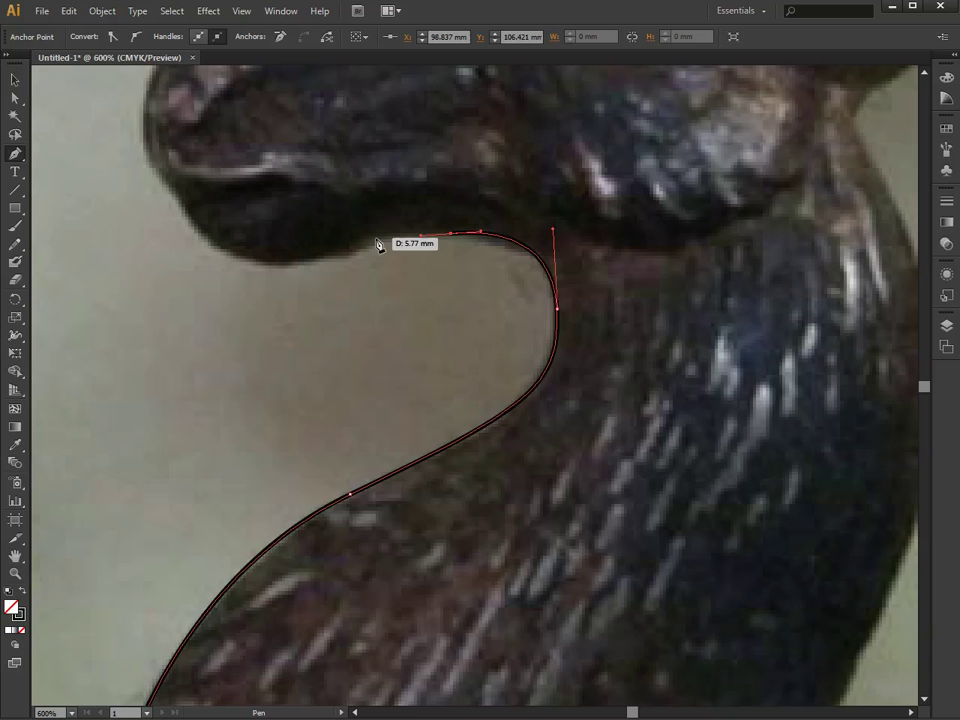
{"action": "left_click_drag", "start_coordinate": [374, 240], "coordinate": [270, 266]}
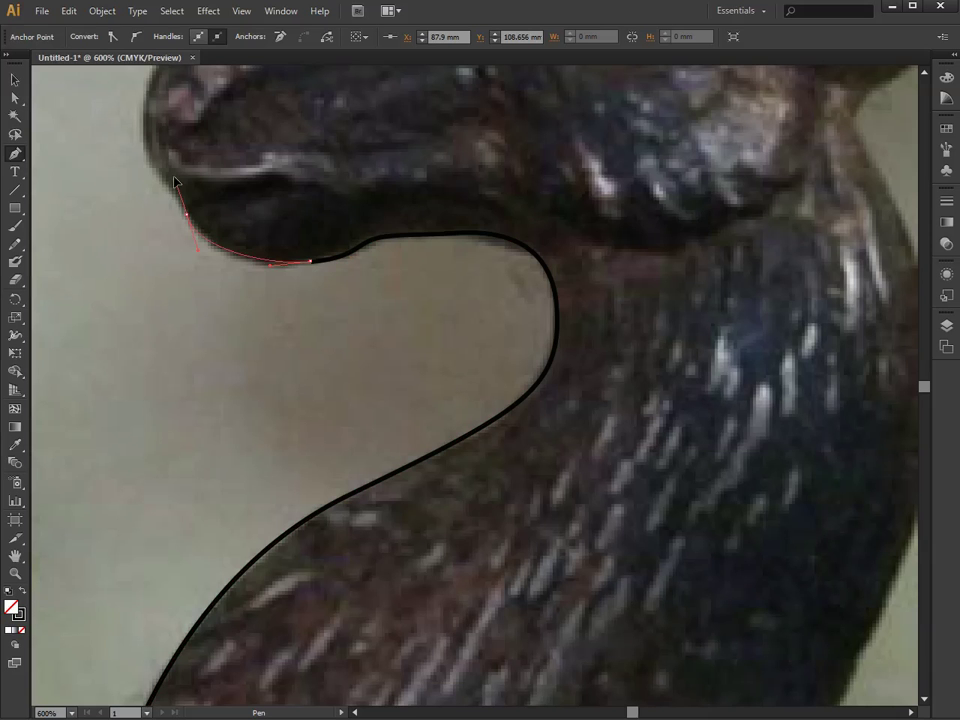
{"action": "left_click_drag", "start_coordinate": [175, 181], "coordinate": [169, 168]}
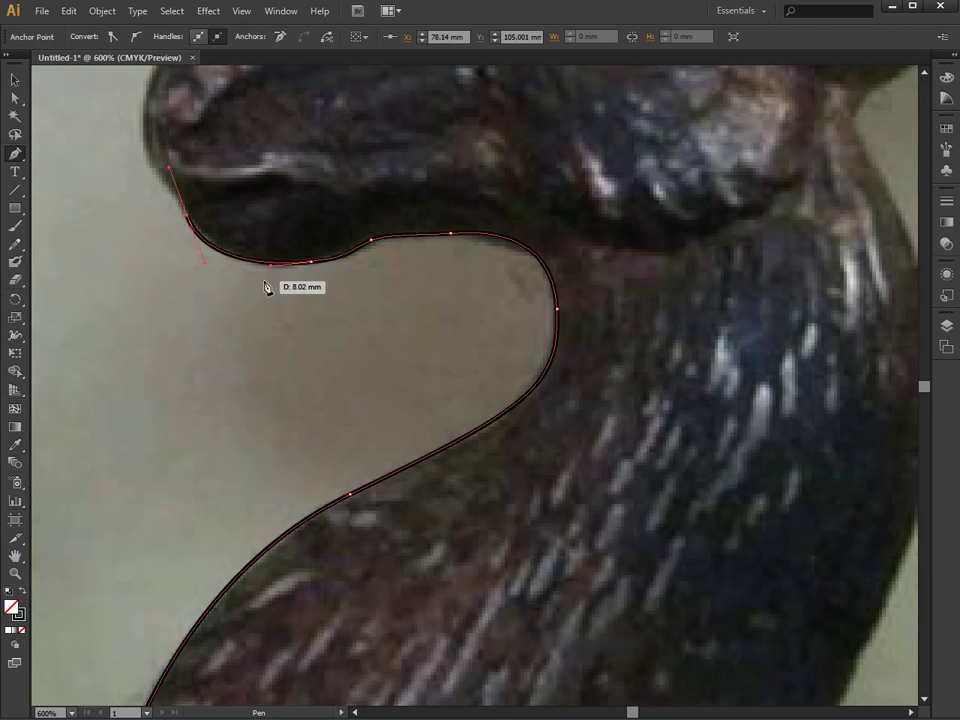
{"action": "left_click_drag", "start_coordinate": [233, 282], "coordinate": [349, 429]}
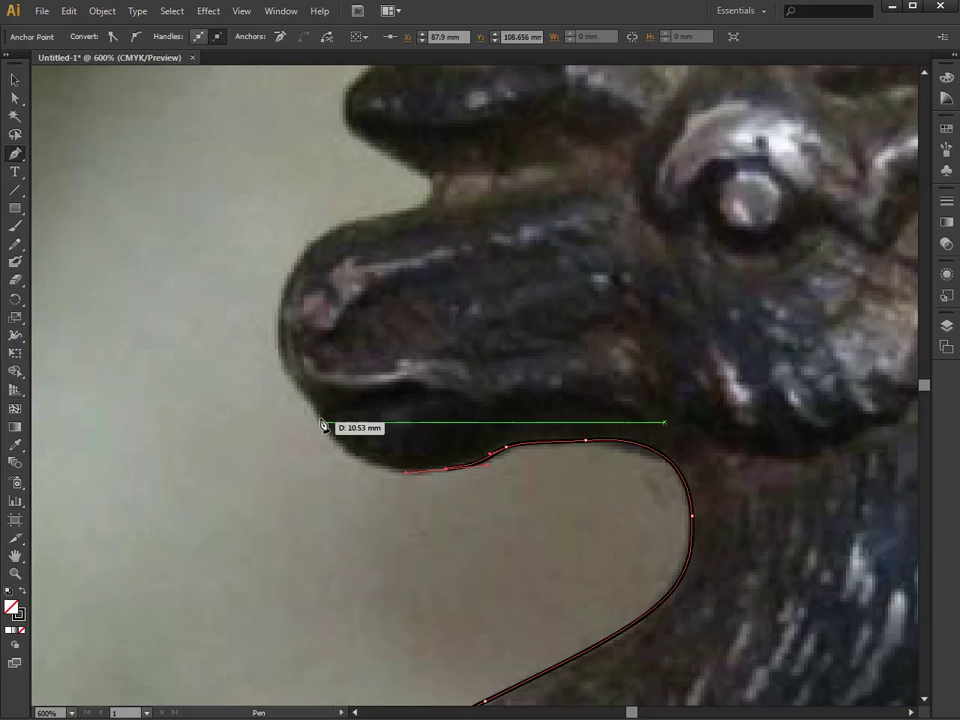
{"action": "left_click", "coordinate": [320, 420]}
{"action": "left_click_drag", "start_coordinate": [320, 420], "coordinate": [287, 362]}
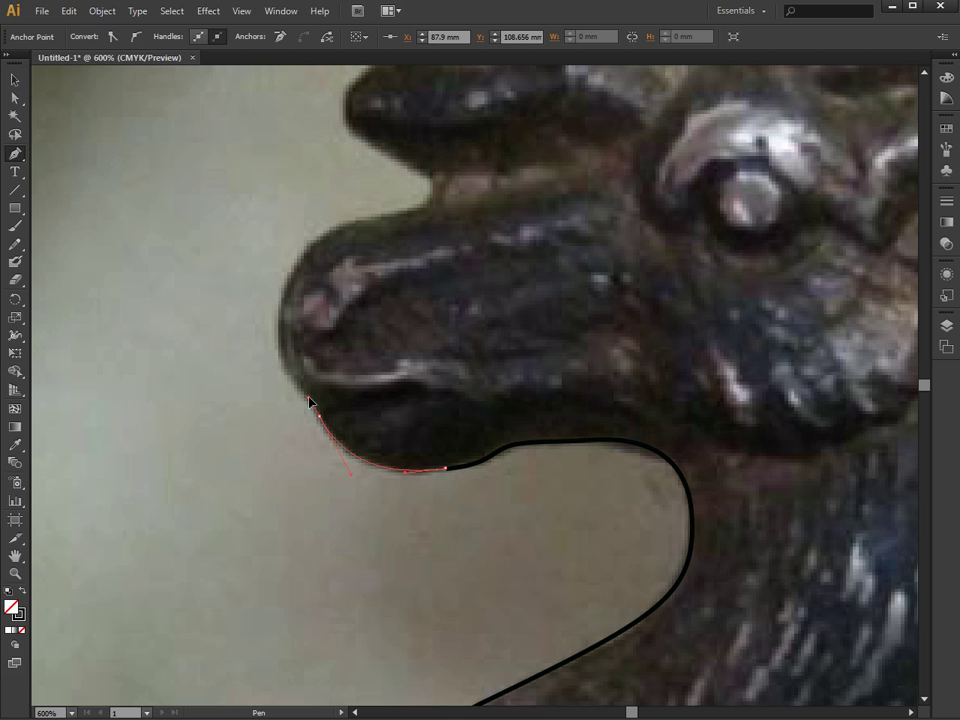
{"action": "key", "text": "ctrl+z"}
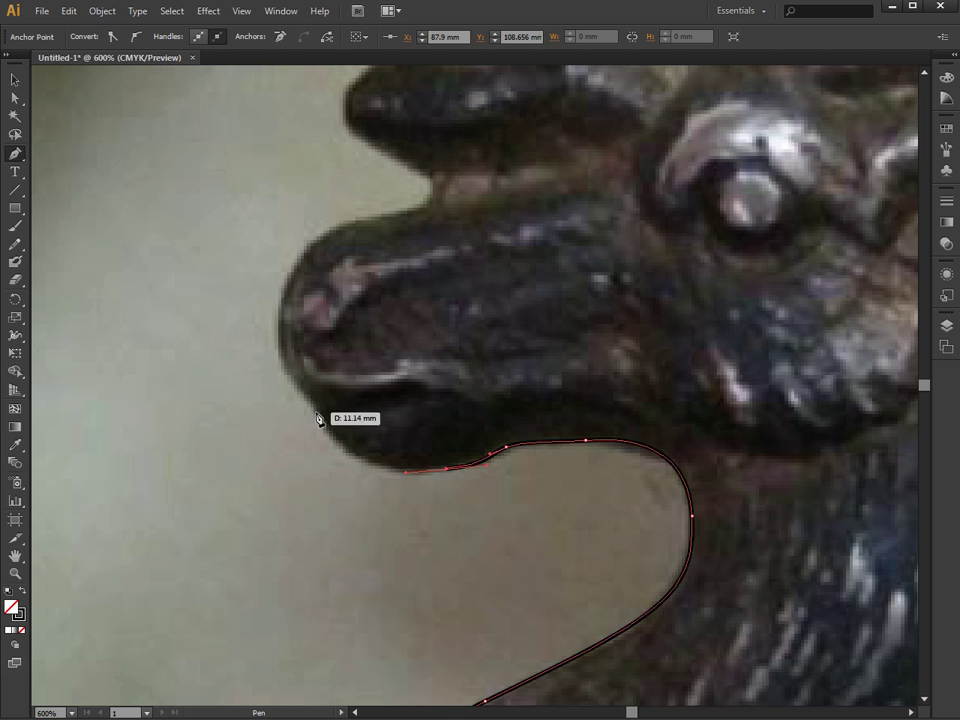
{"action": "left_click_drag", "start_coordinate": [320, 420], "coordinate": [296, 365]}
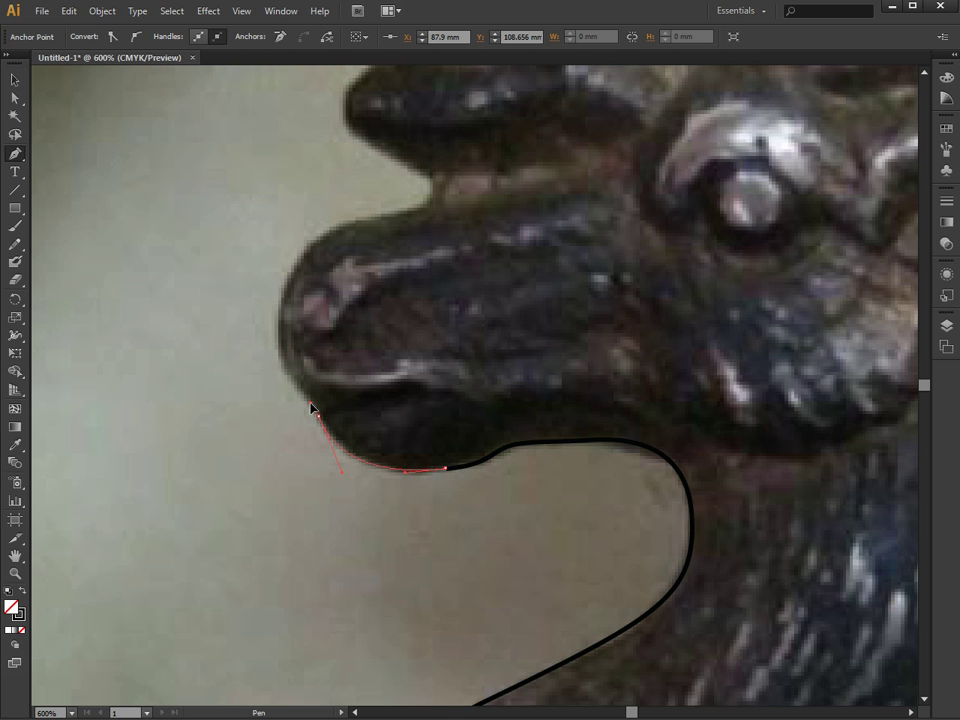
Add anchors at the front and top of the muzzle, continuing toward the antlers
{"action": "left_click", "coordinate": [282, 312]}
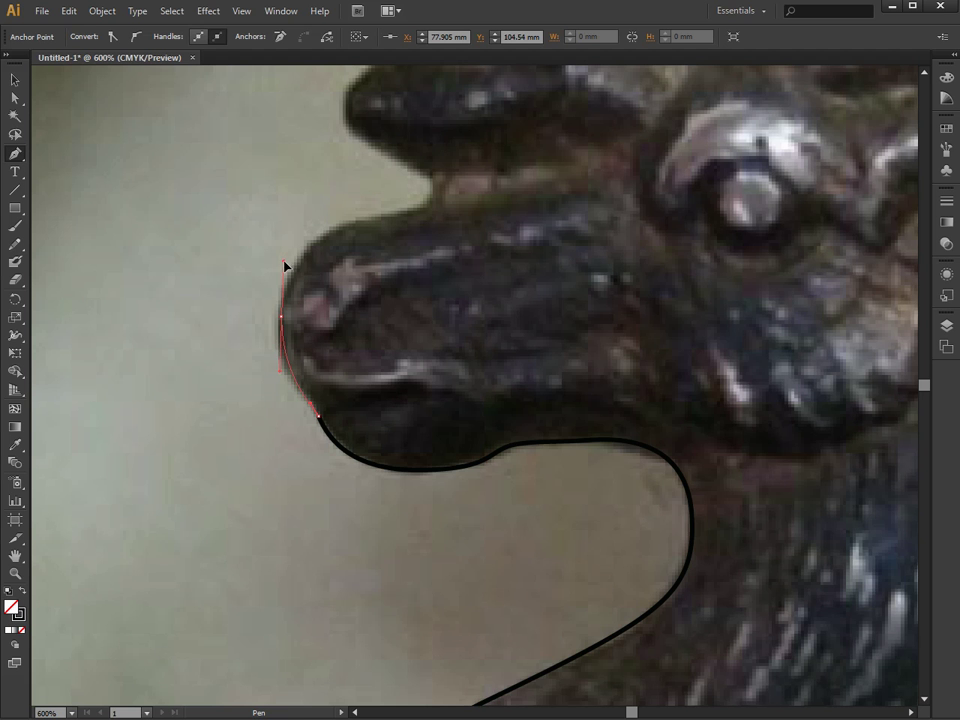
{"action": "left_click", "coordinate": [344, 226]}
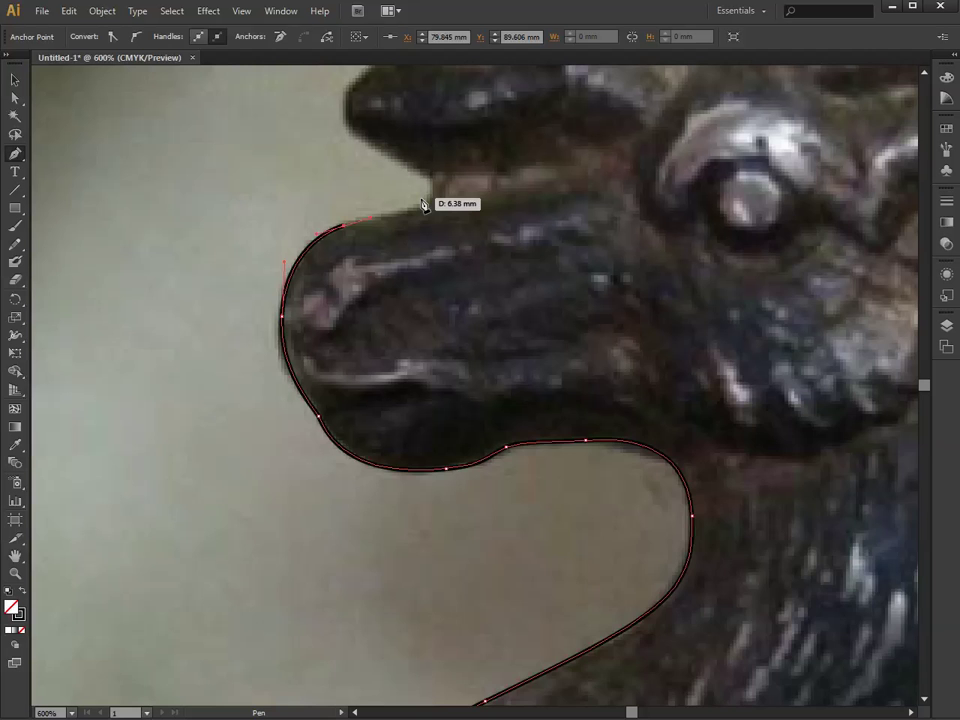
{"action": "mouse_move", "coordinate": [396, 216]}
{"action": "left_mouse_down"}
{"action": "mouse_move", "coordinate": [353, 359]}
{"action": "mouse_move", "coordinate": [380, 322]}
{"action": "mouse_move", "coordinate": [371, 355]}
{"action": "mouse_move", "coordinate": [378, 347]}
{"action": "mouse_move", "coordinate": [386, 321]}
{"action": "mouse_move", "coordinate": [315, 281]}
{"action": "mouse_move", "coordinate": [295, 247]}
{"action": "mouse_move", "coordinate": [300, 221]}
{"action": "mouse_move", "coordinate": [283, 398]}
{"action": "left_mouse_up"}
{"action": "key", "text": "ctrl+z"}
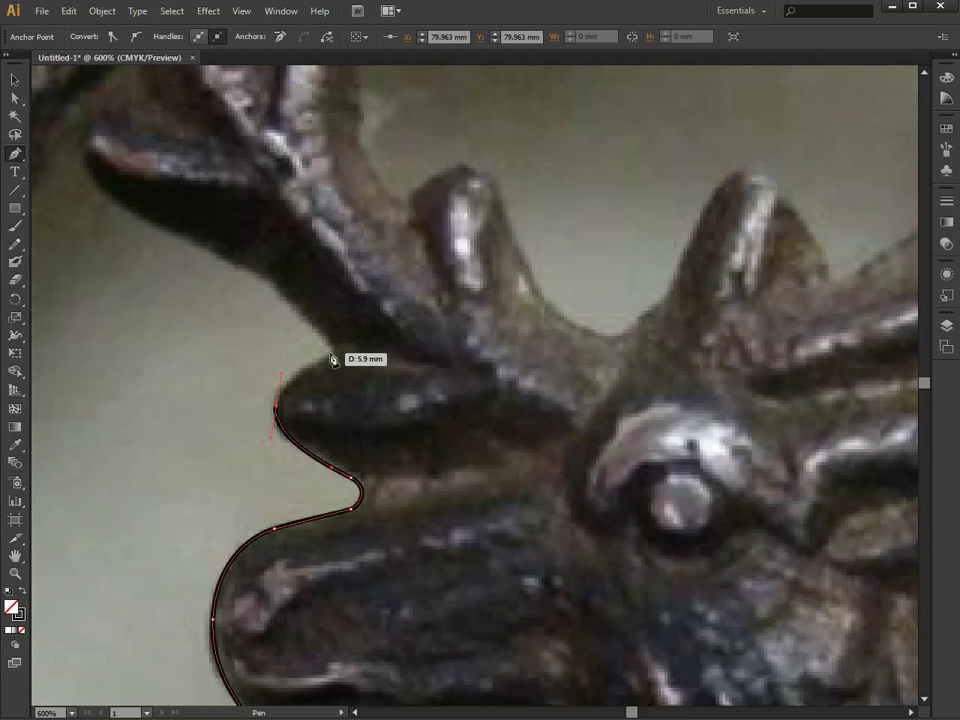
{"action": "left_click_drag", "start_coordinate": [333, 359], "coordinate": [300, 329]}
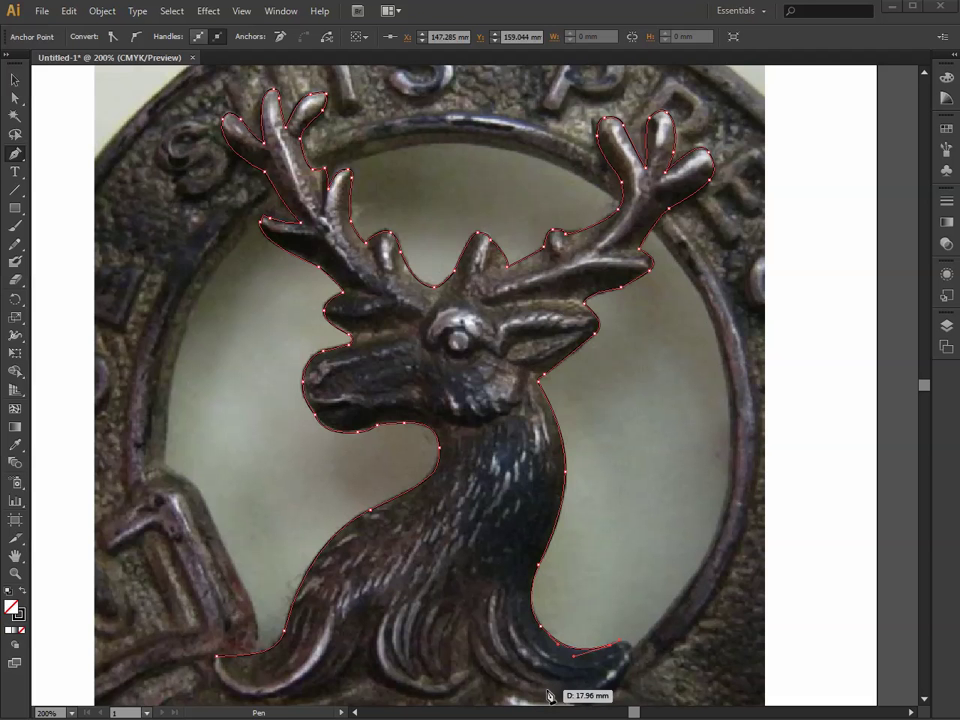
{"action": "key", "text": "space"}
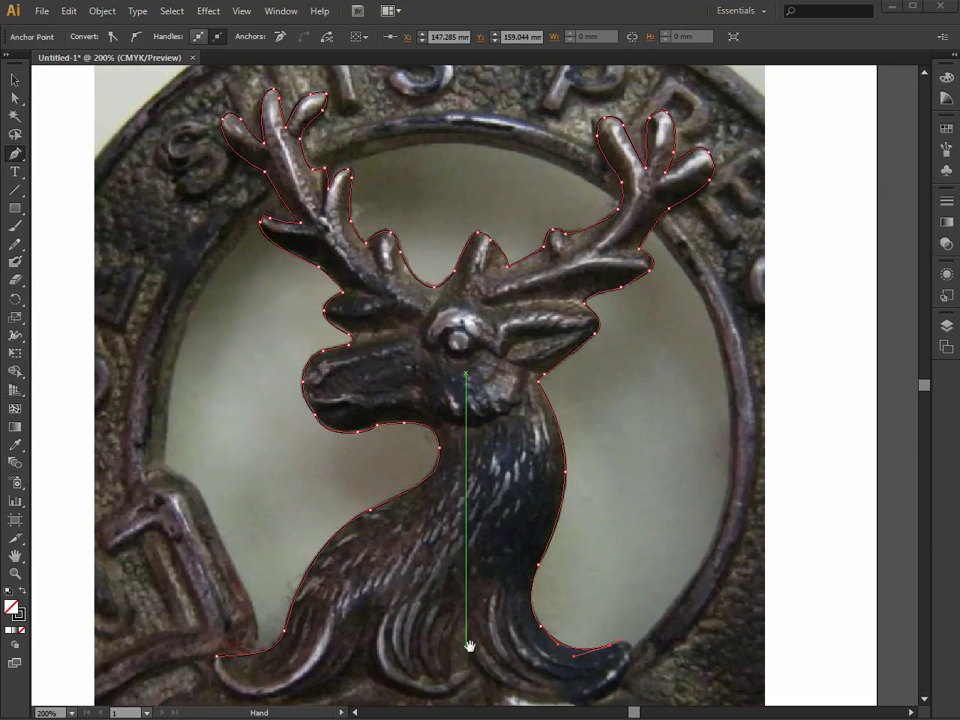
{"action": "left_click_drag", "start_coordinate": [497, 574], "coordinate": [449, 413]}
{"action": "left_click", "coordinate": [449, 410], "text": "ctrl"}
{"action": "left_click", "coordinate": [448, 409], "text": "ctrl"}
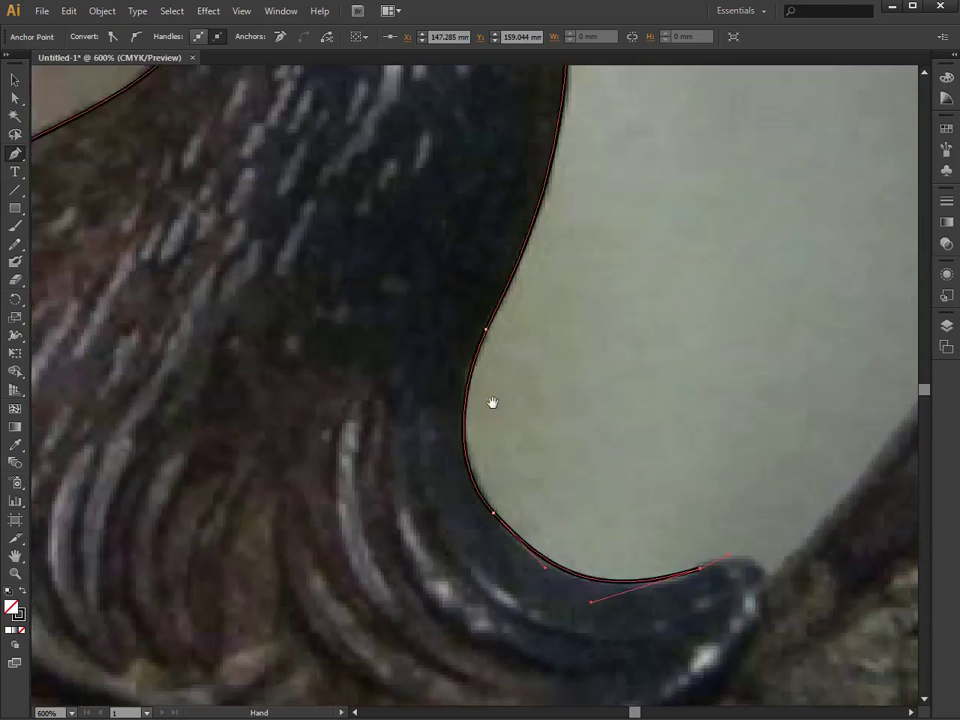
{"action": "scroll", "coordinate": [379, 481], "scroll_direction": "down", "scroll_amount": 1}
{"action": "left_click_drag", "start_coordinate": [379, 481], "coordinate": [347, 360]}
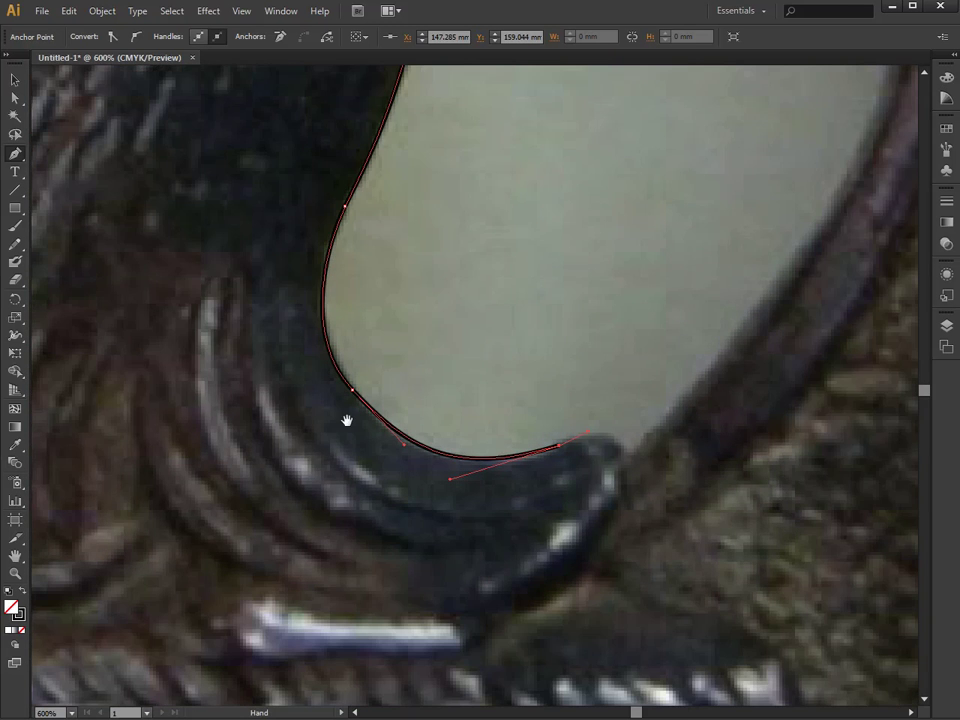
{"action": "left_click", "coordinate": [15, 99]}
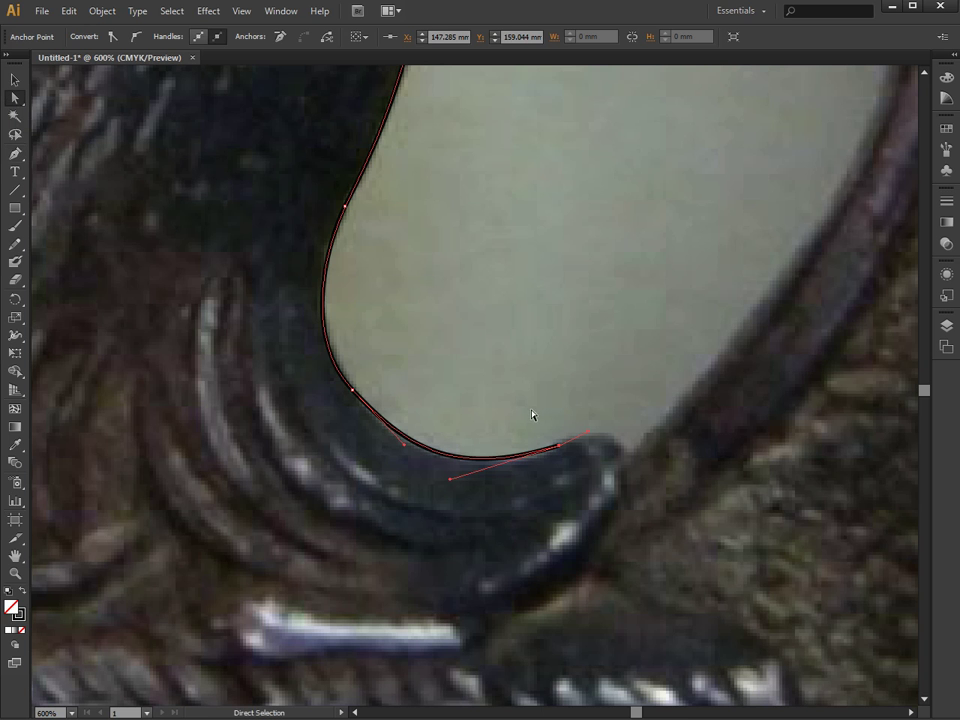
{"action": "left_click", "coordinate": [534, 414]}
{"action": "left_click", "coordinate": [18, 80]}
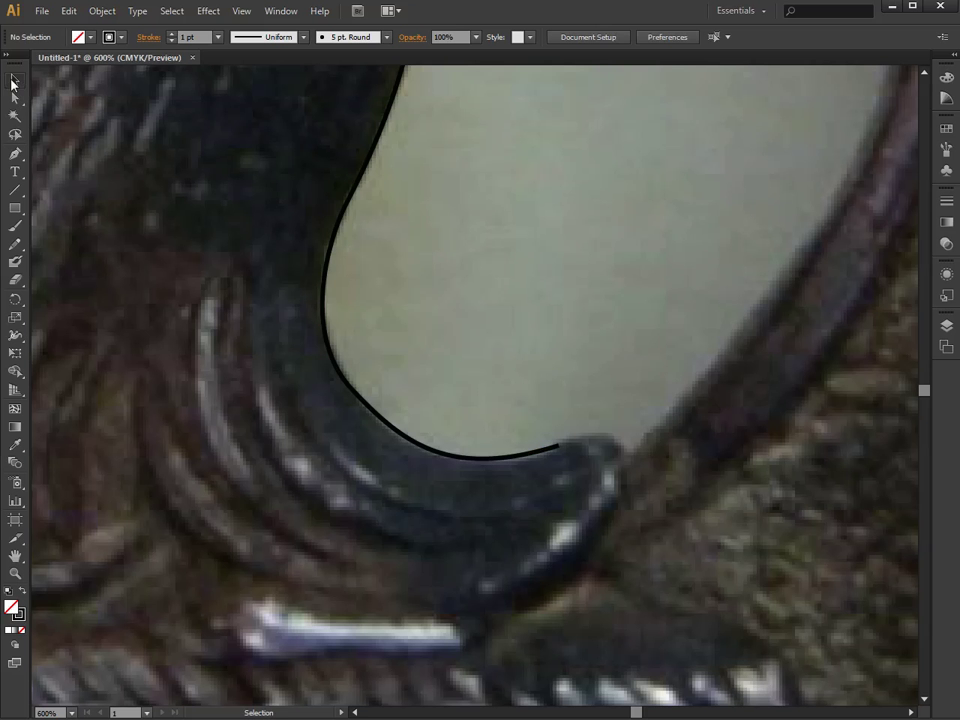
{"action": "left_click", "coordinate": [343, 225]}
{"action": "key", "text": "a"}
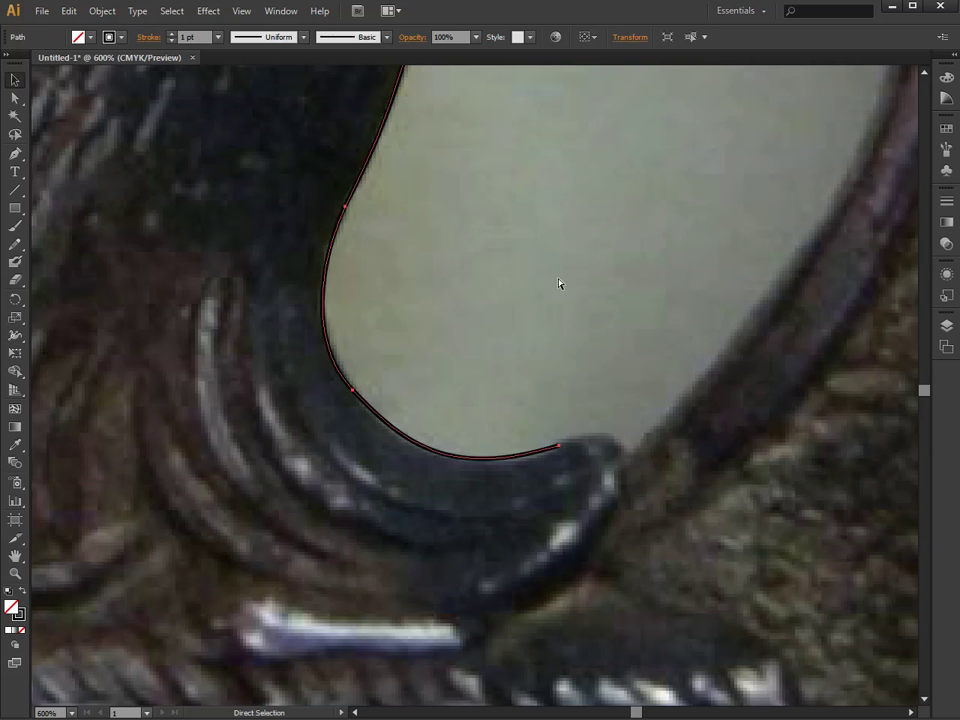
{"action": "key", "text": "ctrl+minus"}
{"action": "key", "text": "ctrl+minus"}
{"action": "key", "text": "ctrl+minus"}
{"action": "key", "text": "ctrl+minus"}
{"action": "key", "text": "v"}
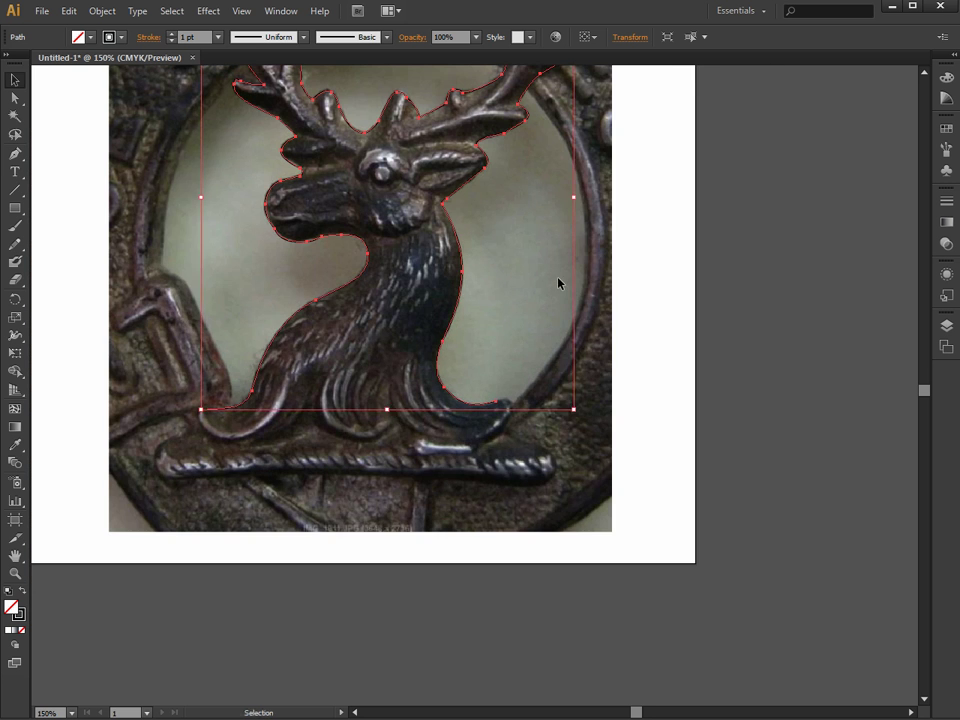
{"action": "key", "text": "space"}
{"action": "left_click_drag", "start_coordinate": [549, 277], "coordinate": [599, 430]}
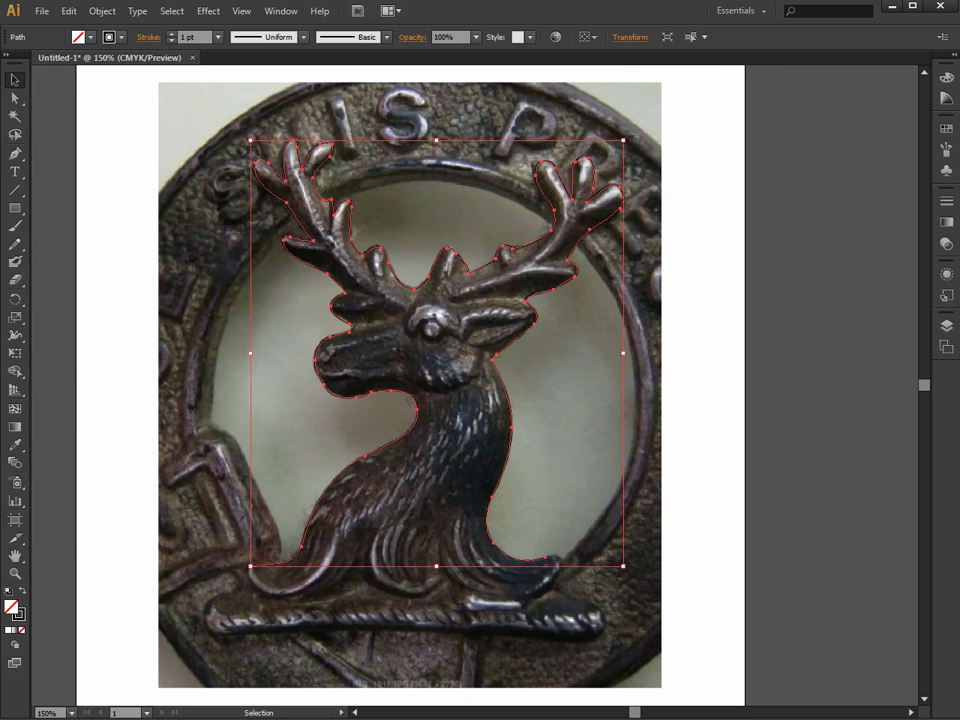
{"action": "left_click", "coordinate": [14, 101]}
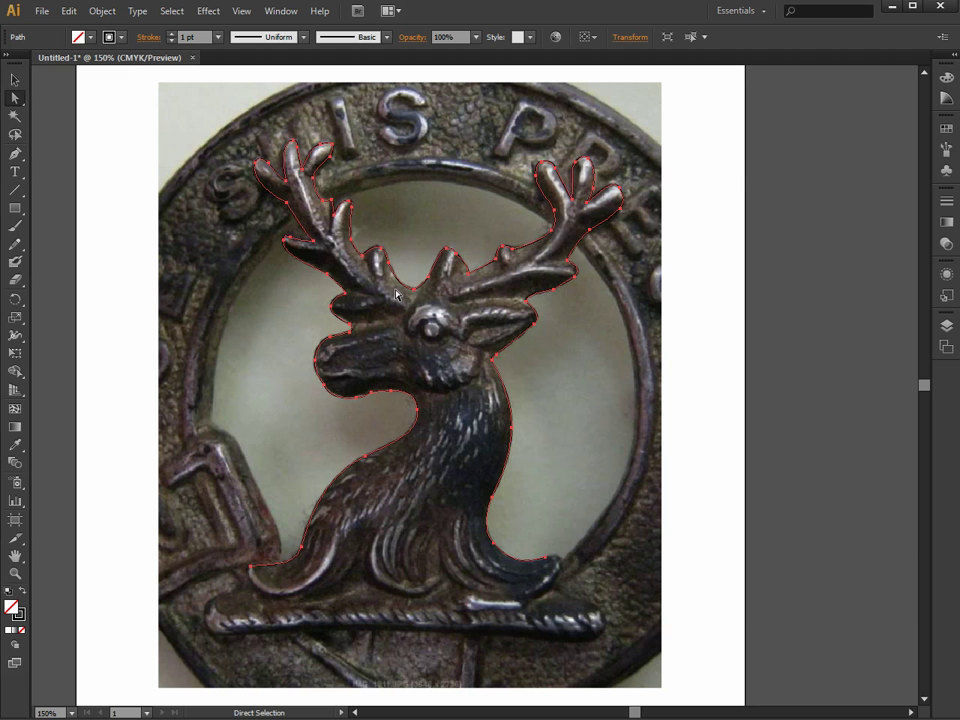
{"action": "key", "text": "ctrl"}
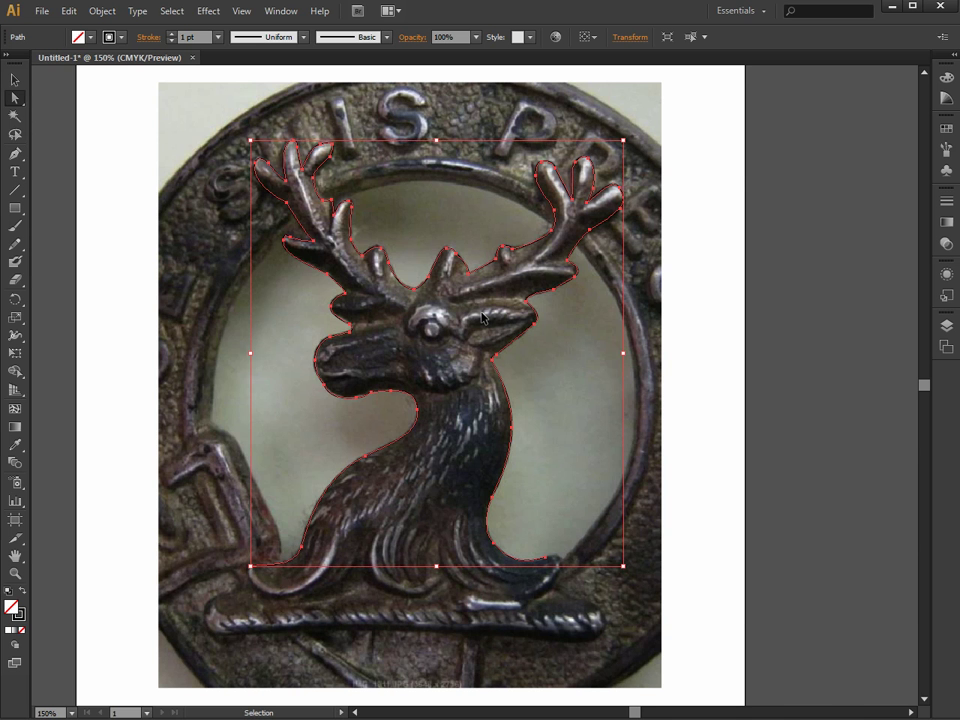
{"action": "scroll", "coordinate": [482, 318], "scroll_direction": "up", "scroll_amount": 4}
Drag an anchor on the lower chest curve onto the metal's edge
{"action": "left_click_drag", "start_coordinate": [482, 318], "coordinate": [466, 90]}
{"action": "left_click", "coordinate": [594, 398]}
{"action": "left_click_drag", "start_coordinate": [522, 563], "coordinate": [504, 493]}
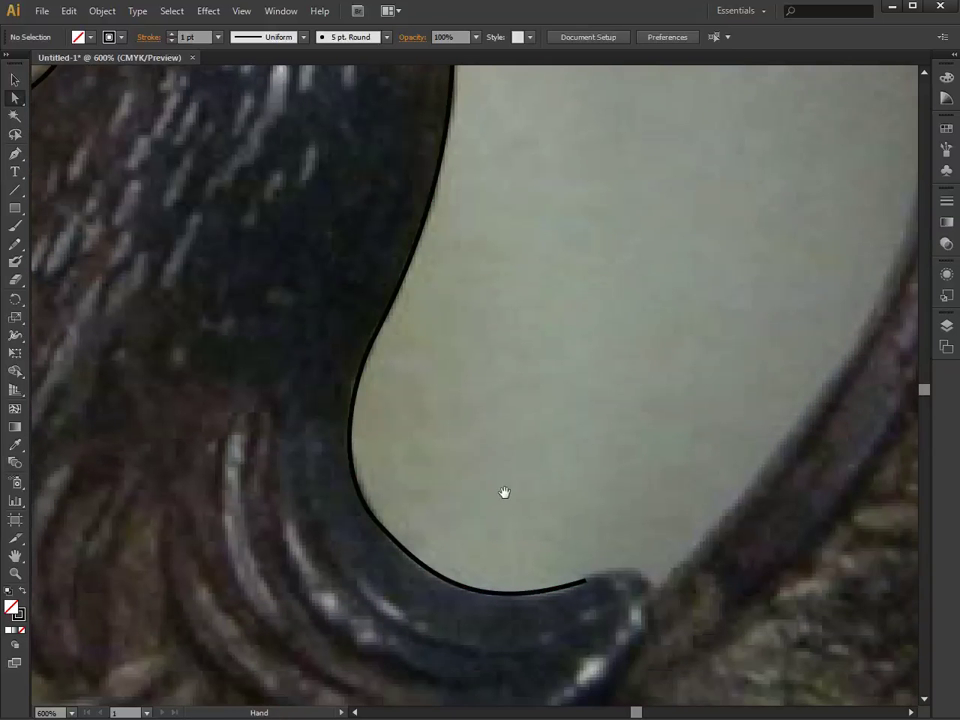
{"action": "left_click", "coordinate": [584, 583]}
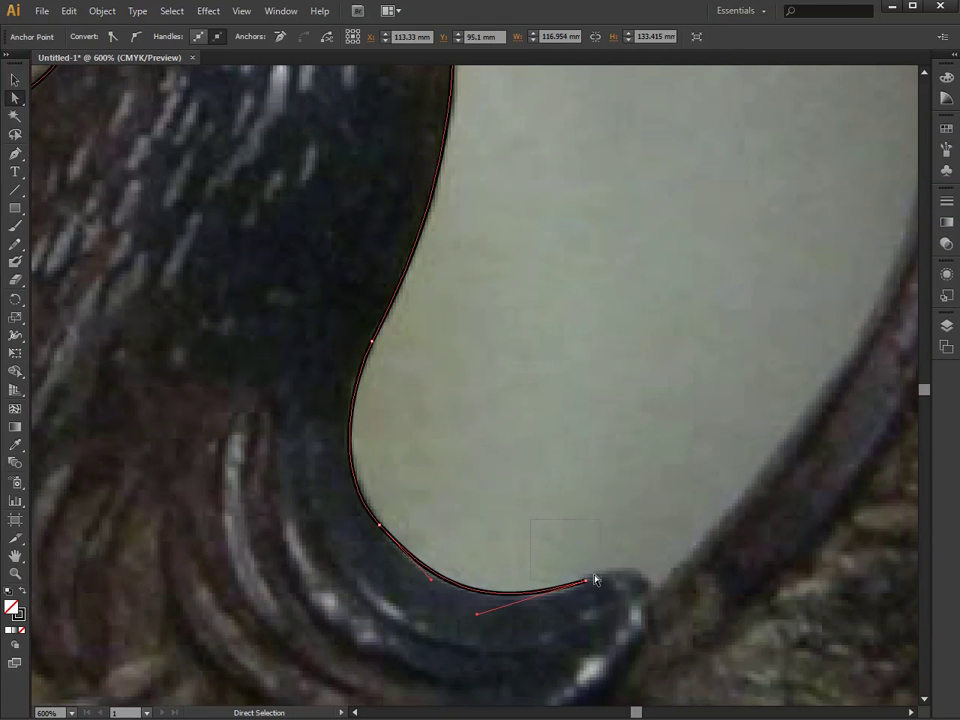
{"action": "left_click", "coordinate": [342, 487]}
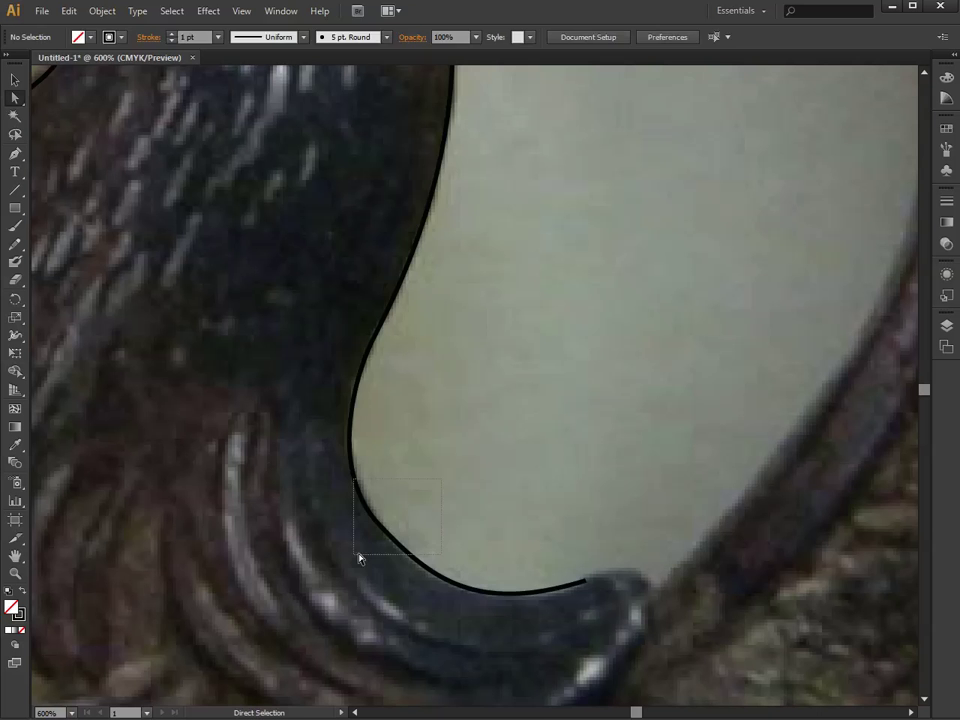
{"action": "left_click_drag", "start_coordinate": [360, 558], "coordinate": [314, 563]}
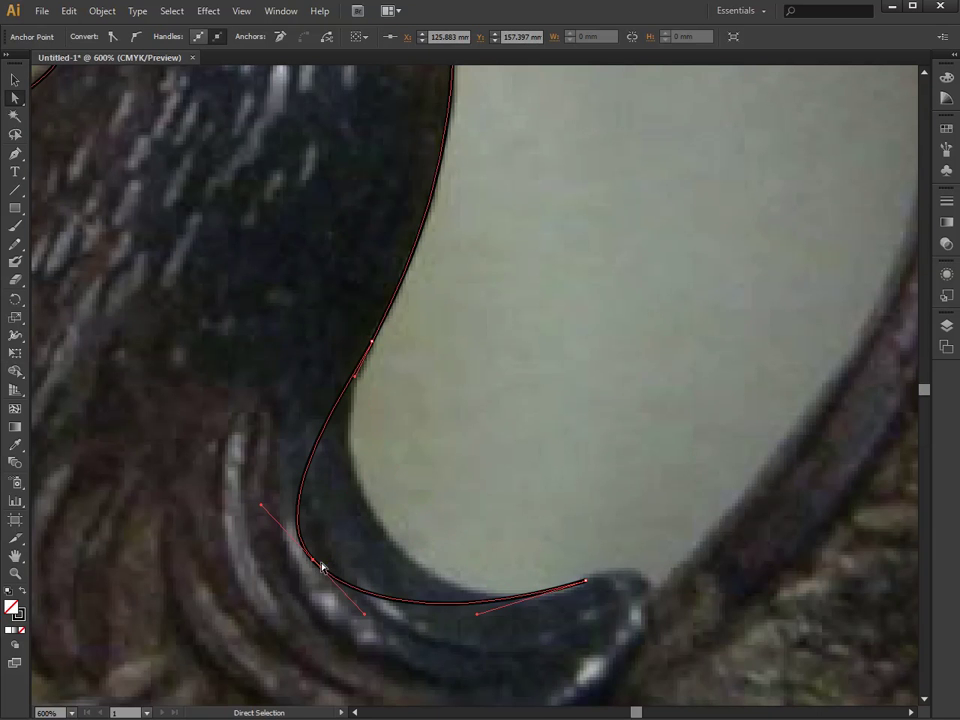
{"action": "left_click_drag", "start_coordinate": [335, 568], "coordinate": [425, 570]}
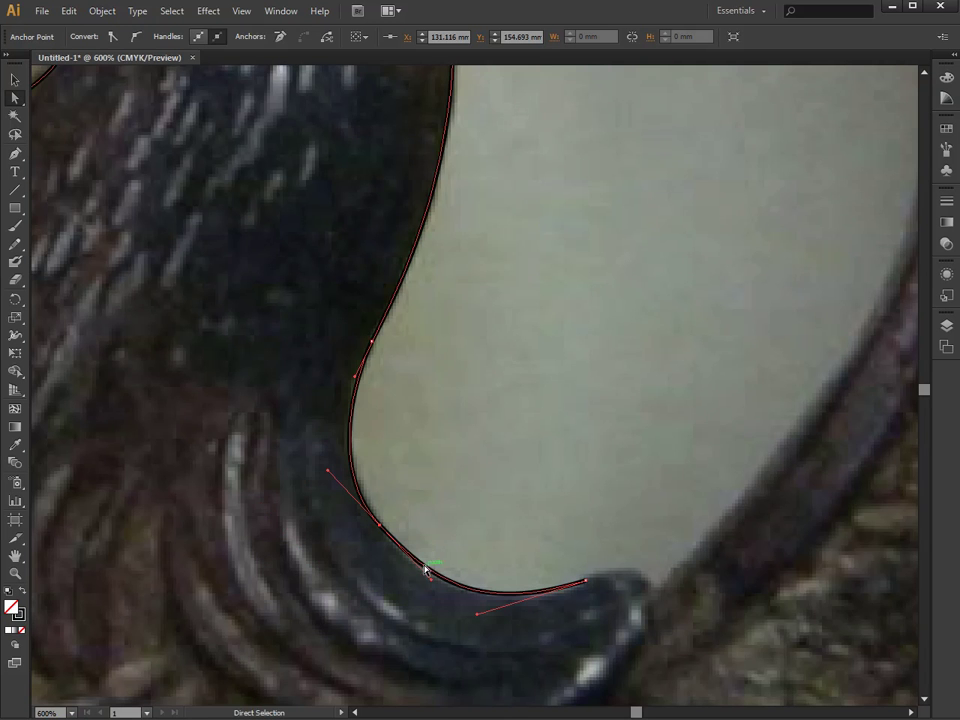
{"action": "left_click_drag", "start_coordinate": [327, 626], "coordinate": [243, 461]}
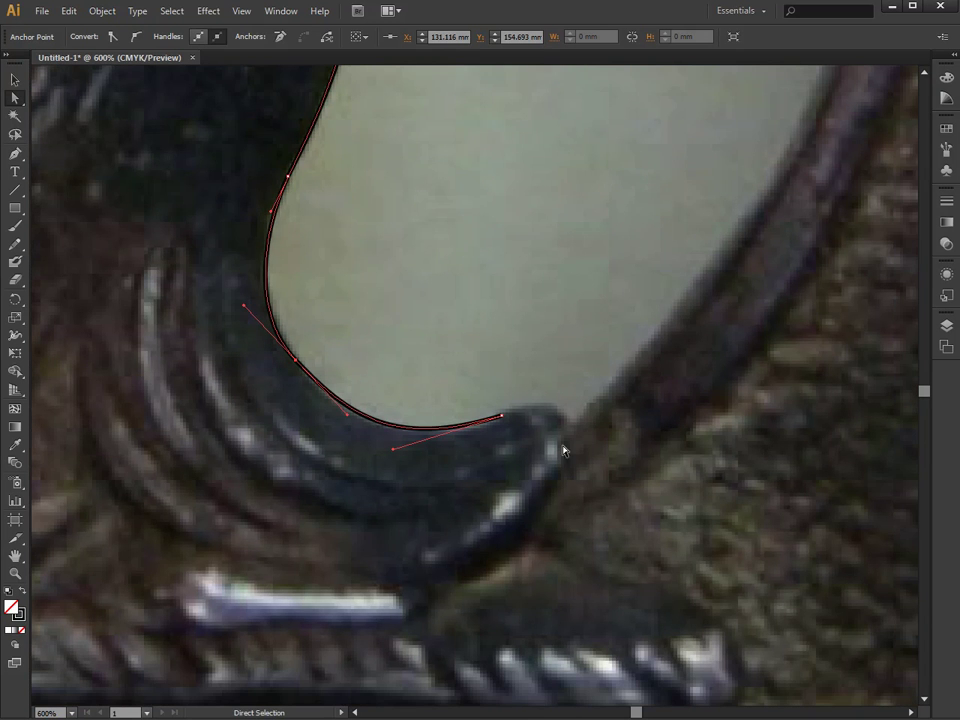
Resume the Pen outline from its end anchor, curving around the chest tip and below the curl
{"action": "left_click", "coordinate": [16, 155]}
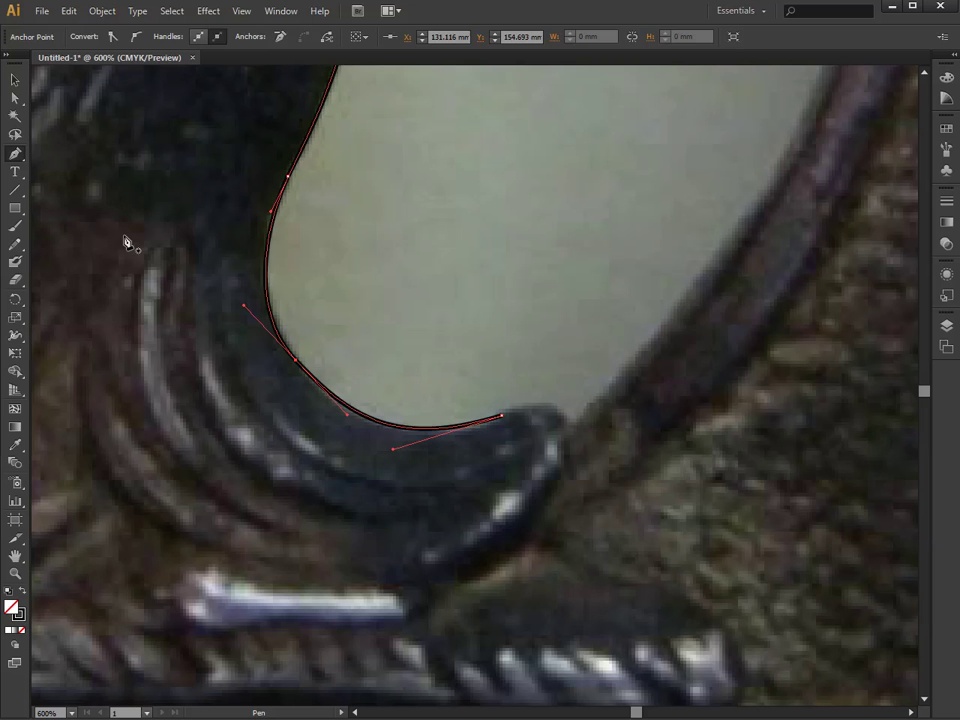
{"action": "left_click_drag", "start_coordinate": [540, 507], "coordinate": [508, 523]}
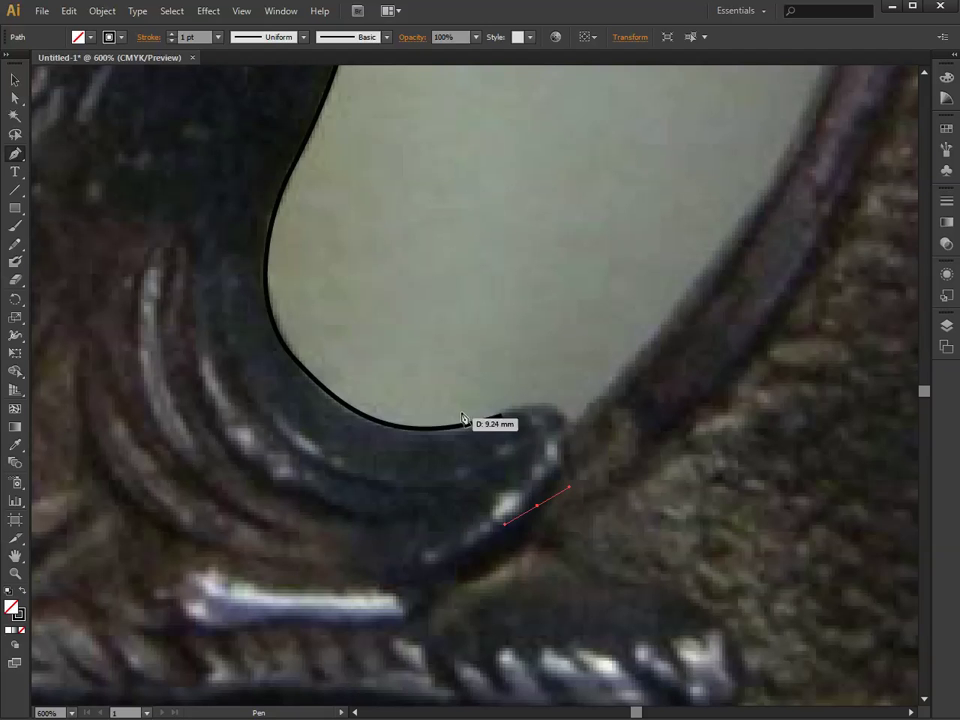
{"action": "key", "text": "ctrl+z"}
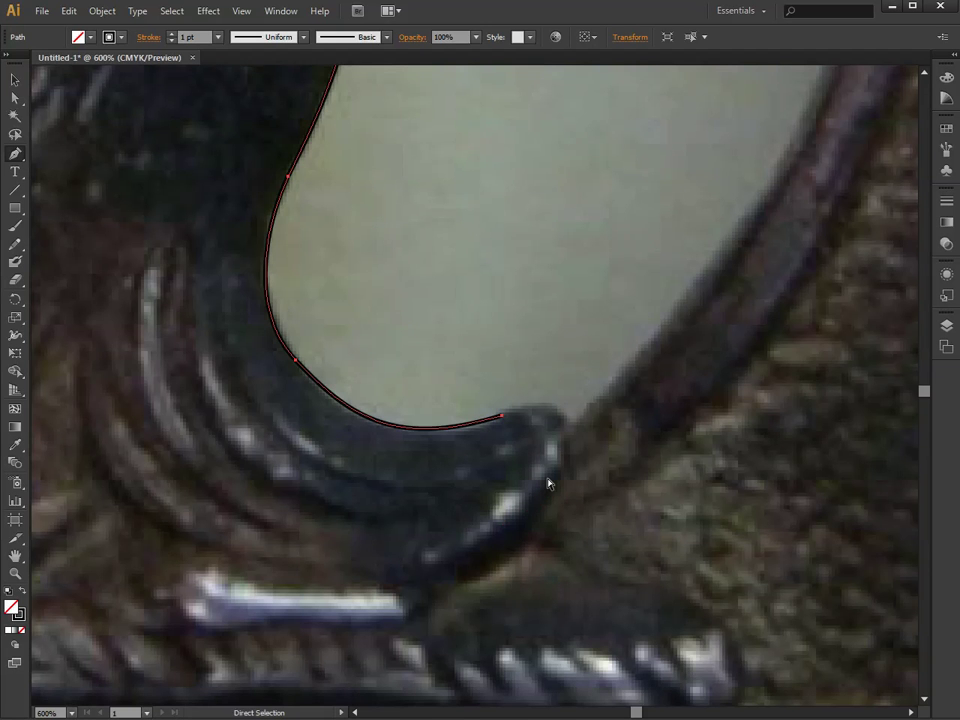
{"action": "left_click", "coordinate": [503, 419]}
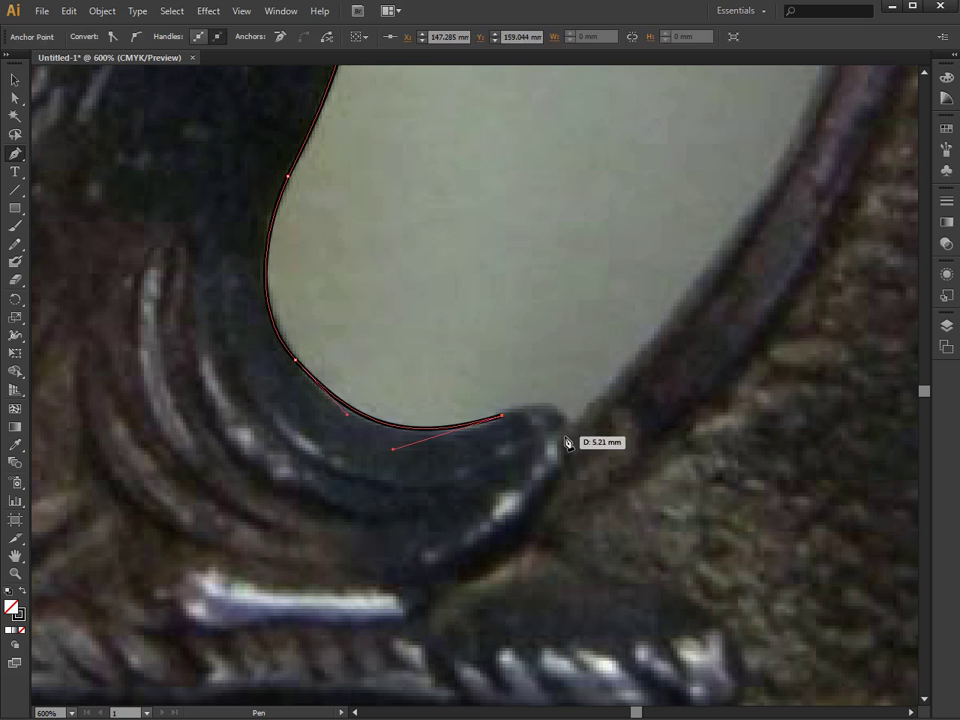
{"action": "left_click_drag", "start_coordinate": [566, 441], "coordinate": [544, 498]}
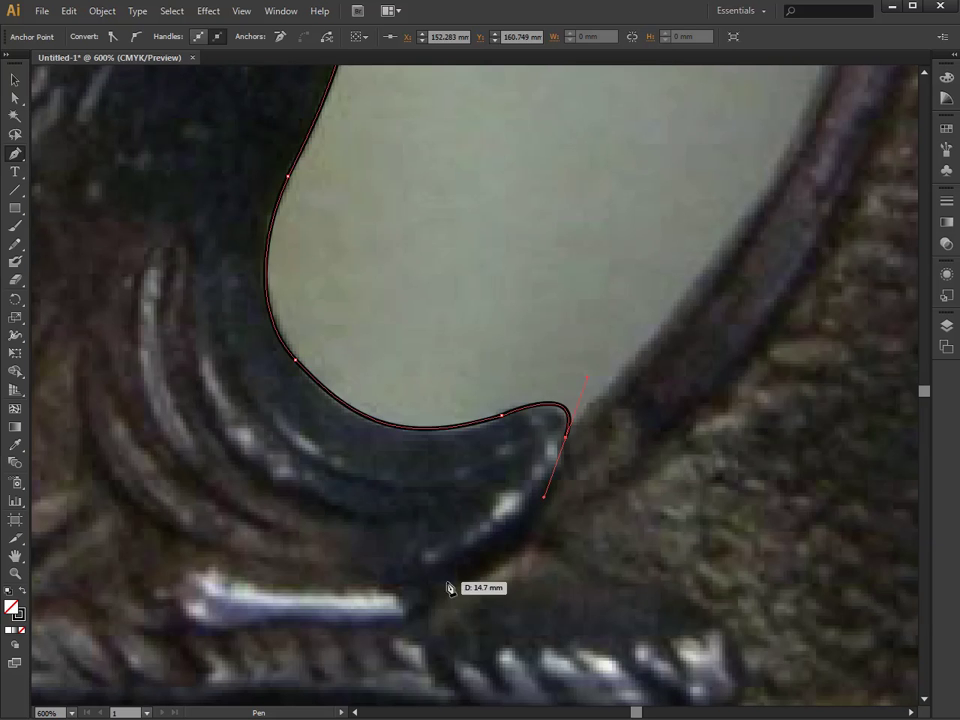
{"action": "left_click_drag", "start_coordinate": [432, 578], "coordinate": [370, 580]}
Add curved points along the base of the mane, then zoom out to review the tracing
{"action": "left_click_drag", "start_coordinate": [223, 508], "coordinate": [538, 521]}
{"action": "left_click_drag", "start_coordinate": [430, 477], "coordinate": [348, 539]}
{"action": "left_click_drag", "start_coordinate": [214, 540], "coordinate": [165, 454]}
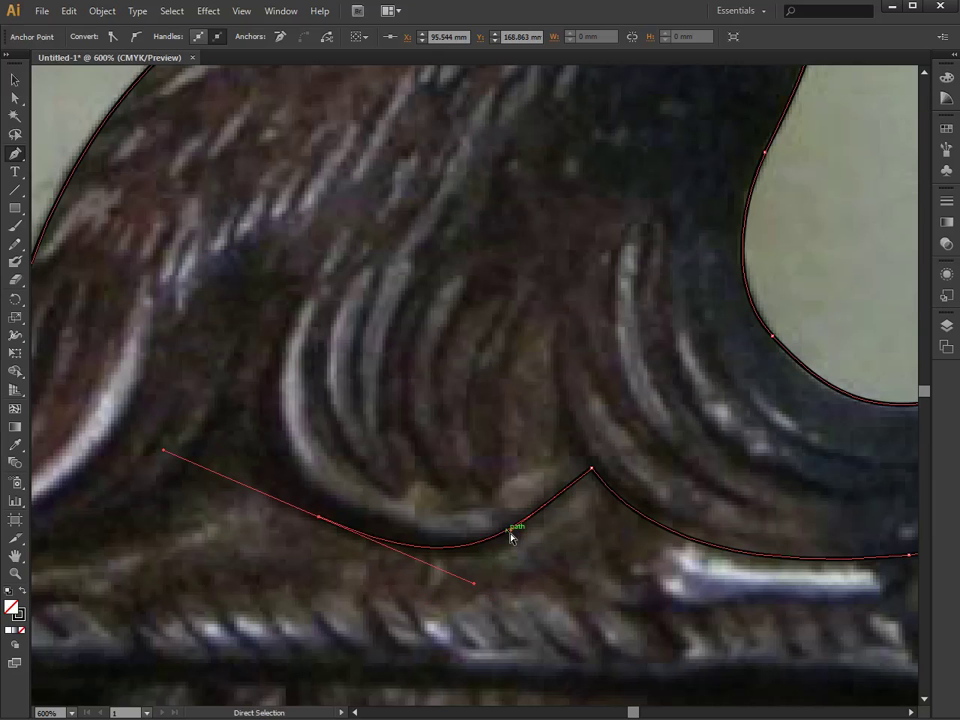
{"action": "left_click", "coordinate": [510, 535]}
{"action": "left_click_drag", "start_coordinate": [519, 300], "coordinate": [389, 511]}
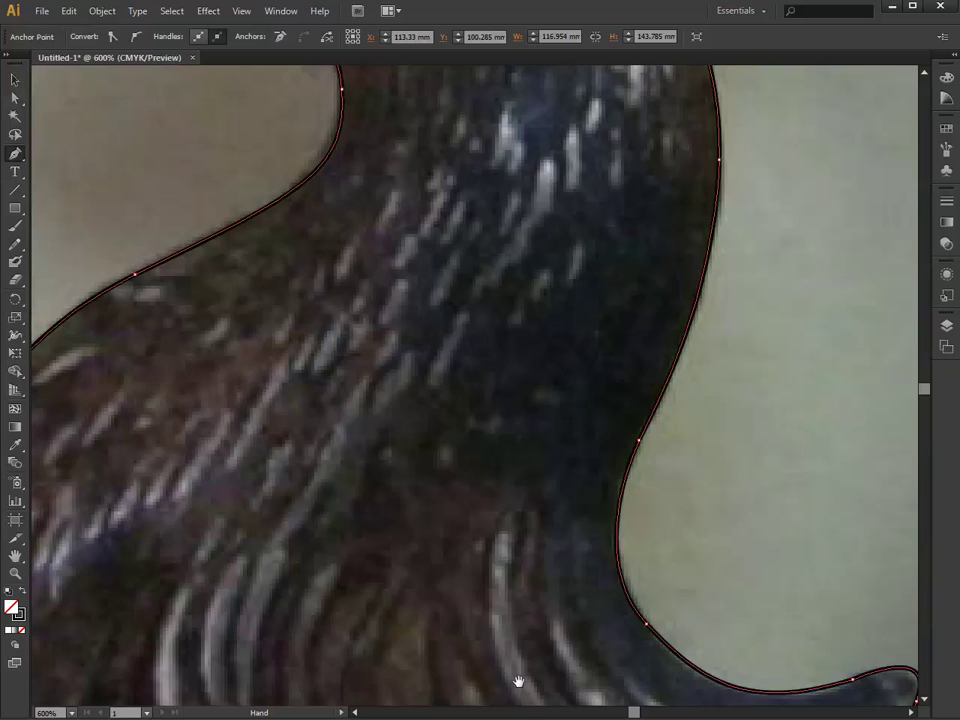
{"action": "left_click_drag", "start_coordinate": [518, 263], "coordinate": [381, 506]}
{"action": "mouse_move", "coordinate": [574, 253]}
{"action": "left_mouse_down"}
{"action": "mouse_move", "coordinate": [555, 358]}
{"action": "mouse_move", "coordinate": [515, 475]}
{"action": "left_mouse_up"}
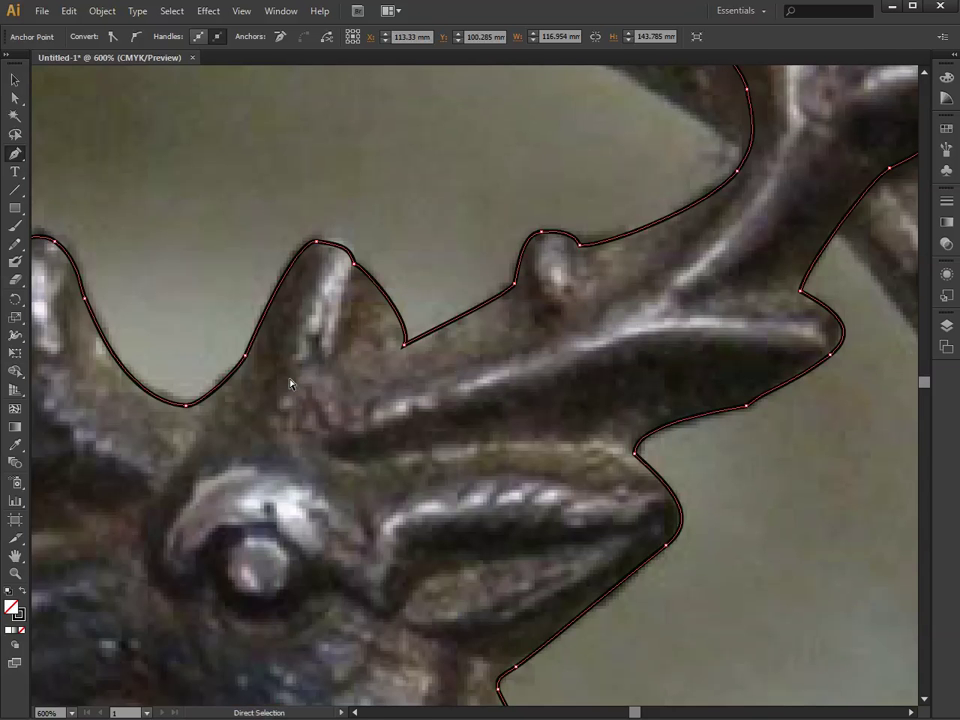
{"action": "key", "text": "ctrl+minus"}
{"action": "key", "text": "ctrl+minus"}
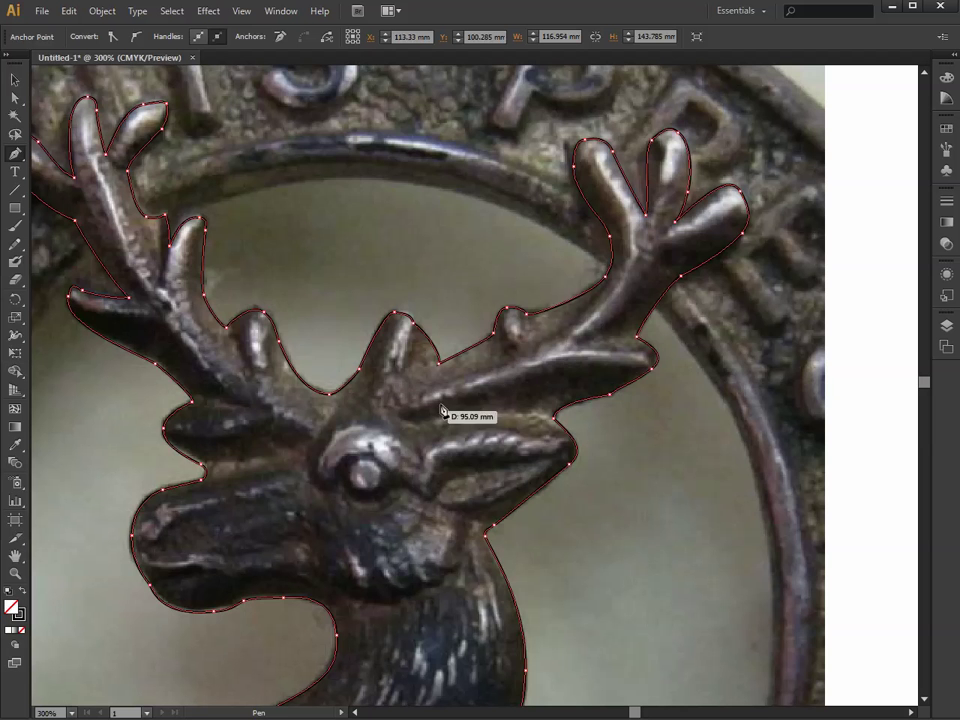
Trace the outline into the mane notch with curved points, straightening the segment up to the notch peak
{"action": "left_click_drag", "start_coordinate": [360, 549], "coordinate": [450, 208]}
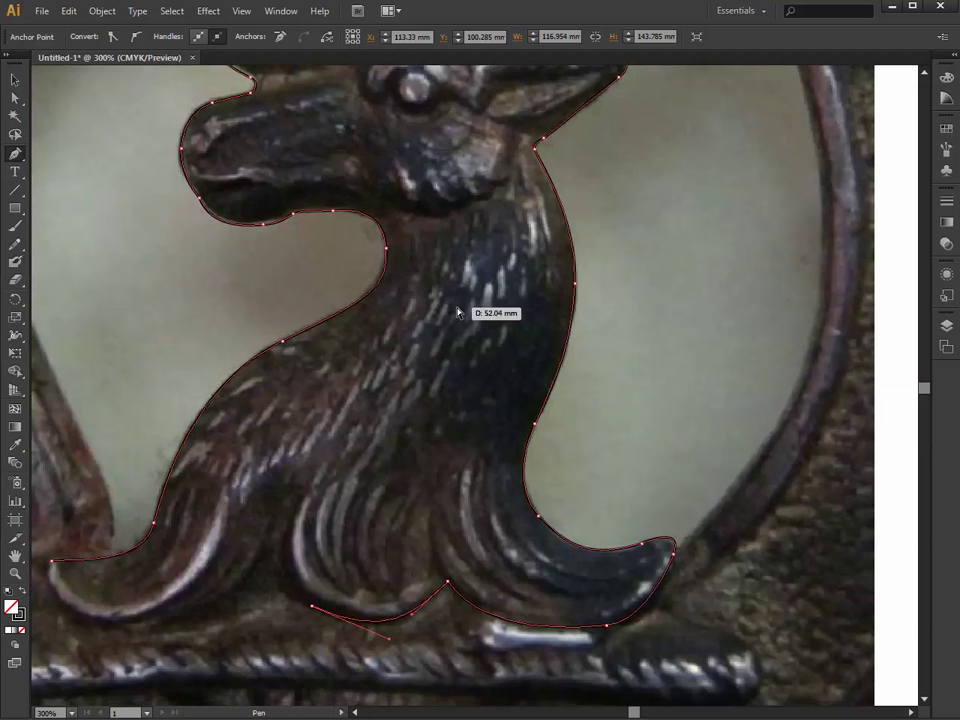
{"action": "scroll", "coordinate": [450, 320], "scroll_direction": "up", "scroll_amount": 3}
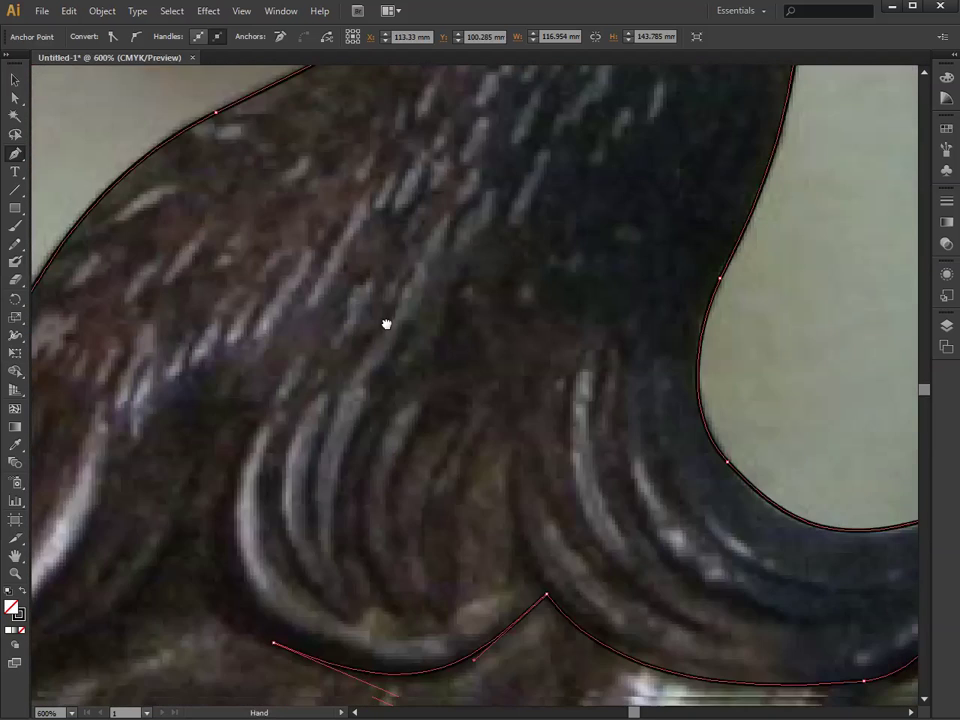
{"action": "left_click_drag", "start_coordinate": [386, 324], "coordinate": [418, 444]}
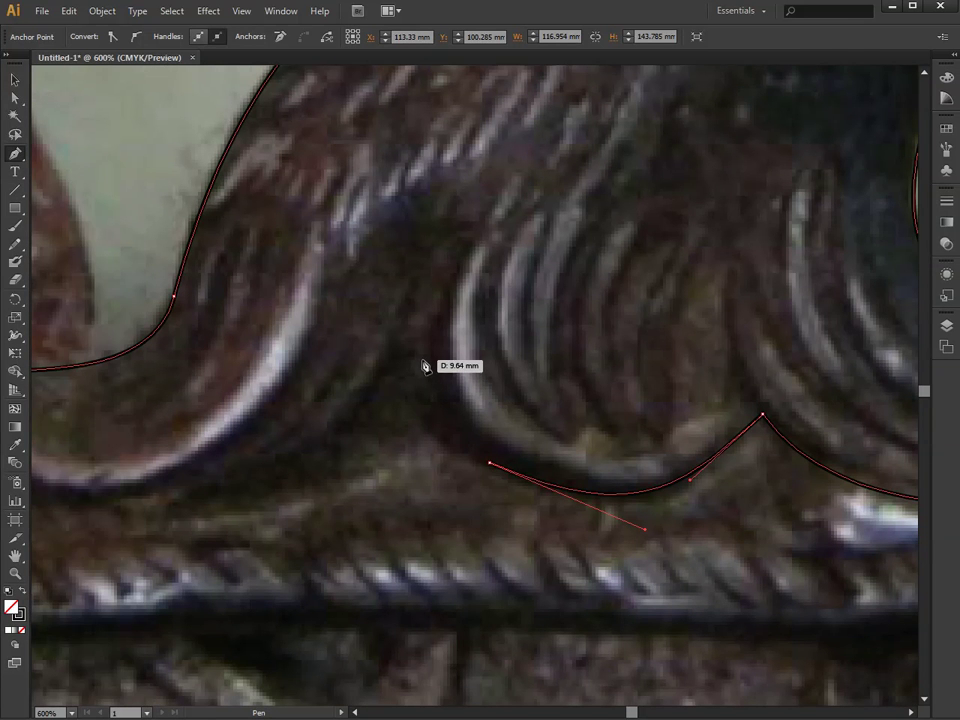
{"action": "left_click_drag", "start_coordinate": [419, 359], "coordinate": [415, 318]}
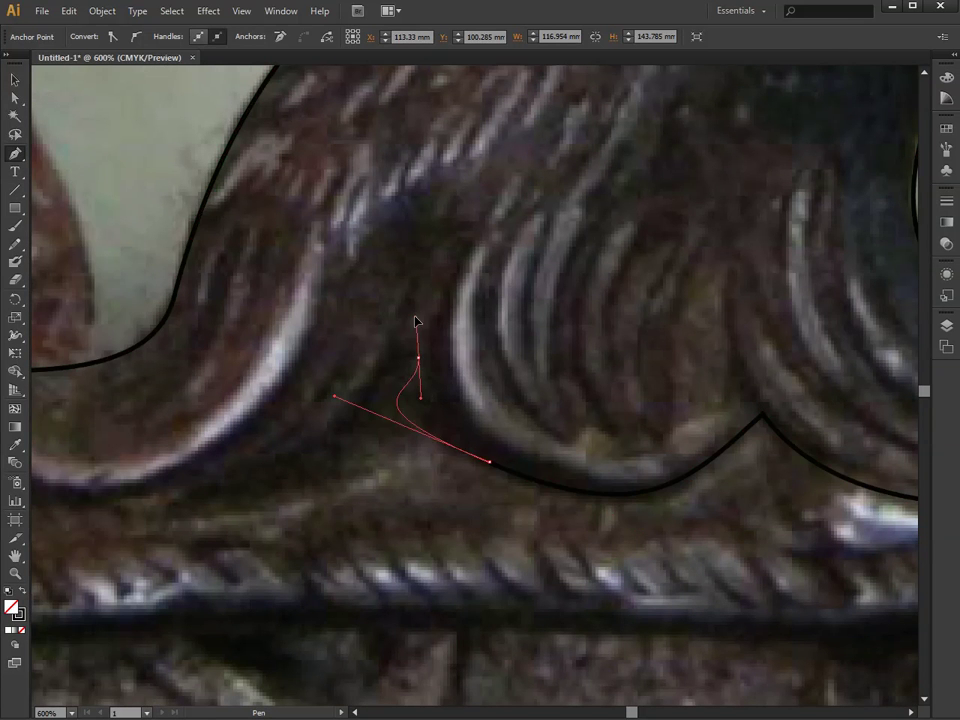
{"action": "left_click_drag", "start_coordinate": [334, 397], "coordinate": [452, 444]}
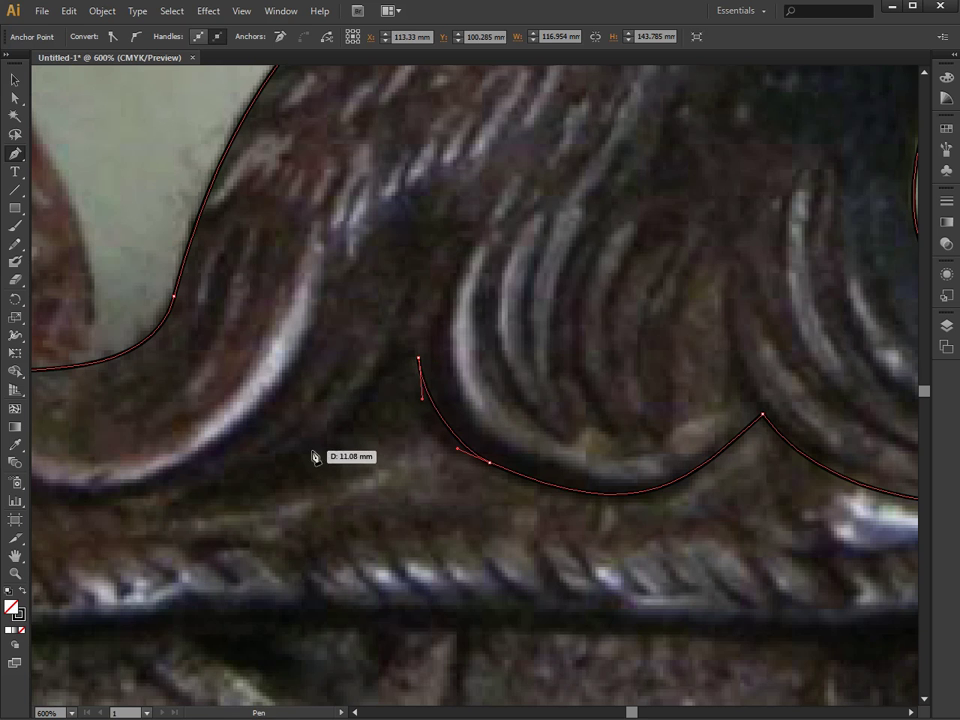
{"action": "left_click_drag", "start_coordinate": [309, 452], "coordinate": [263, 467]}
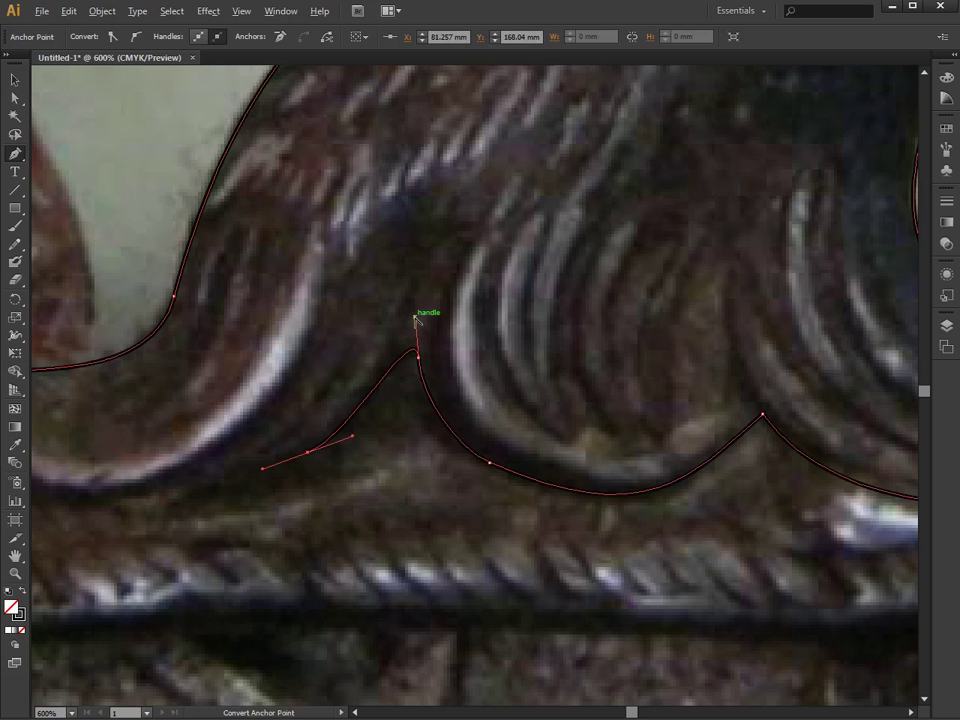
{"action": "left_click_drag", "start_coordinate": [418, 320], "coordinate": [389, 395]}
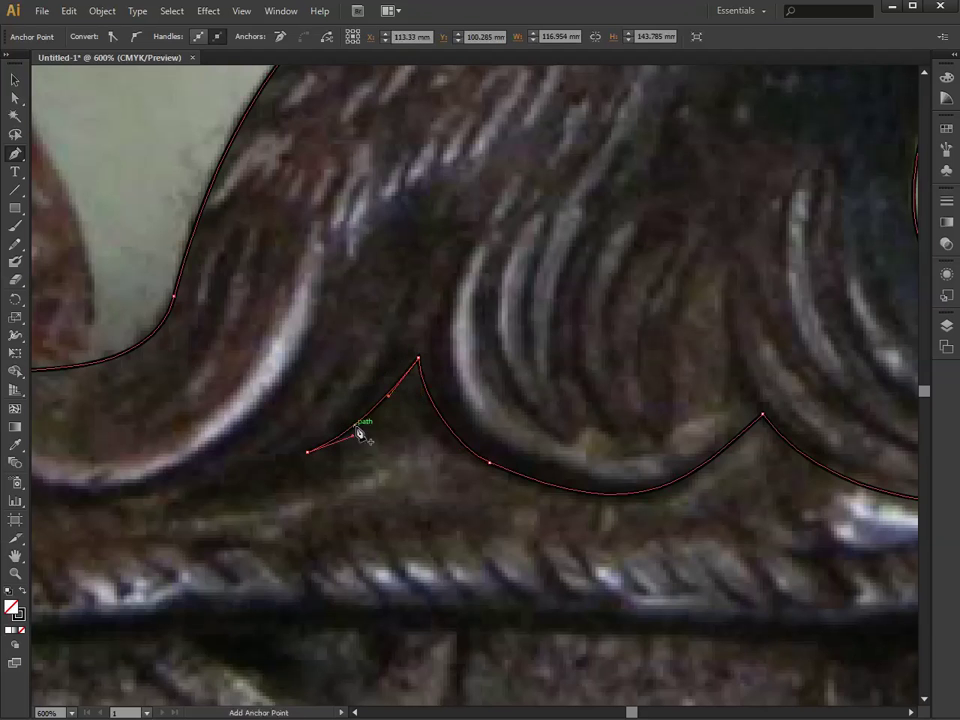
Carry the outline under the left mane curl and close it at the starting anchor
{"action": "left_click_drag", "start_coordinate": [328, 381], "coordinate": [655, 373]}
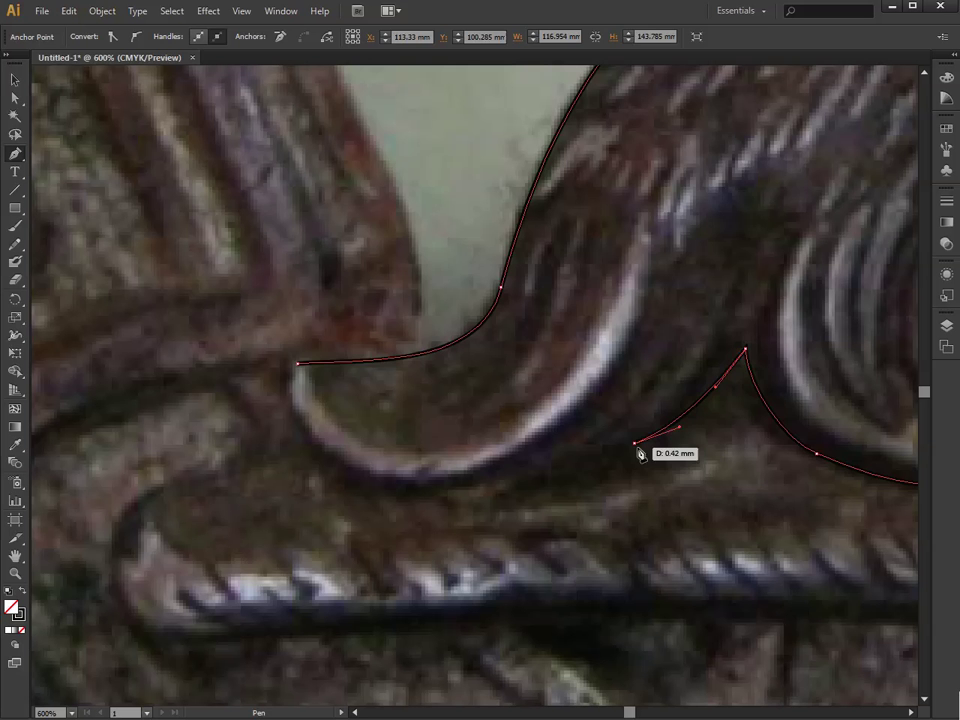
{"action": "left_click_drag", "start_coordinate": [641, 454], "coordinate": [585, 484]}
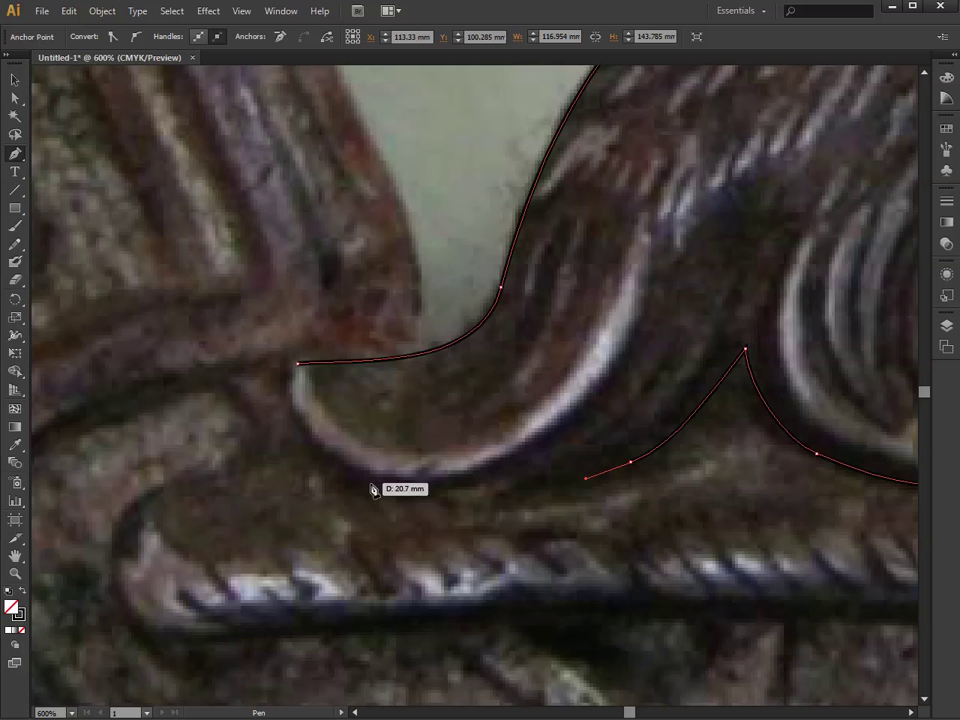
{"action": "left_click_drag", "start_coordinate": [362, 476], "coordinate": [298, 437]}
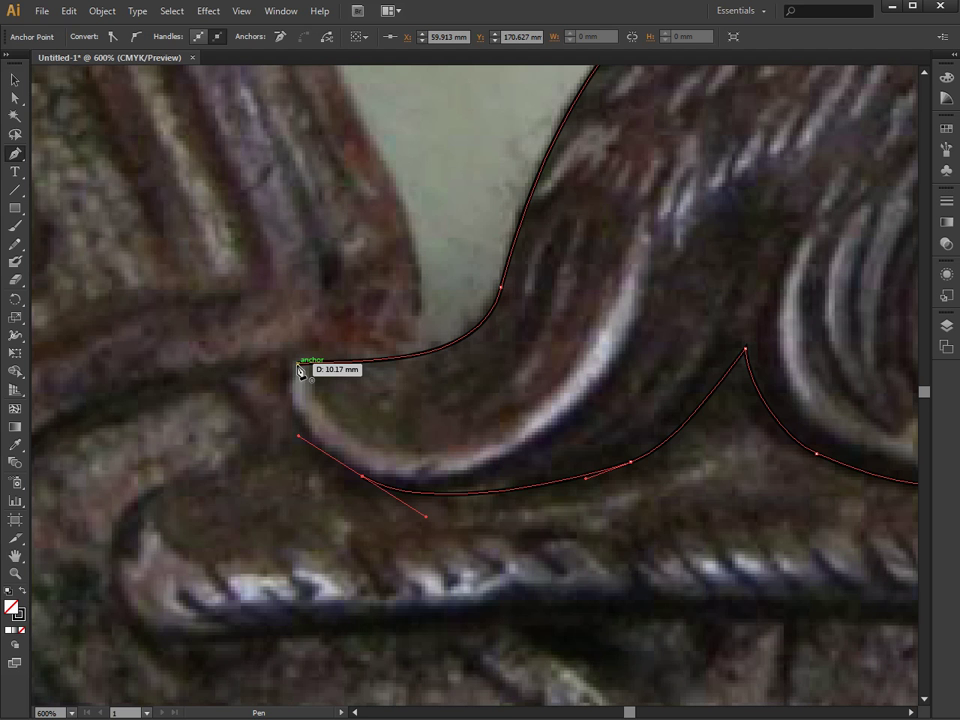
{"action": "left_click", "coordinate": [298, 369]}
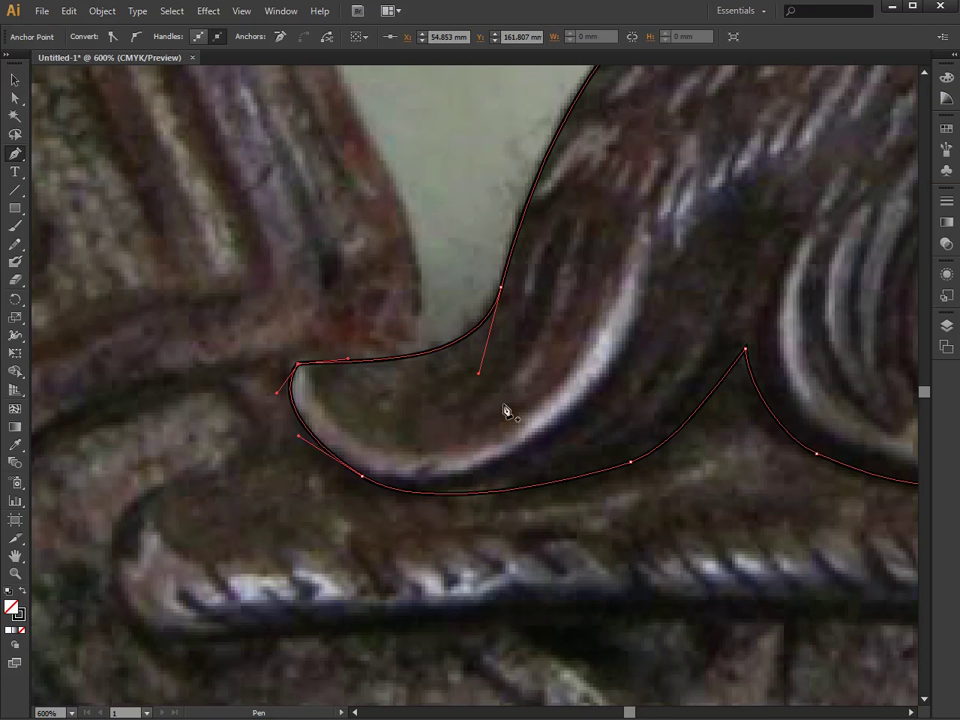
Zoom out to the whole closed outline and hide the Deer Head photo layer
{"action": "key", "text": "ctrl+minus"}
{"action": "key", "text": "ctrl+minus"}
{"action": "key", "text": "ctrl+minus"}
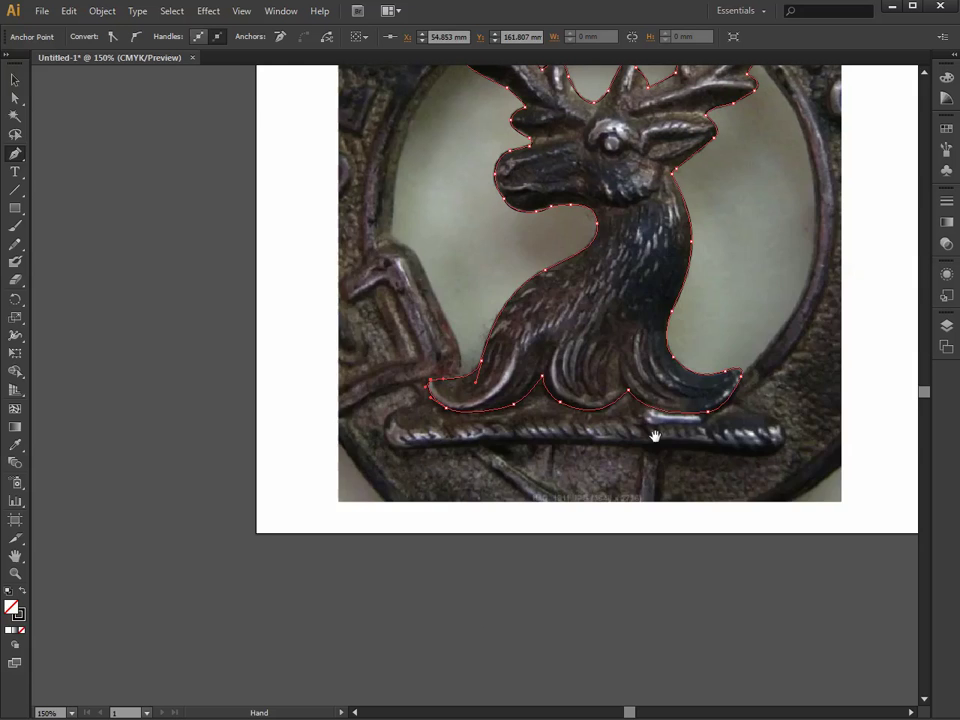
{"action": "left_click_drag", "start_coordinate": [653, 437], "coordinate": [574, 560]}
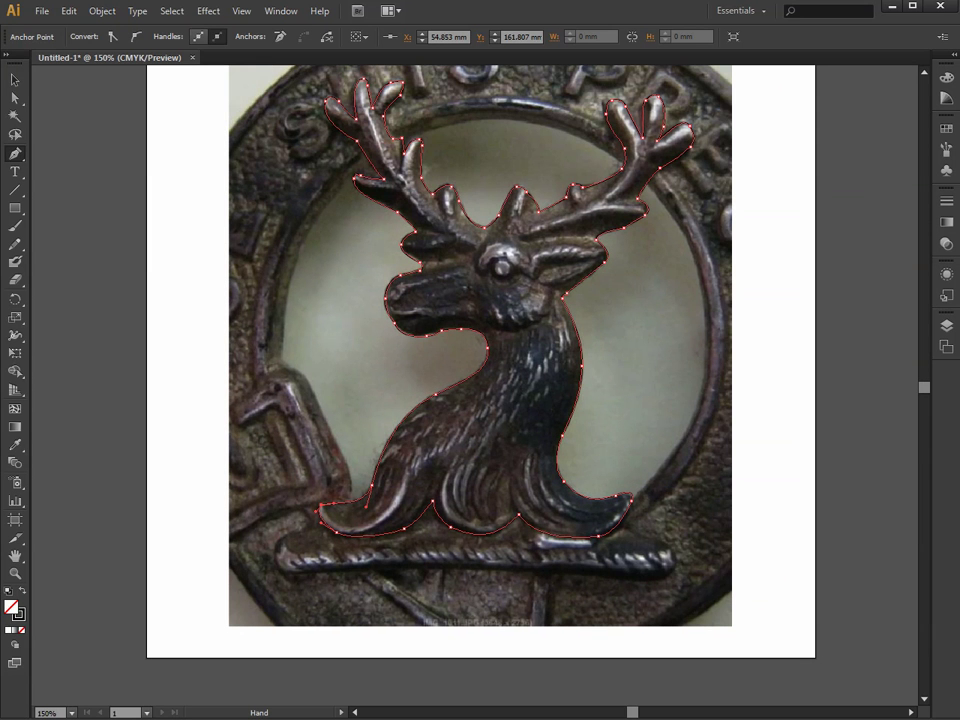
{"action": "left_click", "coordinate": [947, 327]}
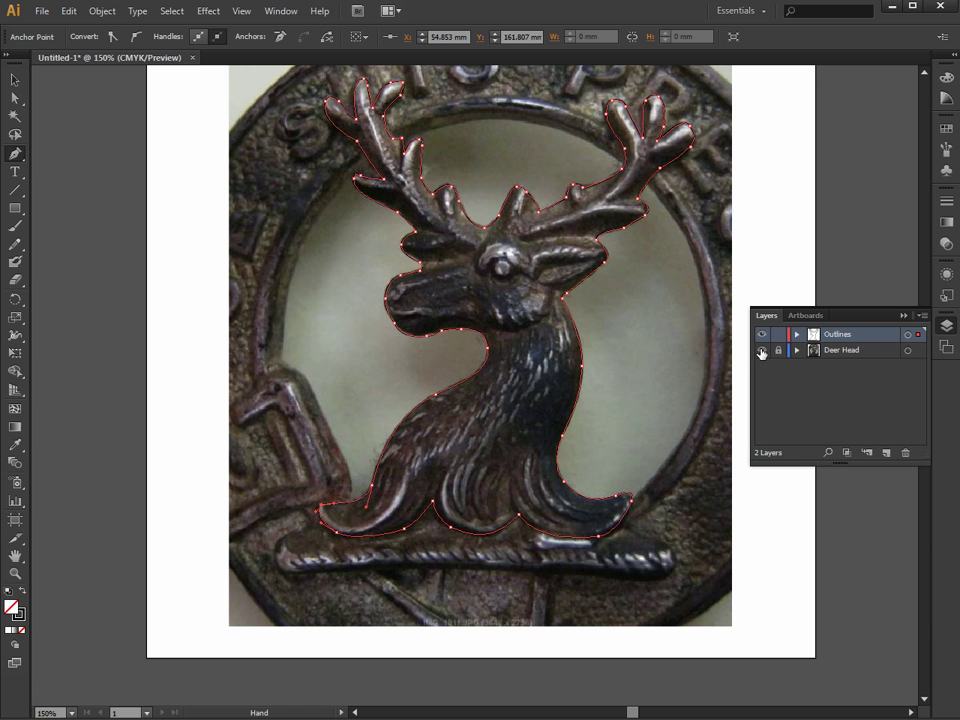
{"action": "left_click", "coordinate": [762, 351]}
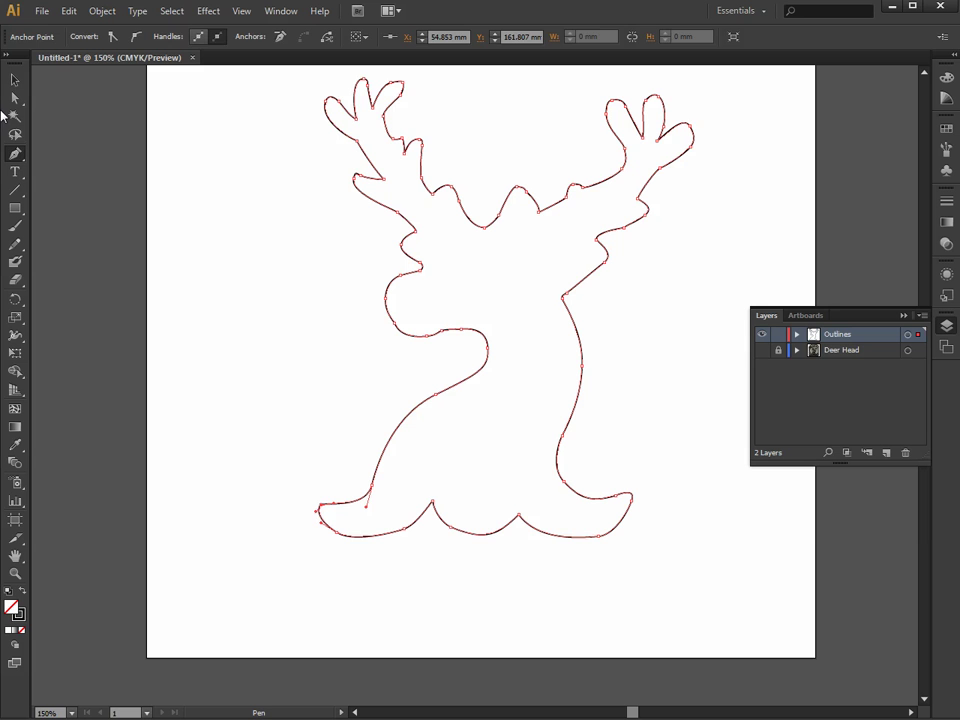
Deselect the finished outline path and hide the Outlines layer
{"action": "left_click", "coordinate": [15, 79]}
{"action": "left_click", "coordinate": [204, 240]}
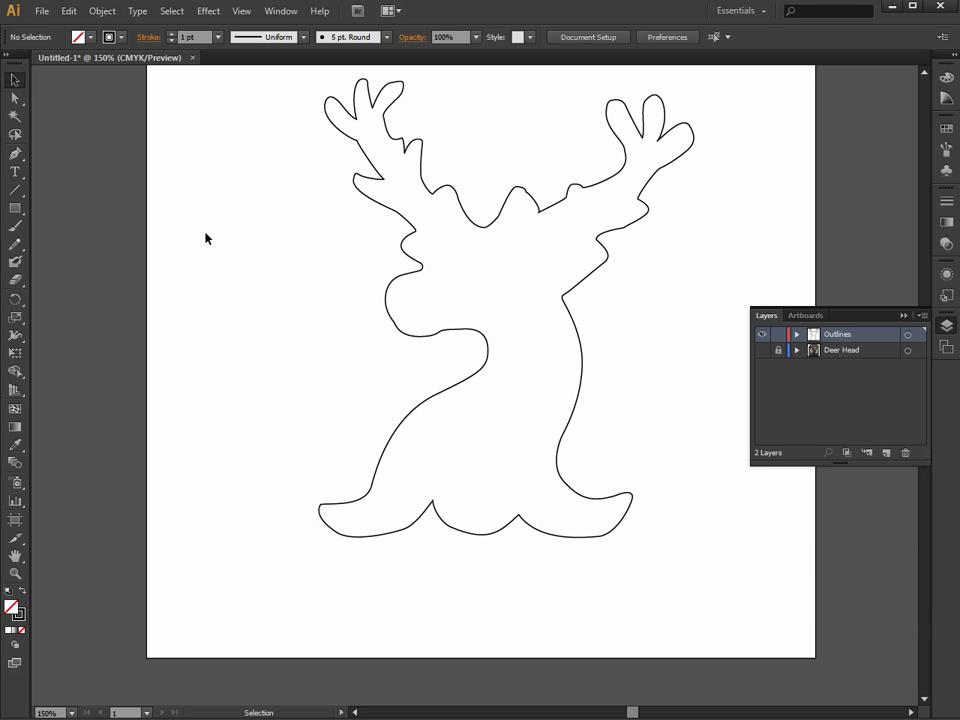
{"action": "left_click", "coordinate": [762, 334]}
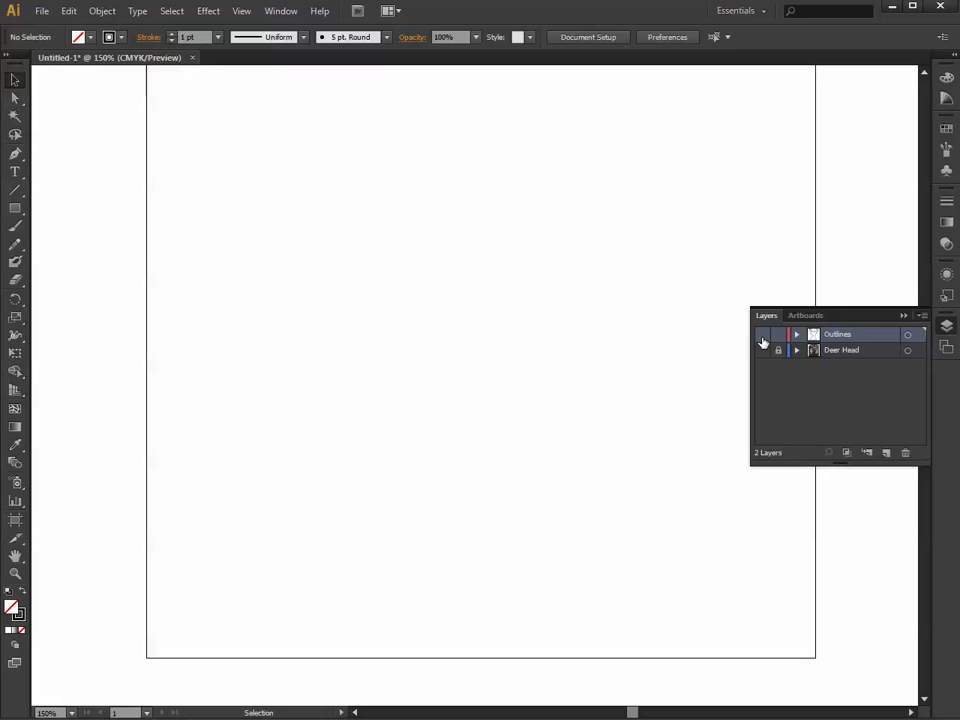
Show the Deer Head photo again at 300% zoom to compare it with the outline
{"action": "left_click", "coordinate": [762, 350]}
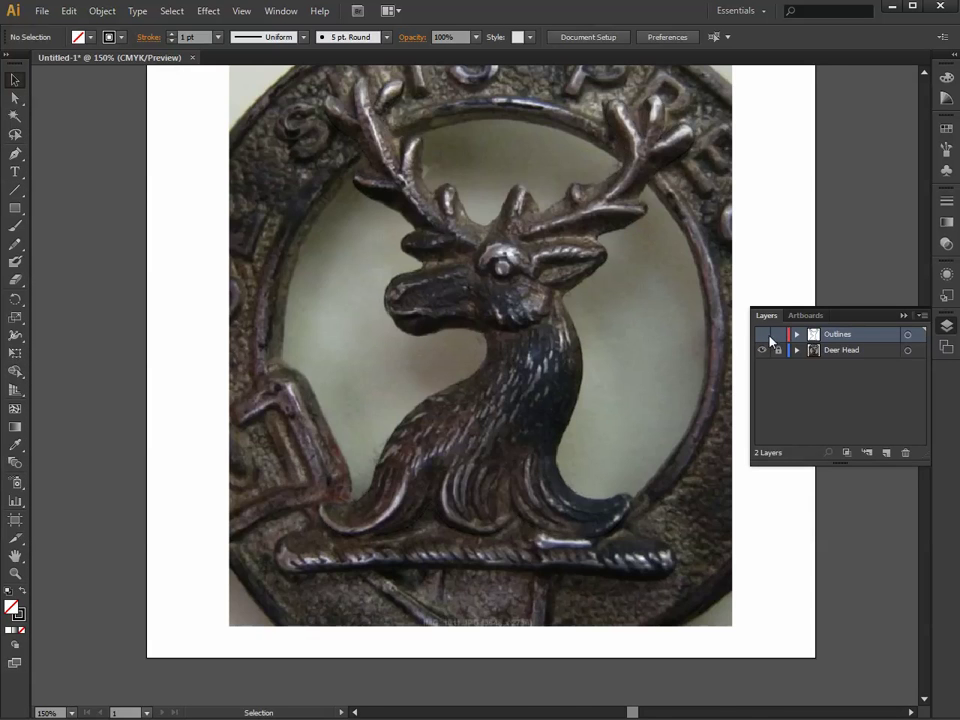
{"action": "key", "text": "ctrl+plus"}
{"action": "key", "text": "ctrl+plus"}
{"action": "left_click_drag", "start_coordinate": [506, 386], "coordinate": [411, 420]}
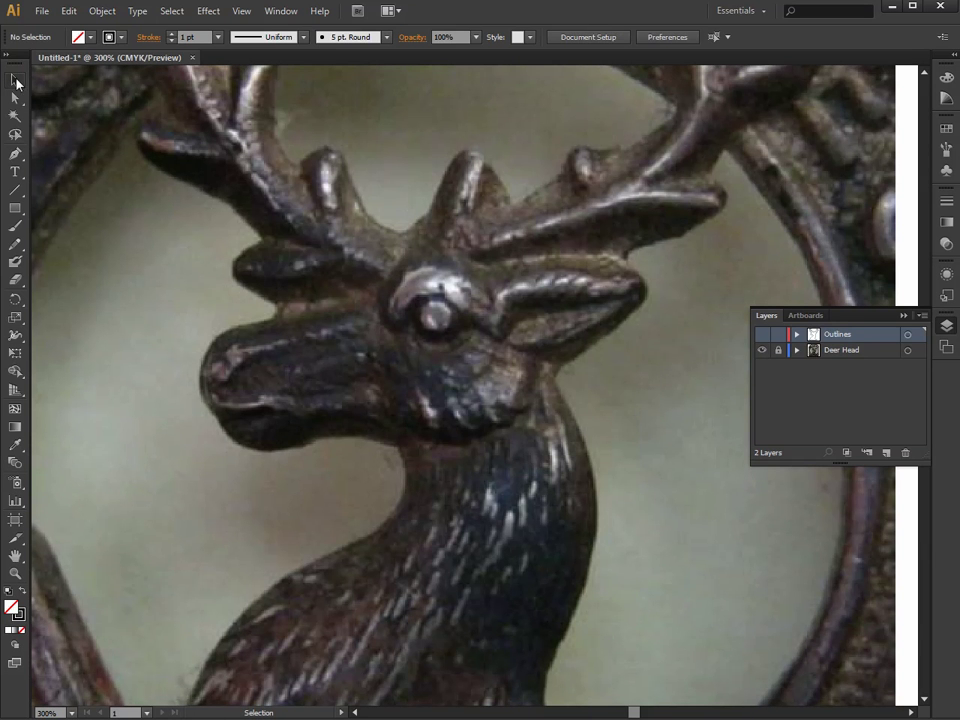
{"action": "left_click", "coordinate": [16, 82]}
Show the Outlines layer, hide the Deer Head photo, and zoom out to the whole outline
{"action": "left_click", "coordinate": [762, 334]}
{"action": "left_click", "coordinate": [762, 350]}
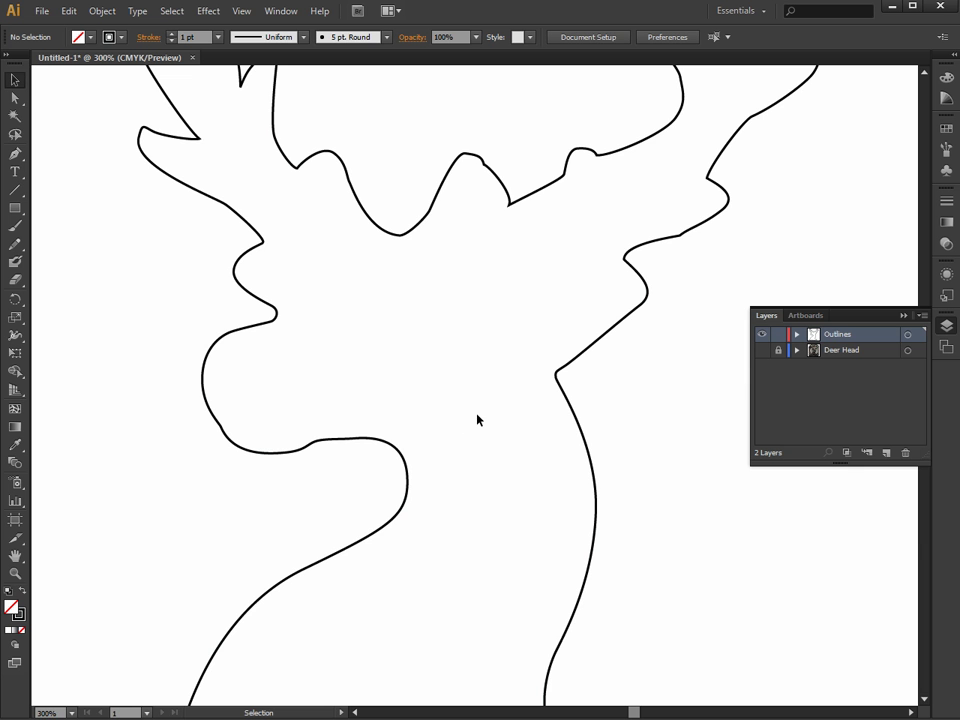
{"action": "key", "text": "ctrl+minus"}
{"action": "key", "text": "ctrl+minus"}
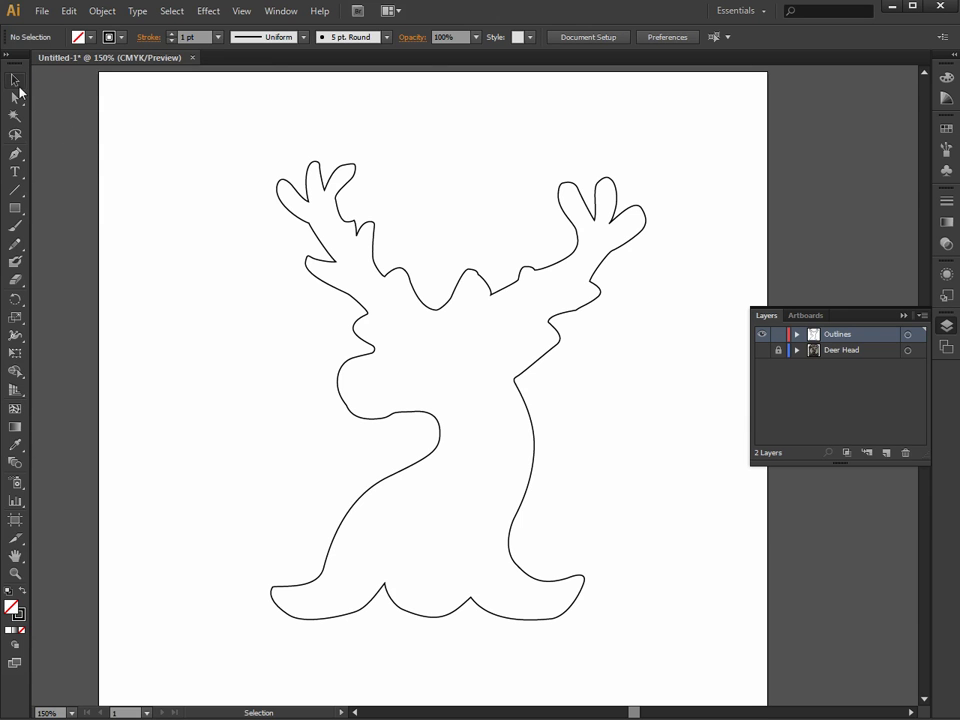
Save the drawing as Deer_Outline.ai in a new Desktop folder Deer_Head, accepting the Illustrator options
{"action": "left_click", "coordinate": [40, 11]}
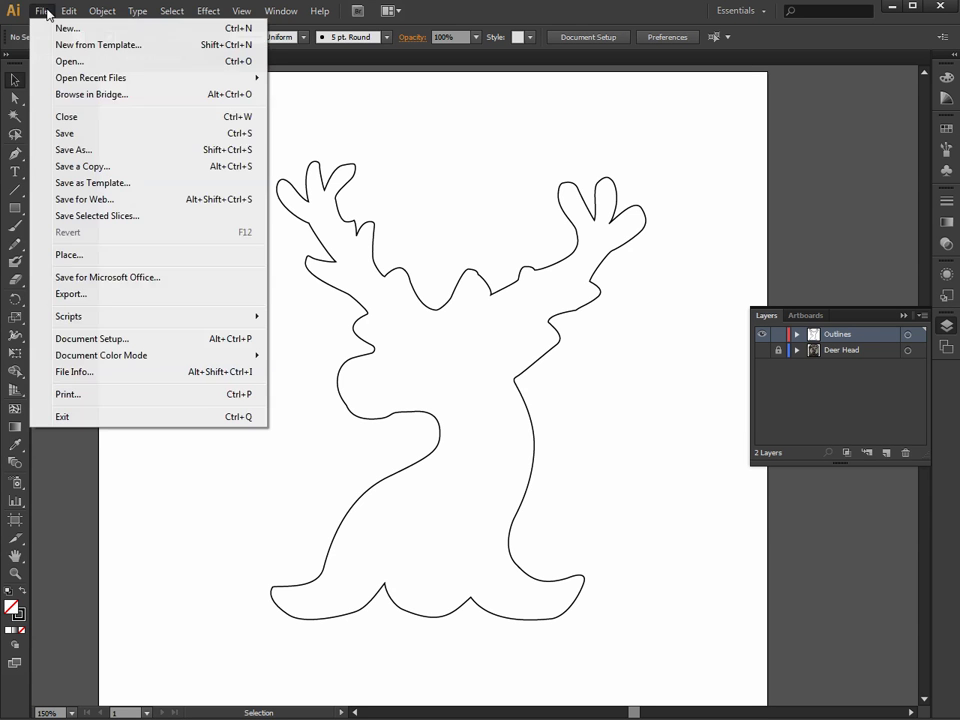
{"action": "left_click", "coordinate": [80, 151]}
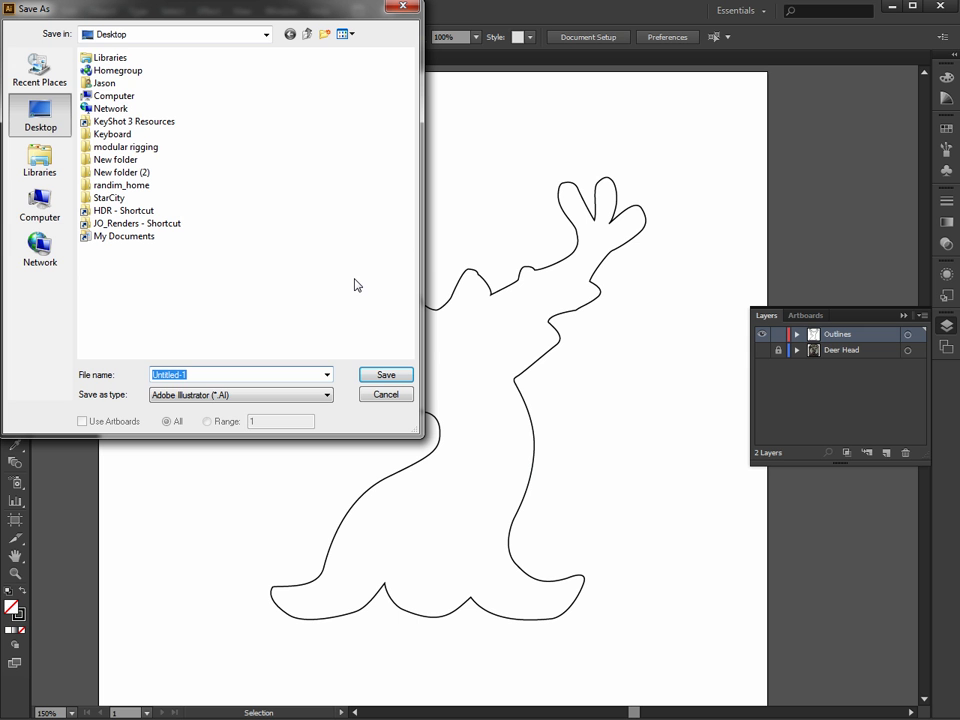
{"action": "type", "text": "Dee"}
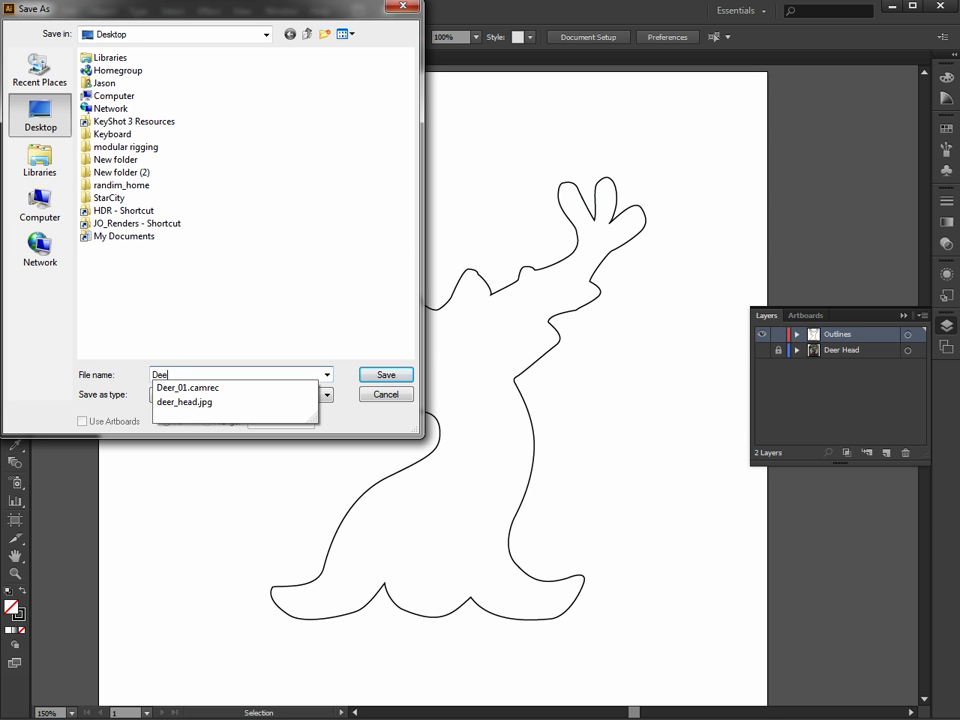
{"action": "type", "text": "r_Outline"}
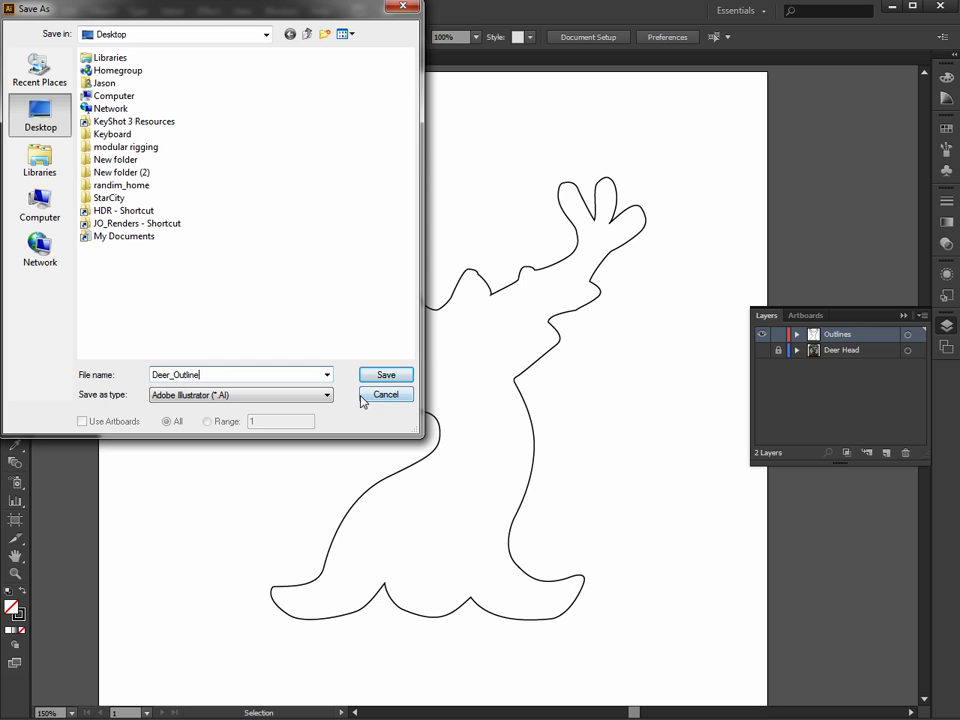
{"action": "left_click", "coordinate": [322, 36]}
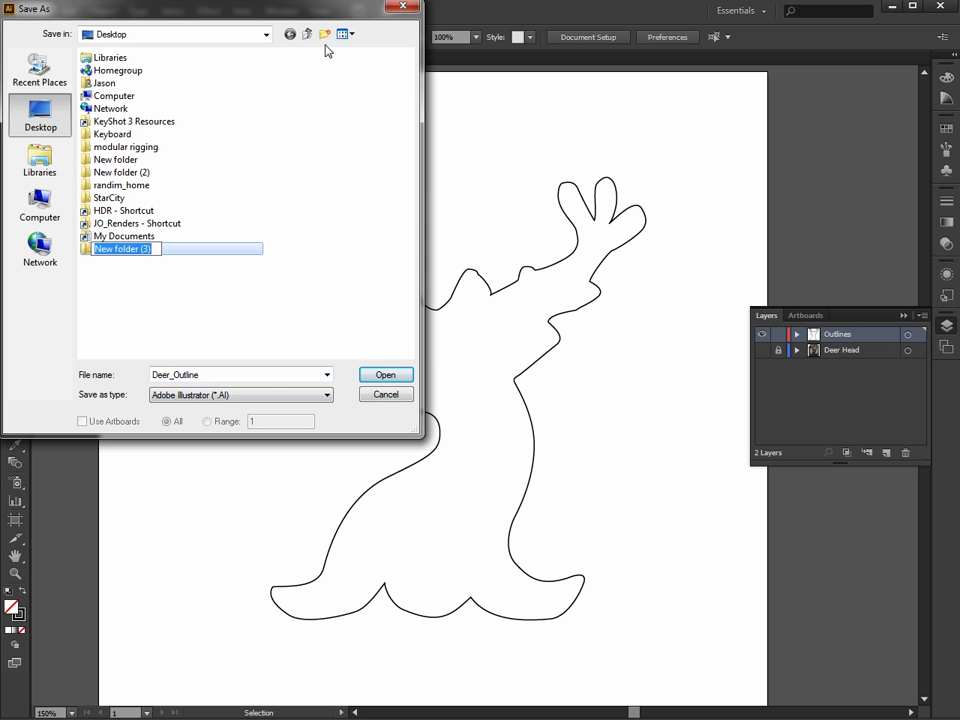
{"action": "type", "text": "Deer"}
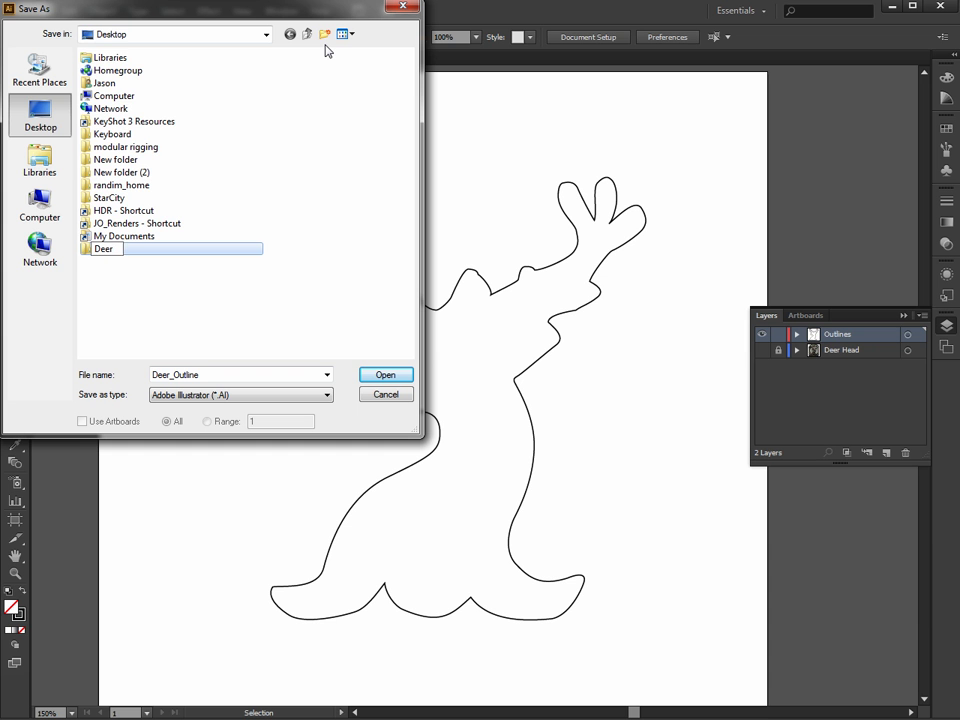
{"action": "type", "text": "_Head"}
{"action": "key", "text": "Return"}
{"action": "key", "text": "Return"}
{"action": "left_click", "coordinate": [388, 376]}
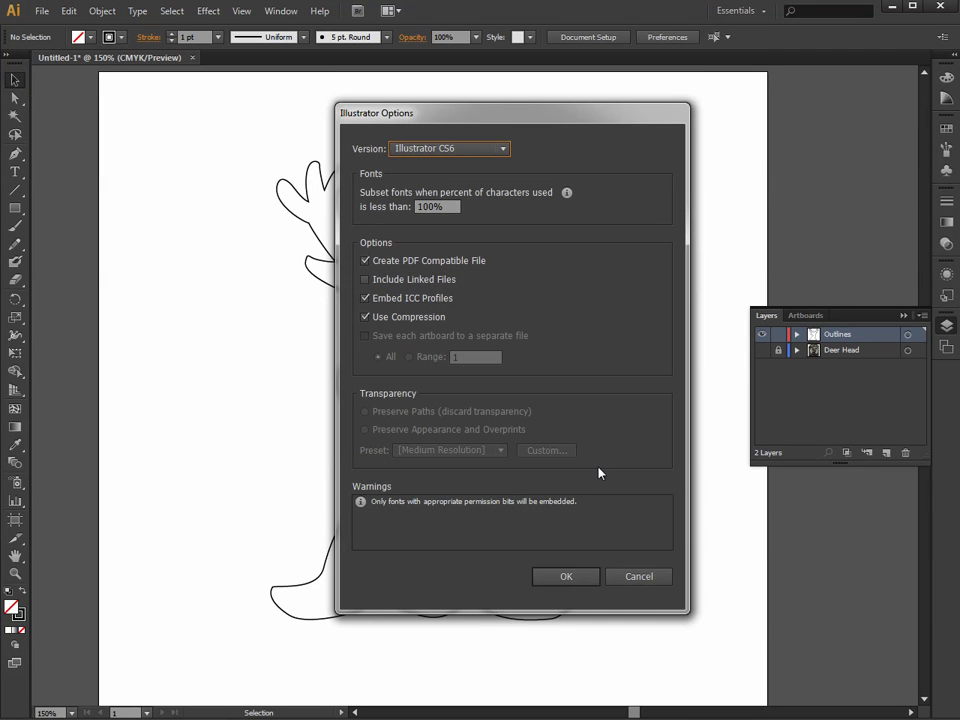
{"action": "left_click", "coordinate": [574, 576]}
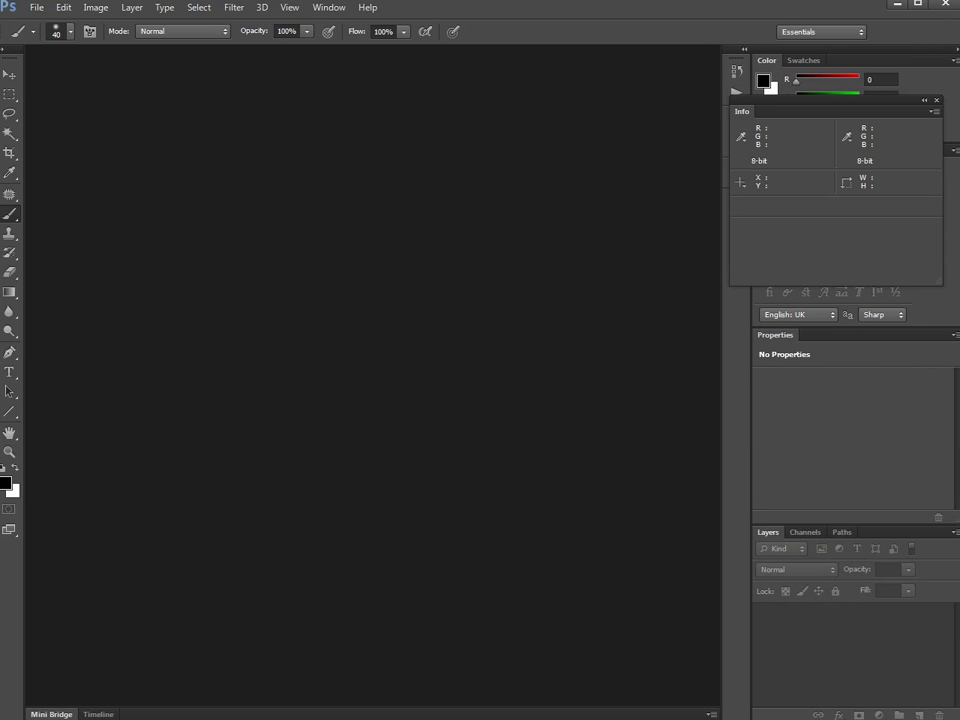
Open Deer_Outline.ai from the Deer_Head folder in Photoshop, accepting the default Import PDF settings
{"action": "left_click", "coordinate": [36, 8]}
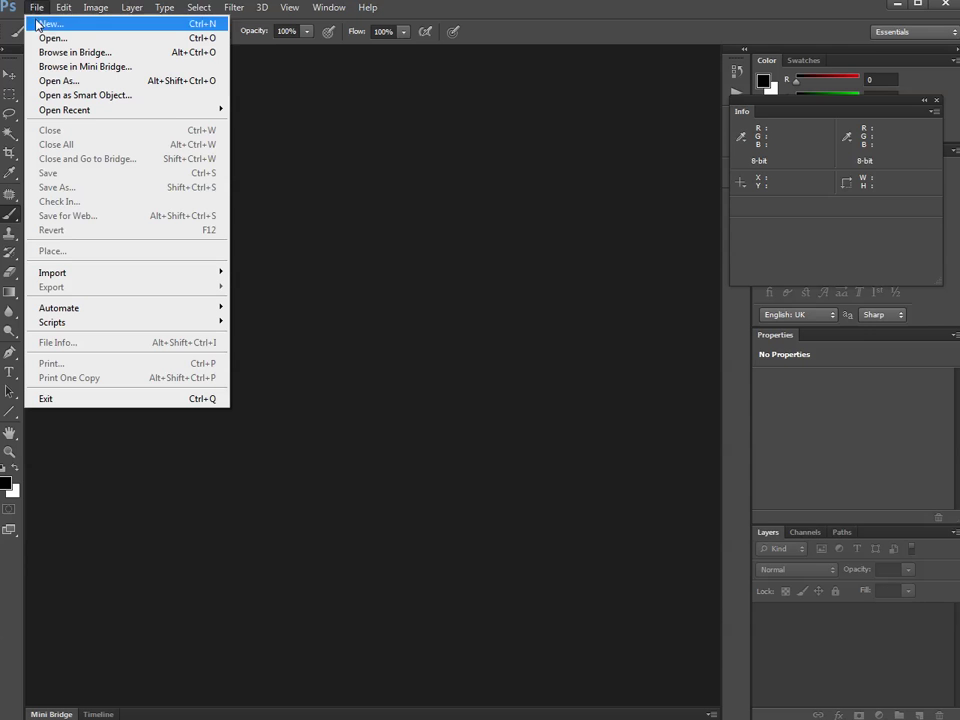
{"action": "left_click", "coordinate": [40, 37]}
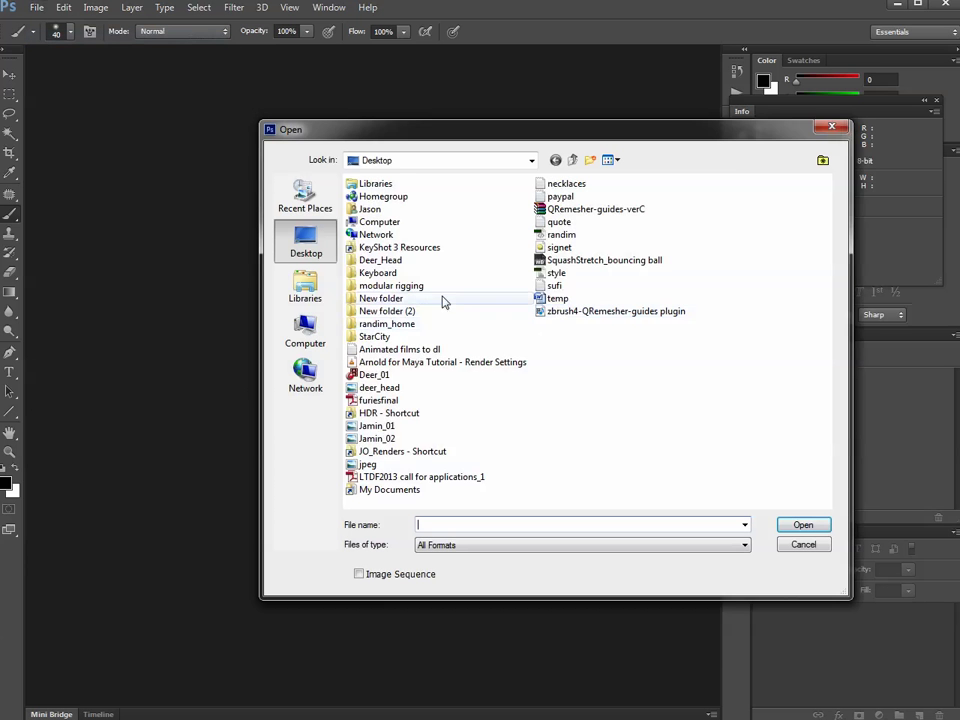
{"action": "double_click", "coordinate": [382, 261]}
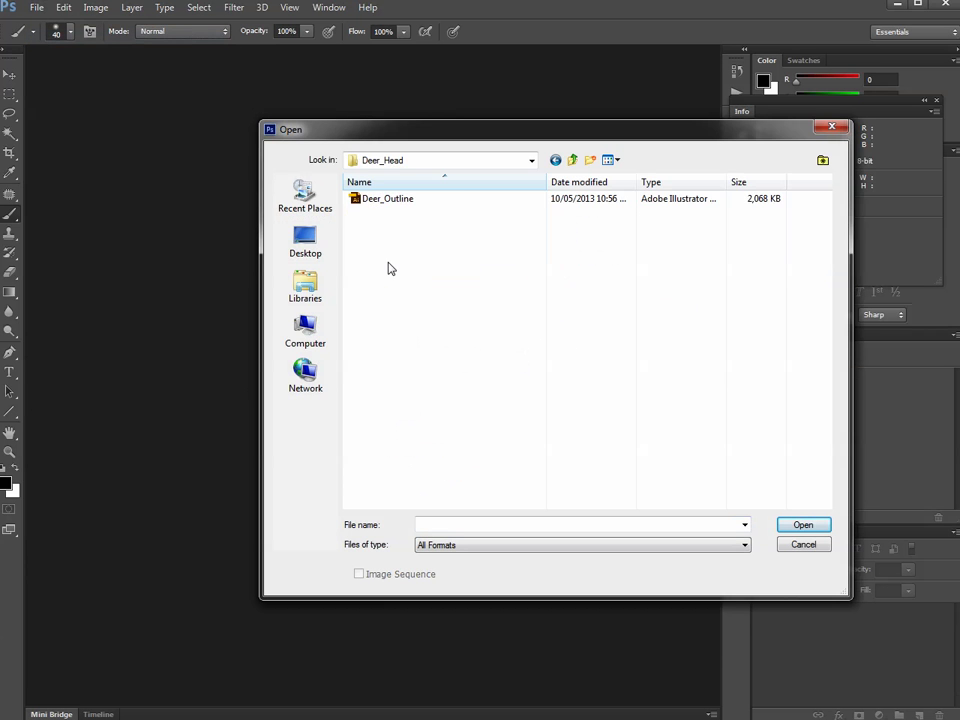
{"action": "left_click", "coordinate": [401, 205]}
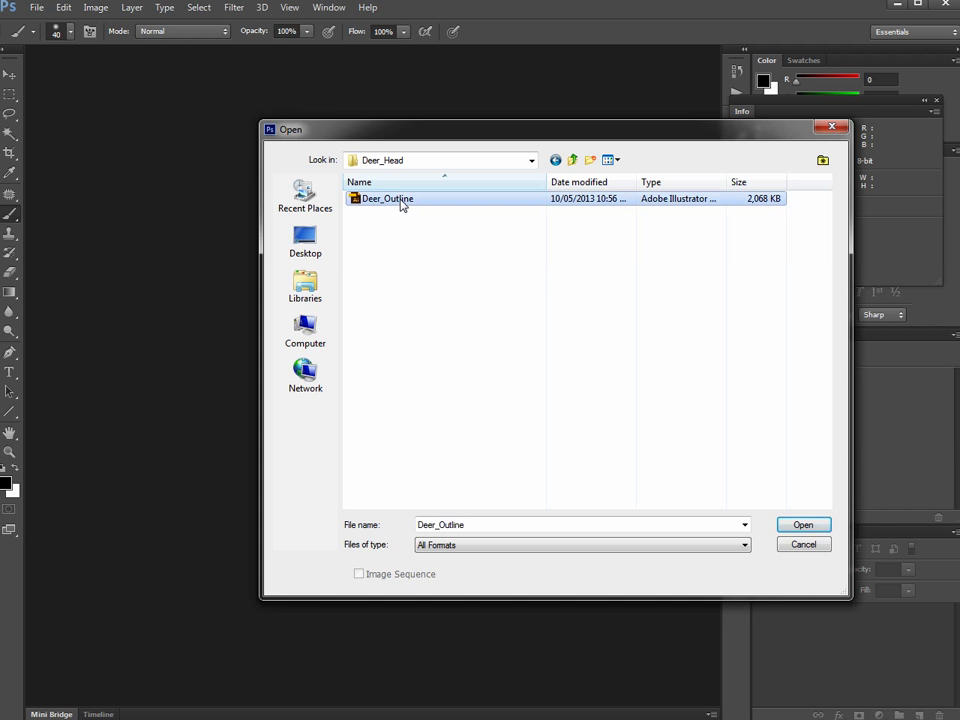
{"action": "double_click", "coordinate": [401, 201]}
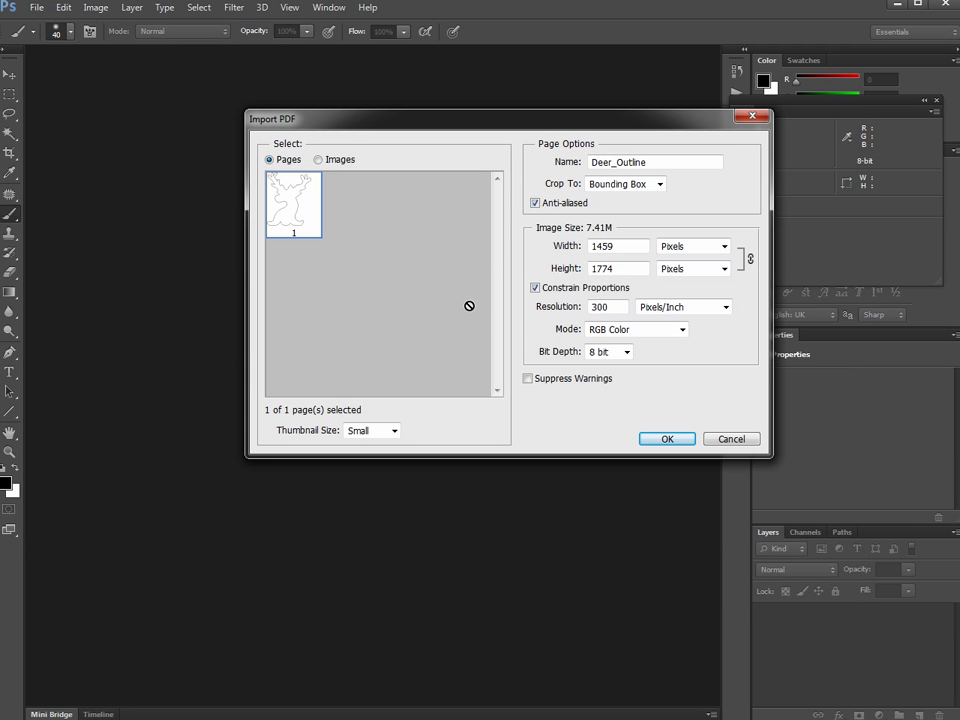
{"action": "left_click", "coordinate": [667, 440]}
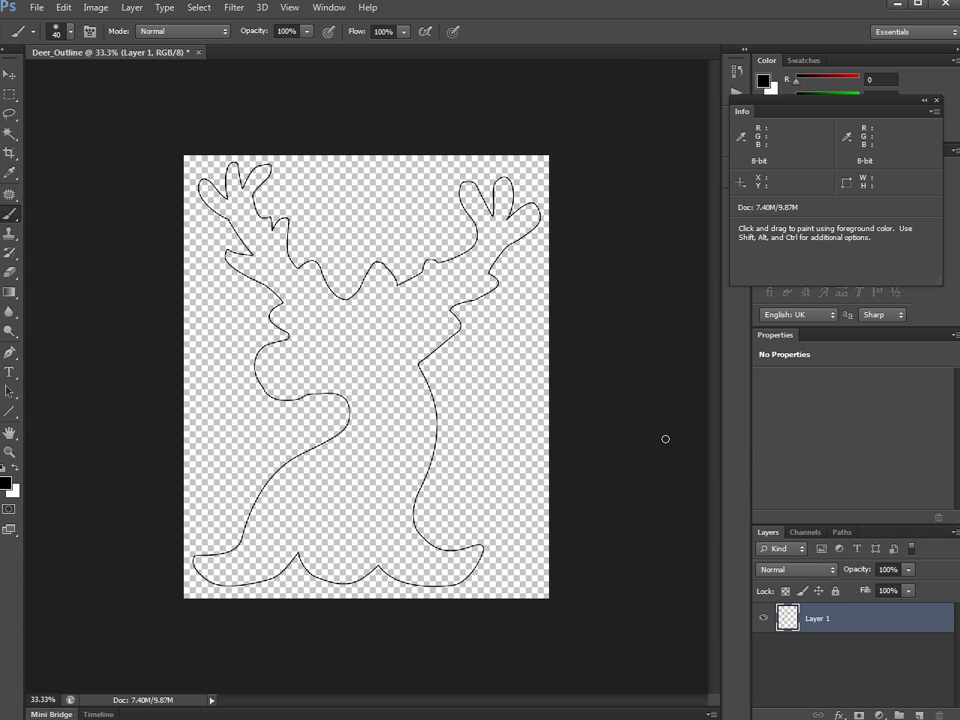
Add a black Solid Color fill layer, move it below Layer 1, and hide it
{"action": "key", "text": "ctrl+plus"}
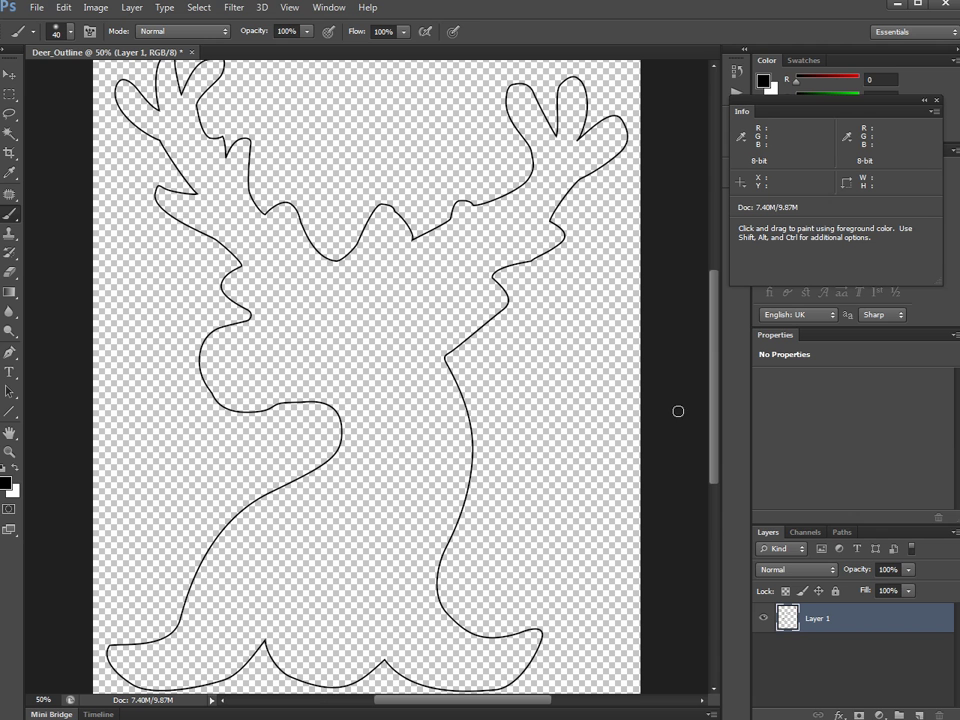
{"action": "left_click", "coordinate": [879, 716]}
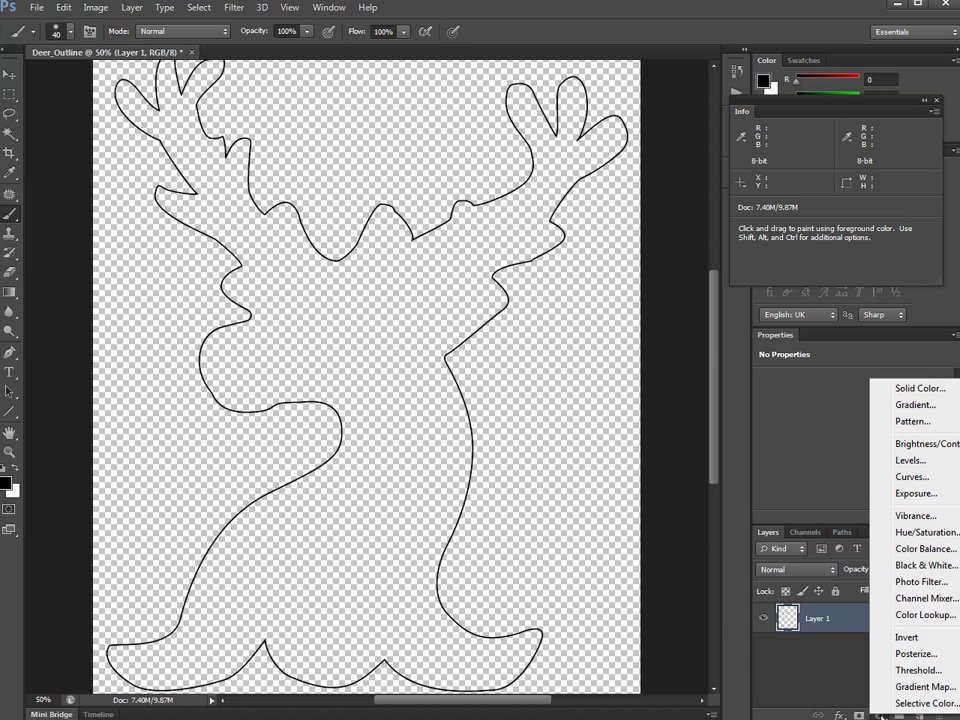
{"action": "left_click", "coordinate": [913, 392]}
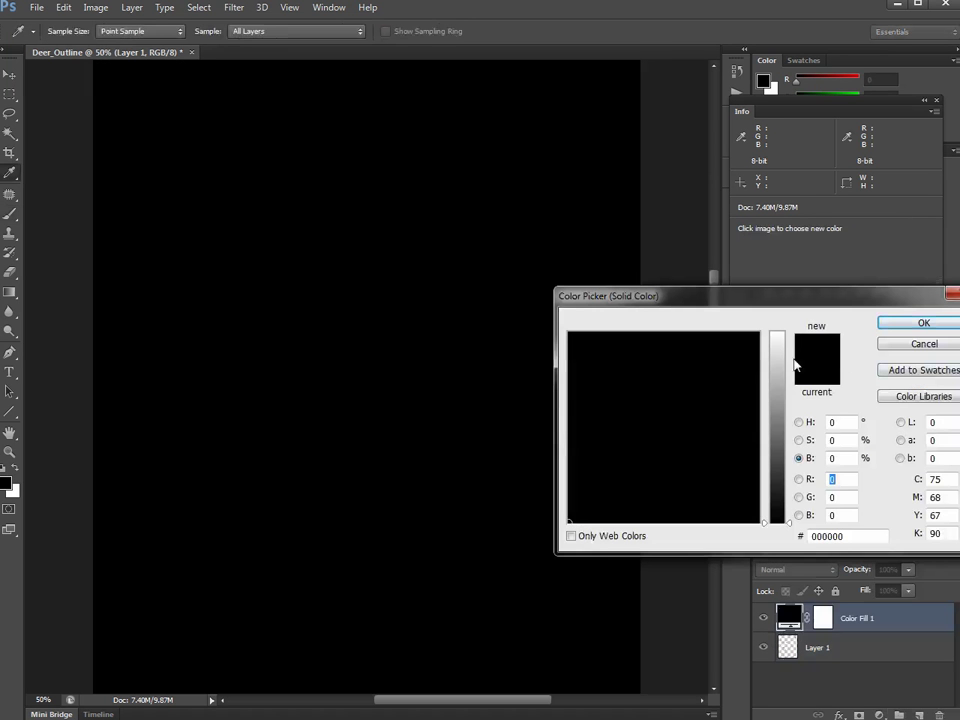
{"action": "left_click_drag", "start_coordinate": [778, 390], "coordinate": [765, 536]}
{"action": "left_click", "coordinate": [901, 324]}
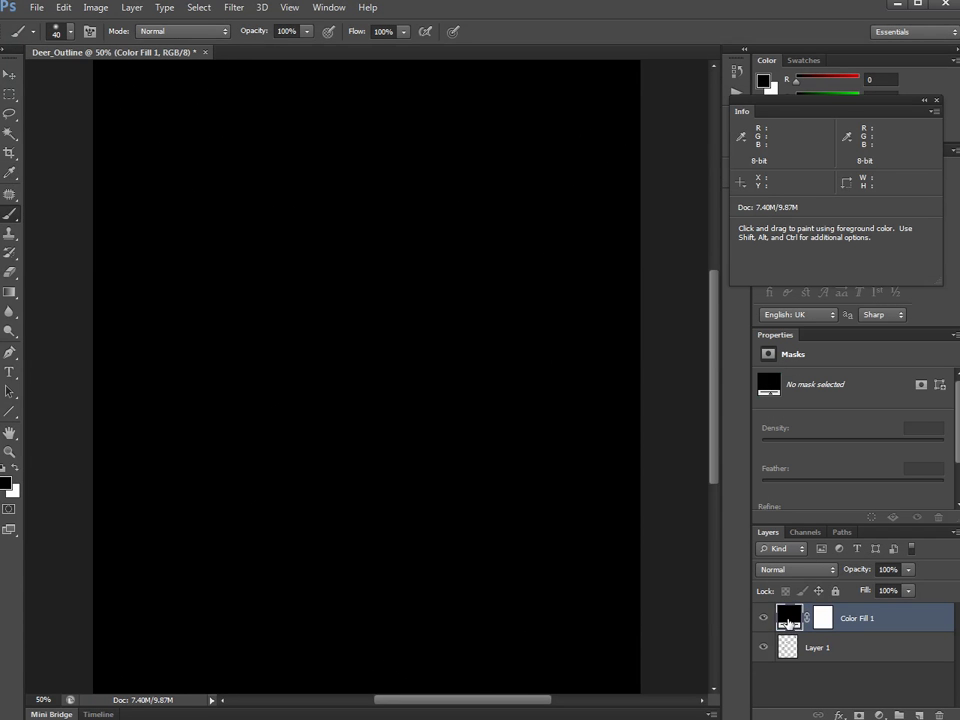
{"action": "left_click_drag", "start_coordinate": [788, 622], "coordinate": [783, 648]}
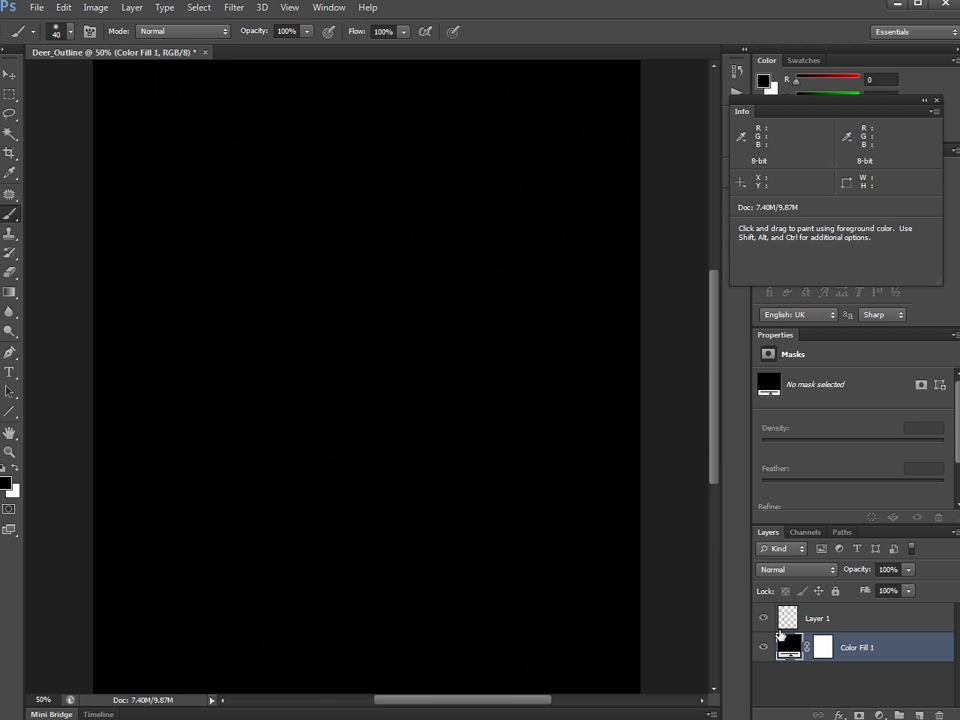
{"action": "key", "text": "ctrl+comma"}
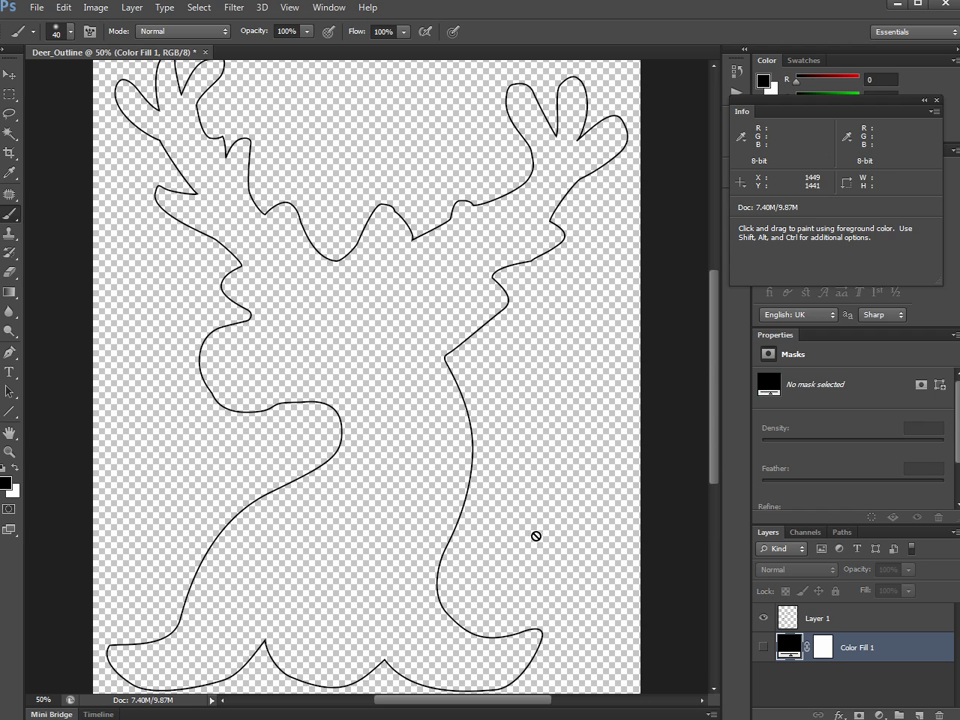
Magic Wand-select the deer's interior on Layer 1, then hide Layer 1
{"action": "left_click", "coordinate": [9, 132]}
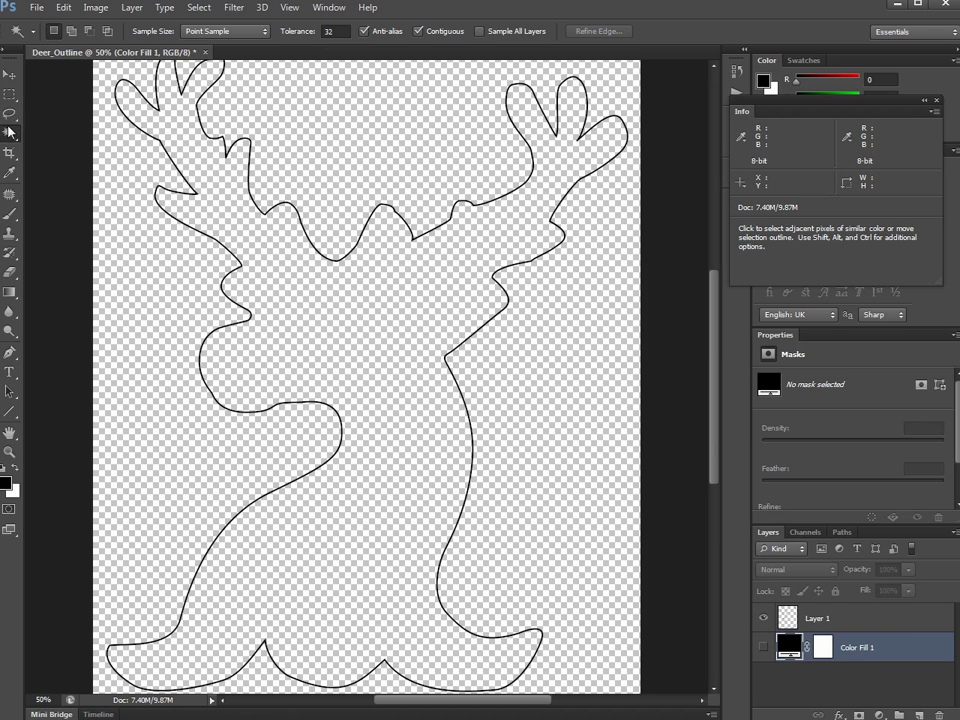
{"action": "left_click", "coordinate": [866, 618]}
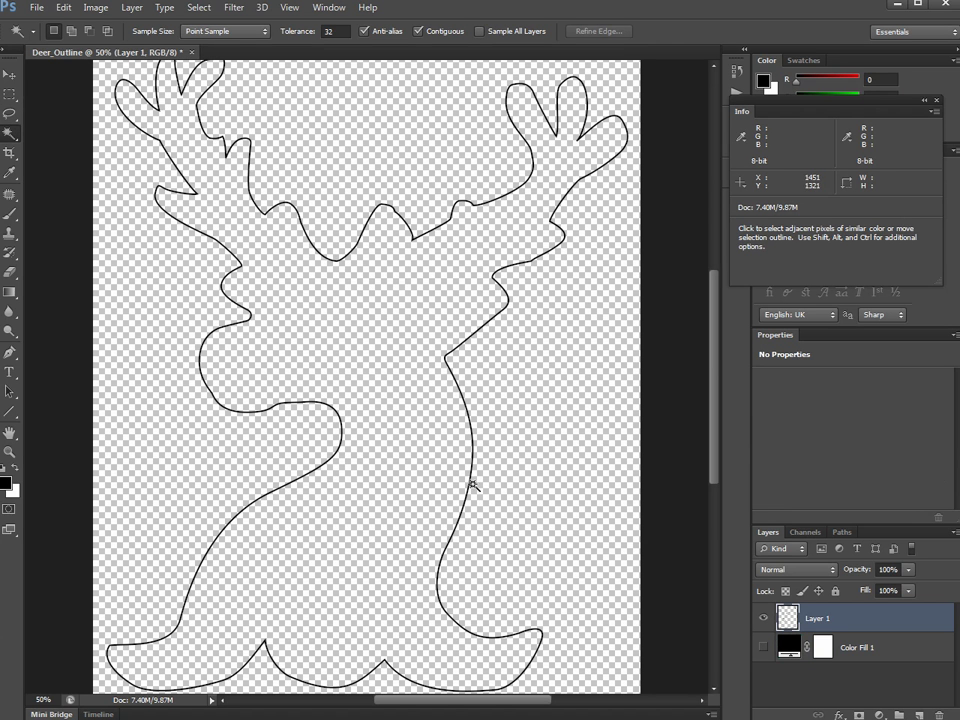
{"action": "left_click", "coordinate": [440, 289]}
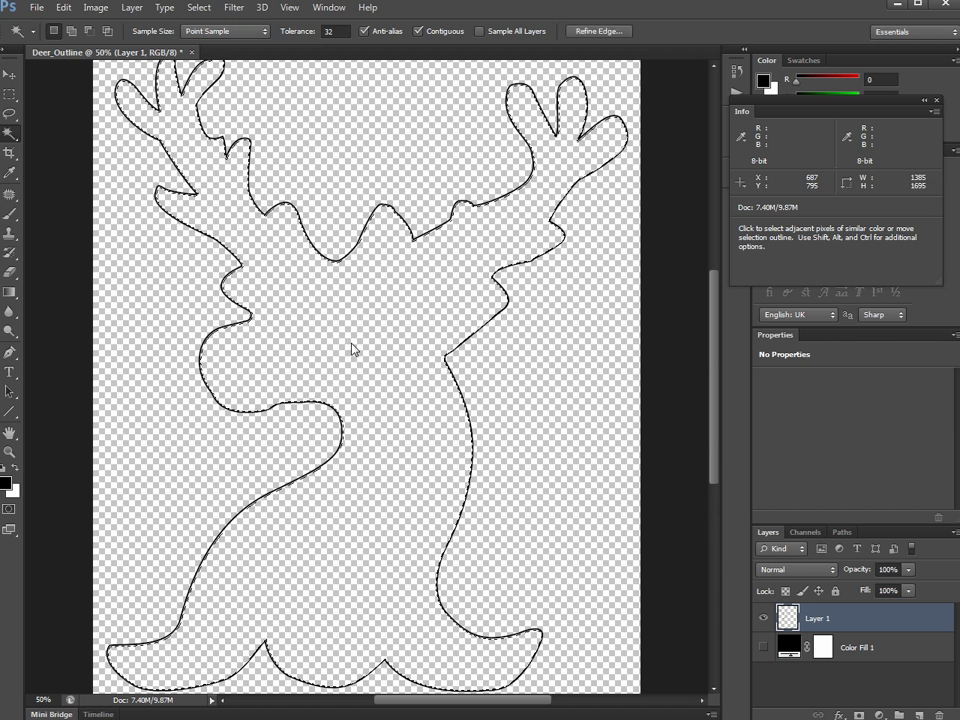
{"action": "left_click", "coordinate": [765, 622]}
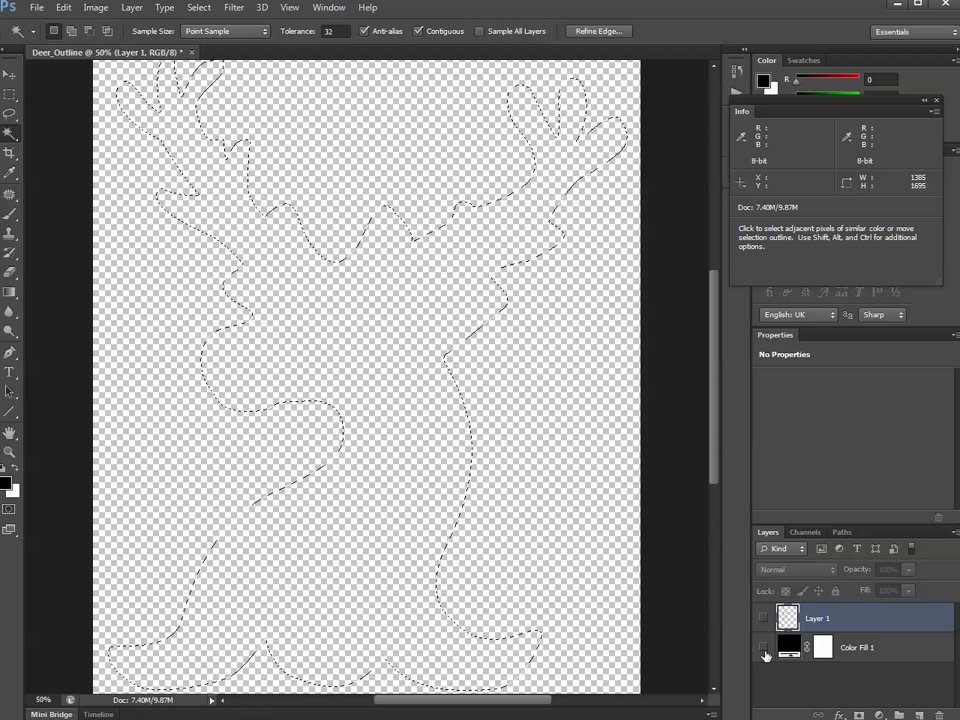
Show the black fill and add a white (ffffff) Solid Color fill layer masked to the deer selection
{"action": "left_click", "coordinate": [765, 650]}
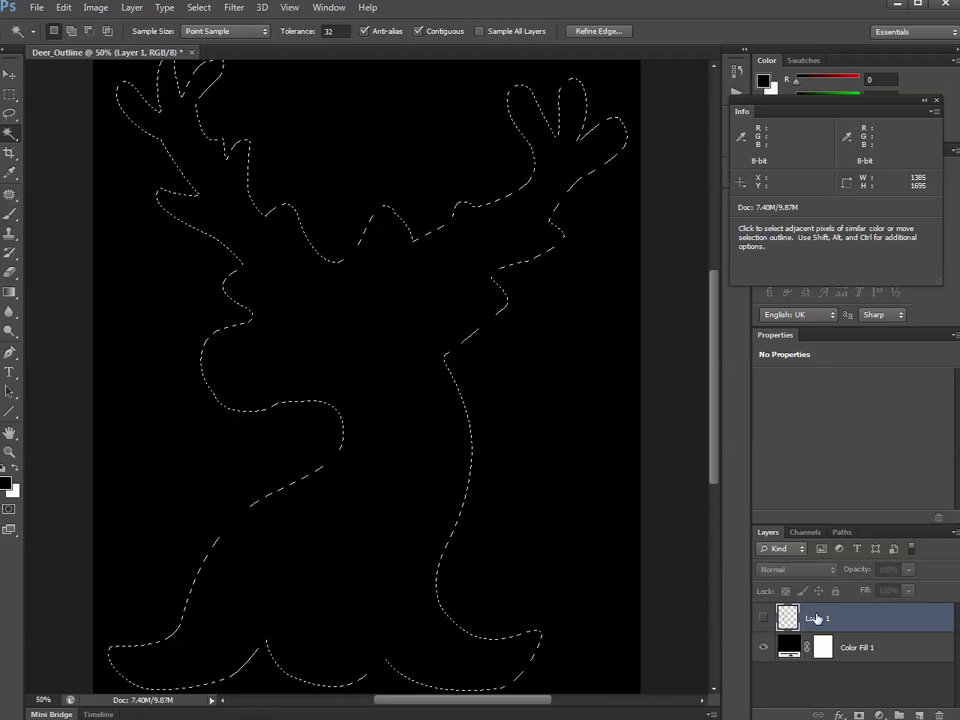
{"action": "left_click", "coordinate": [879, 716]}
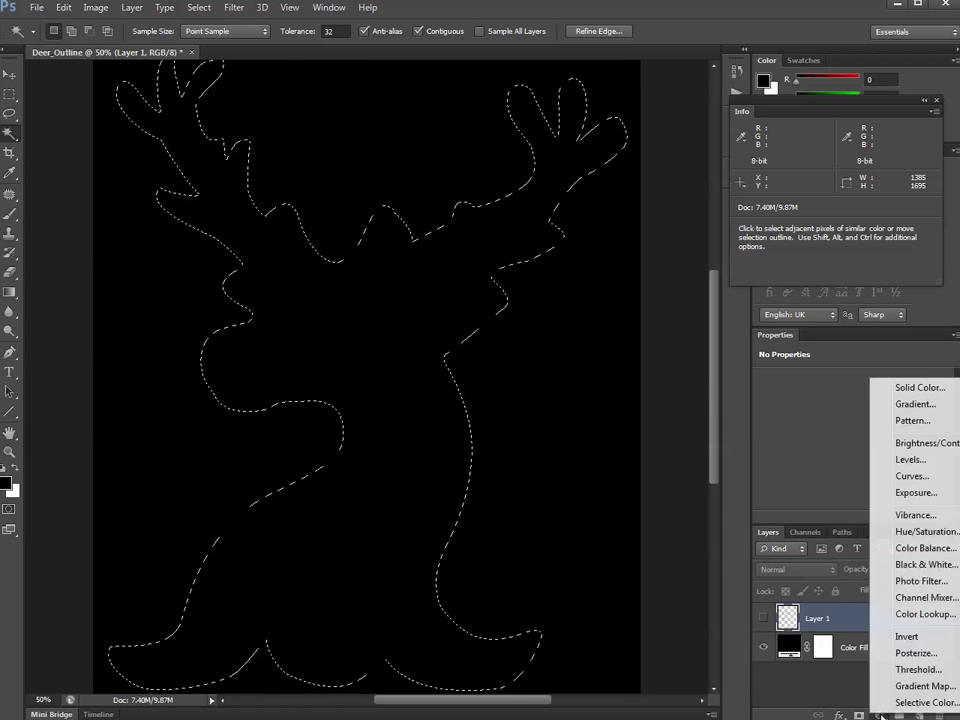
{"action": "left_click", "coordinate": [903, 389]}
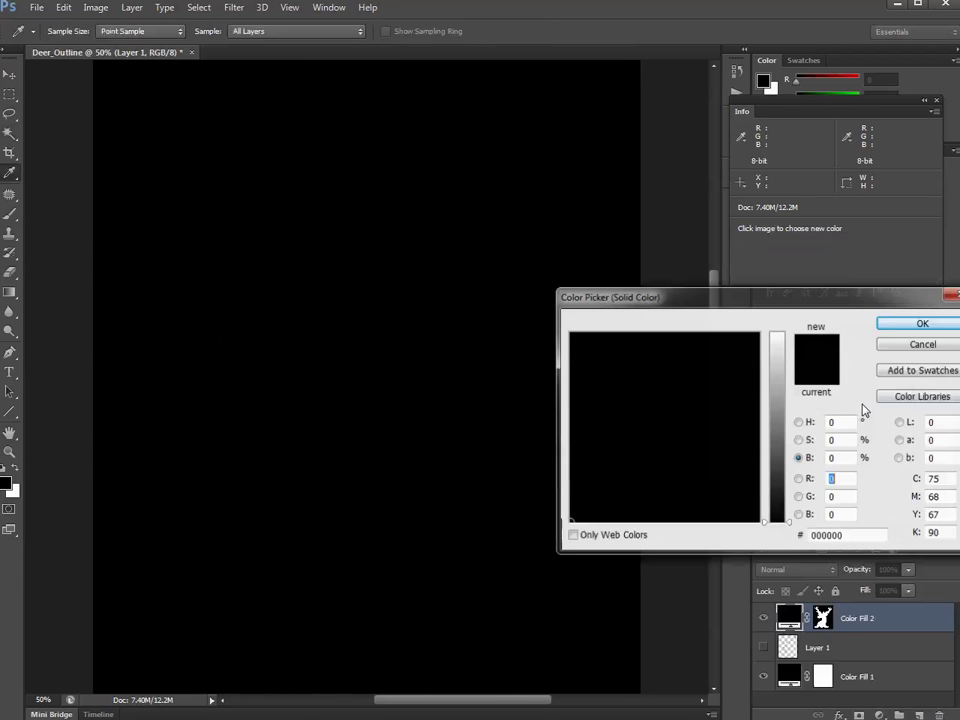
{"action": "left_click", "coordinate": [783, 372]}
{"action": "left_click_drag", "start_coordinate": [783, 372], "coordinate": [783, 331]}
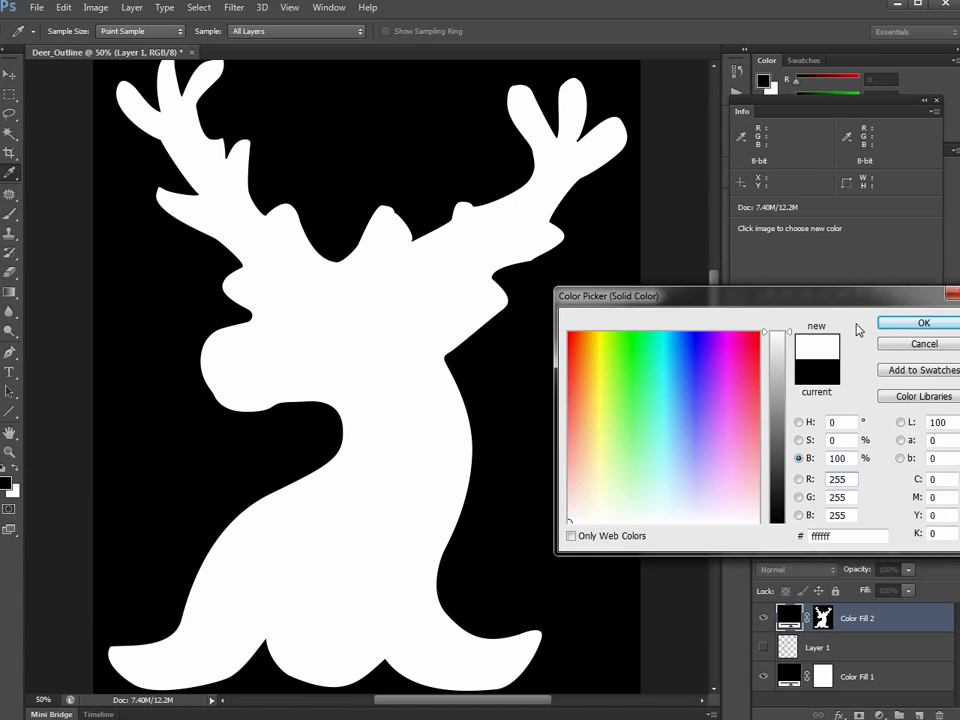
{"action": "left_click", "coordinate": [915, 327]}
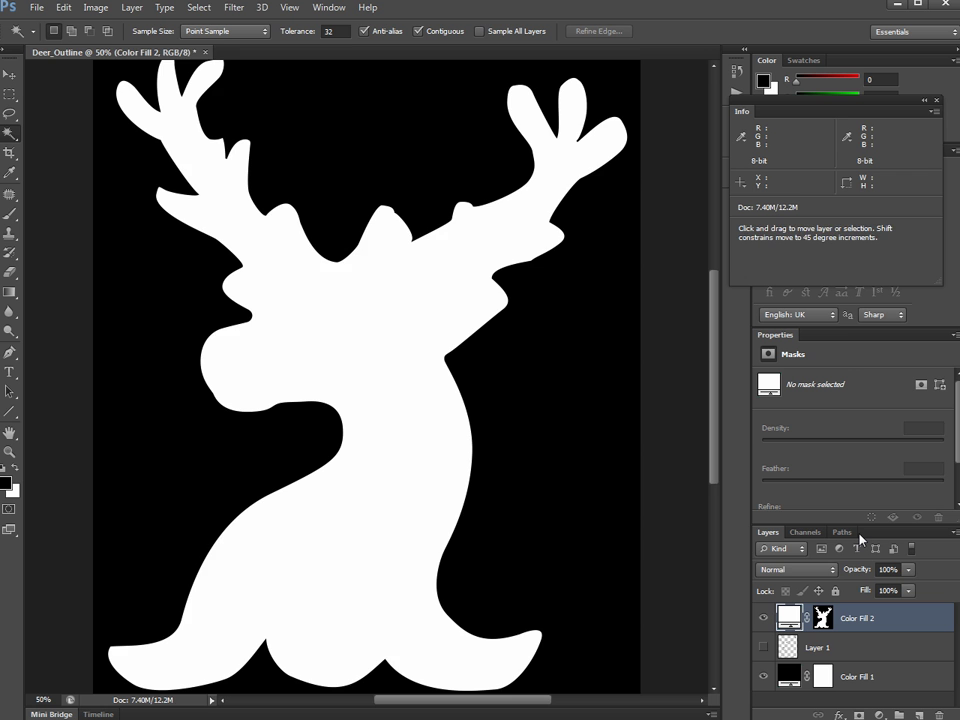
{"action": "key", "text": "ctrl+minus"}
{"action": "key", "text": "ctrl+plus"}
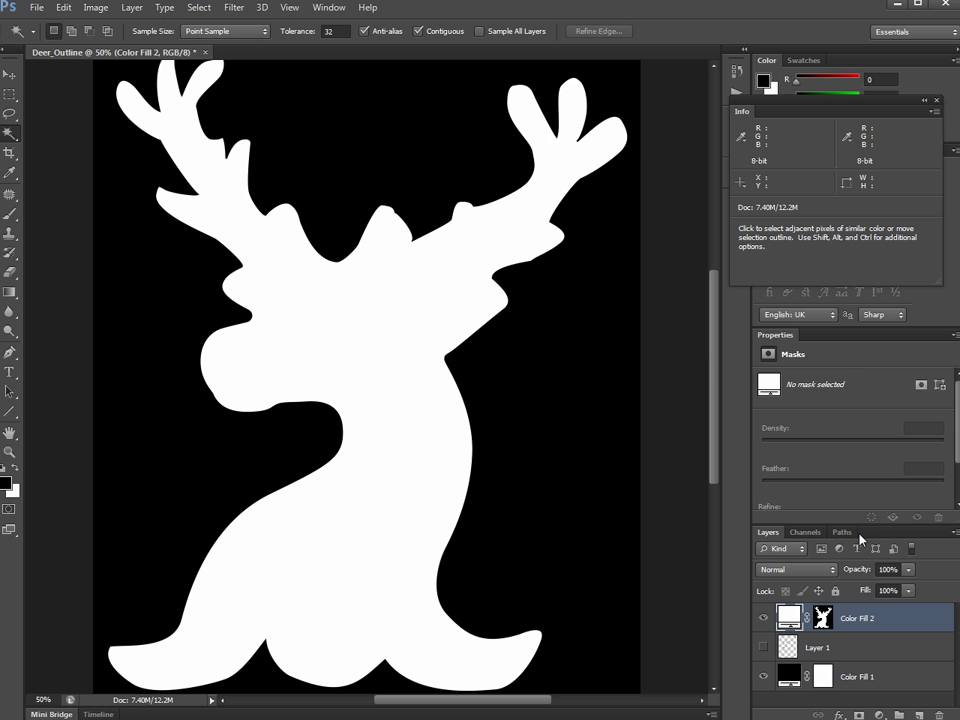
{"action": "key", "text": "ctrl"}
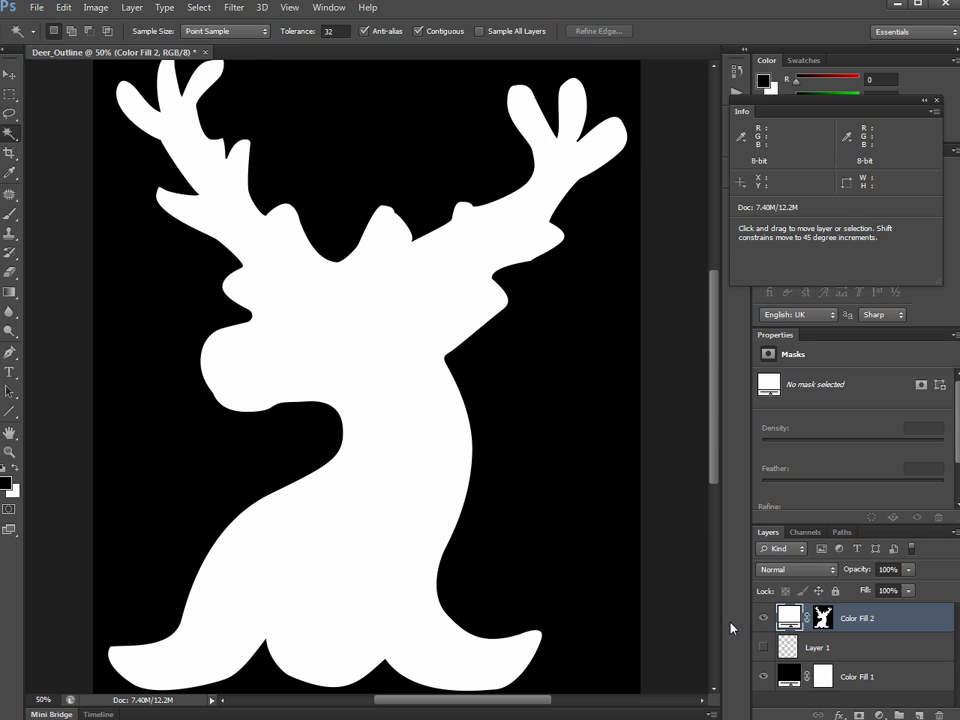
Set Image Size to 72 pixels/inch with a 1024-pixel height, giving 843 × 1024 pixels
{"action": "left_click", "coordinate": [96, 7]}
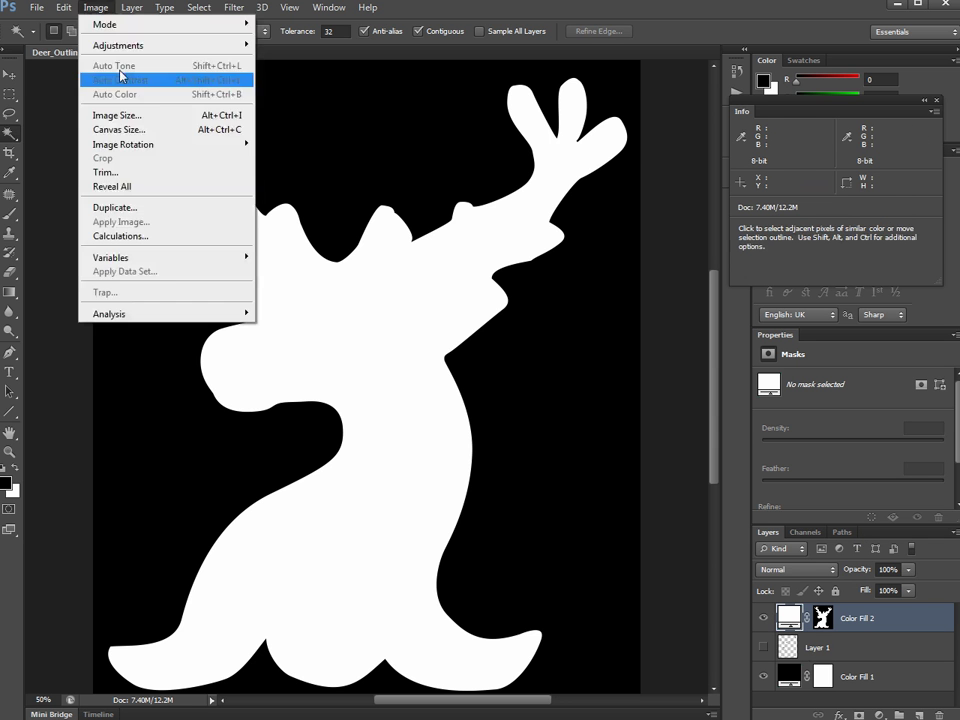
{"action": "left_click", "coordinate": [117, 115]}
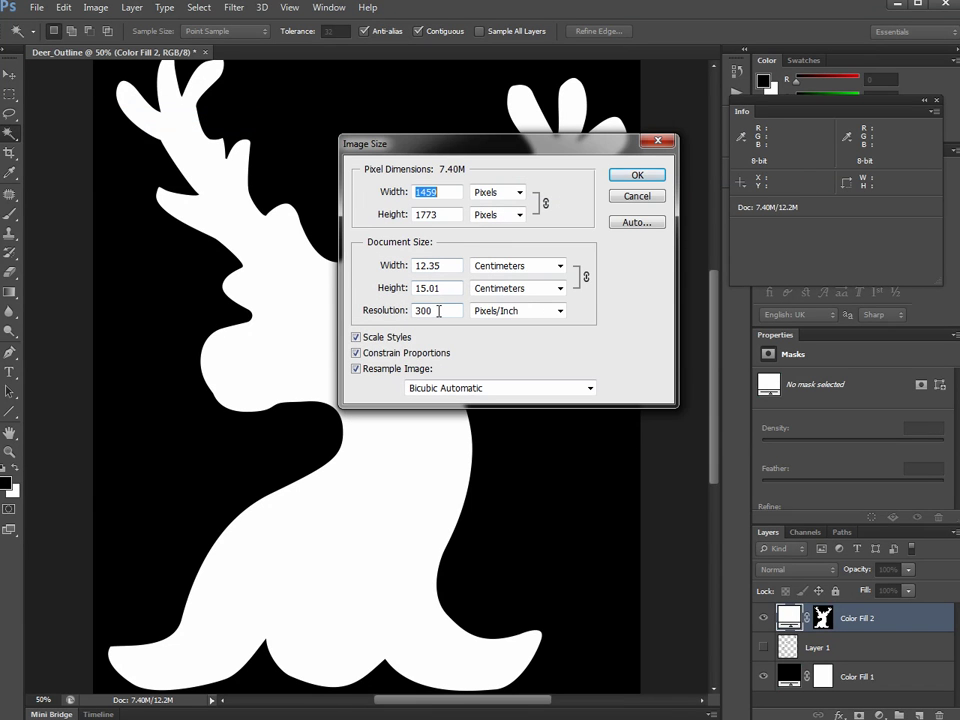
{"action": "double_click", "coordinate": [443, 311]}
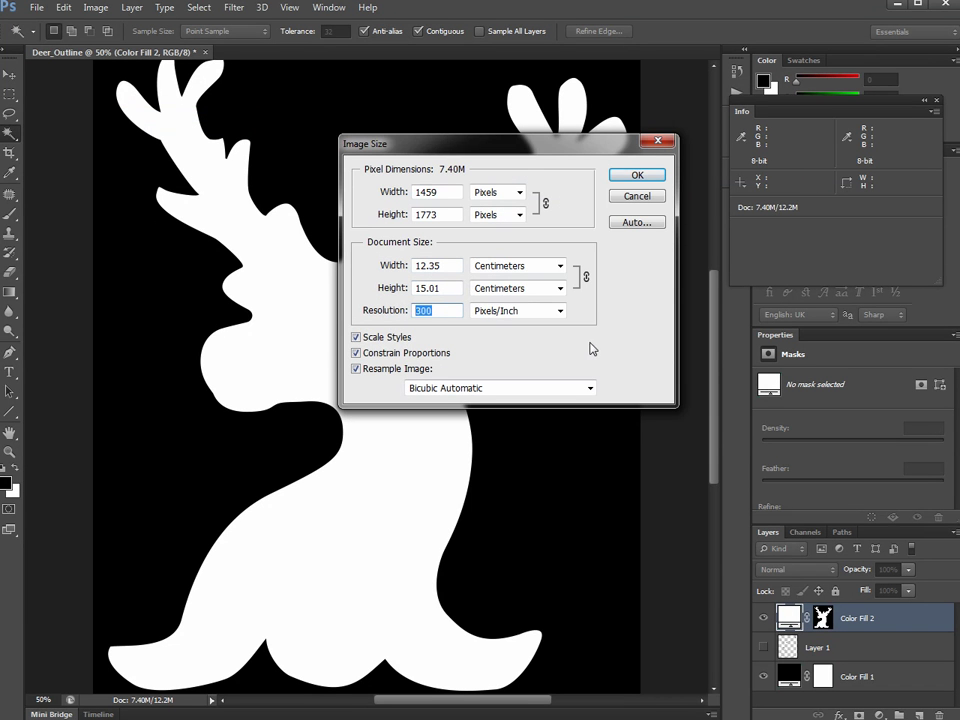
{"action": "type", "text": "72"}
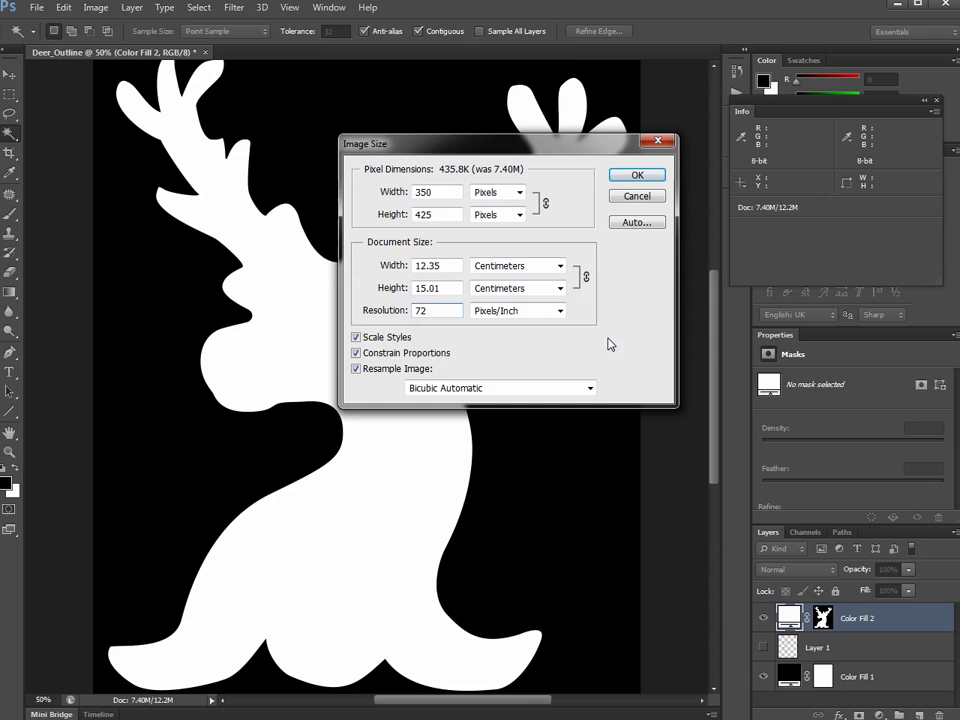
{"action": "double_click", "coordinate": [456, 193]}
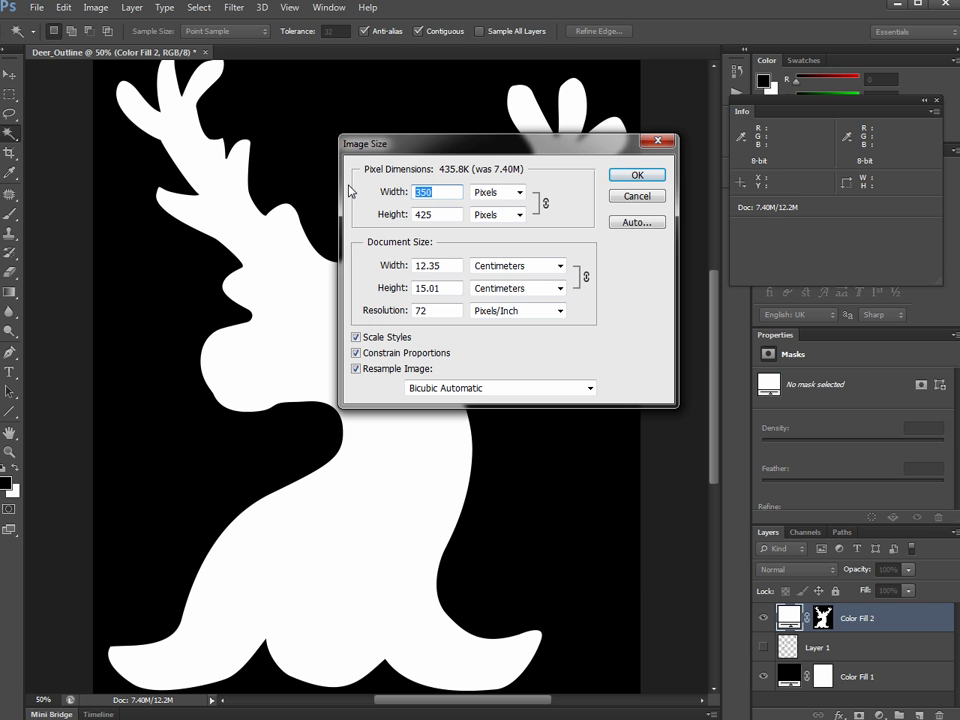
{"action": "type", "text": "1024"}
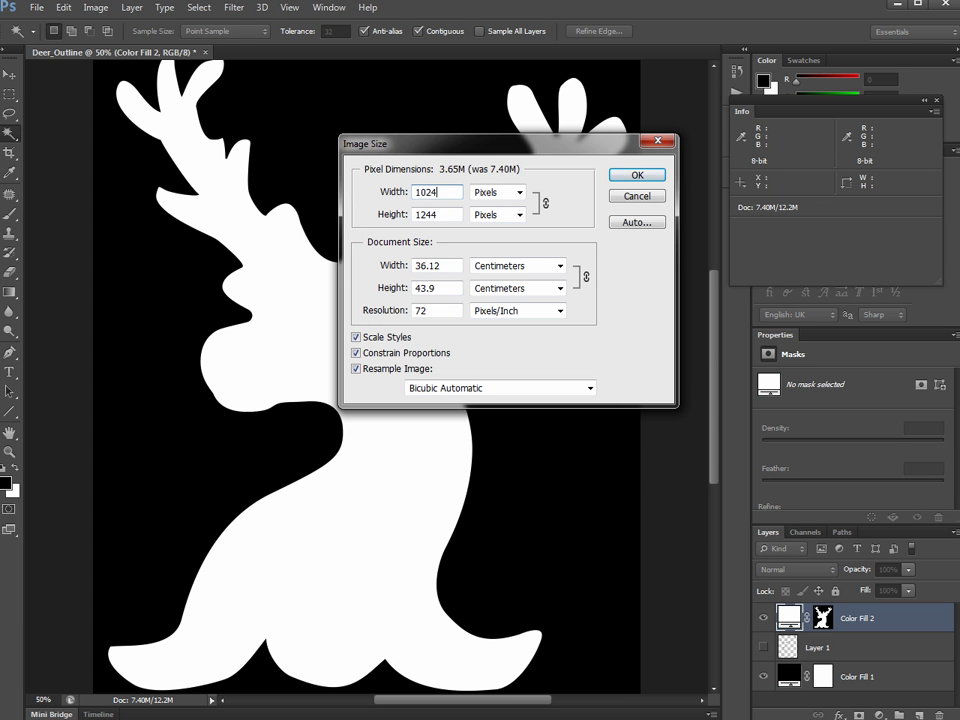
{"action": "key", "text": "Tab"}
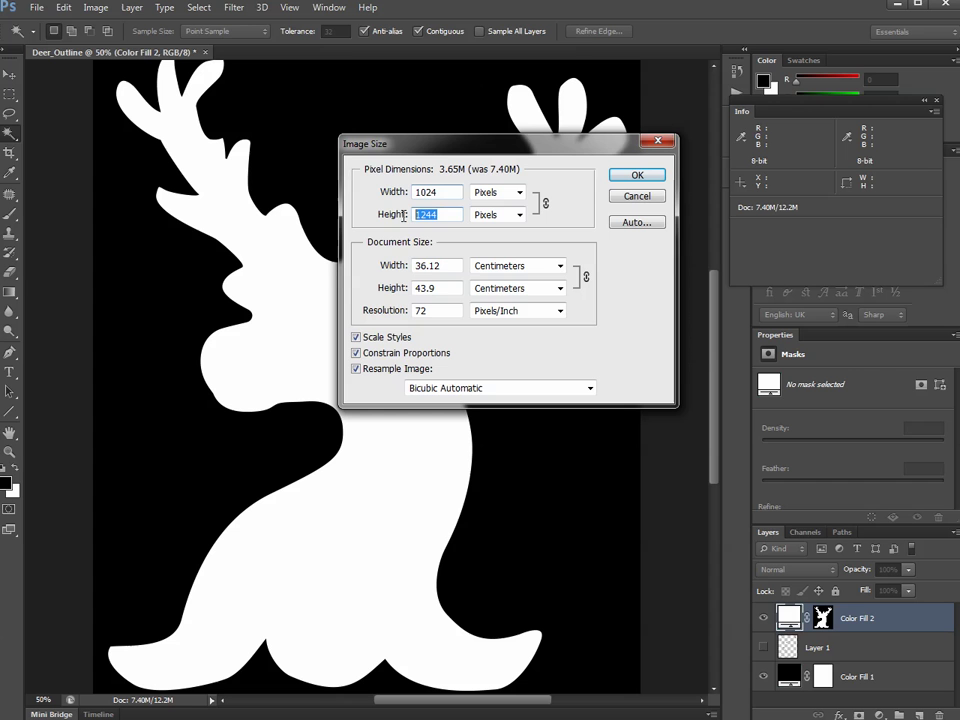
{"action": "type", "text": "1024"}
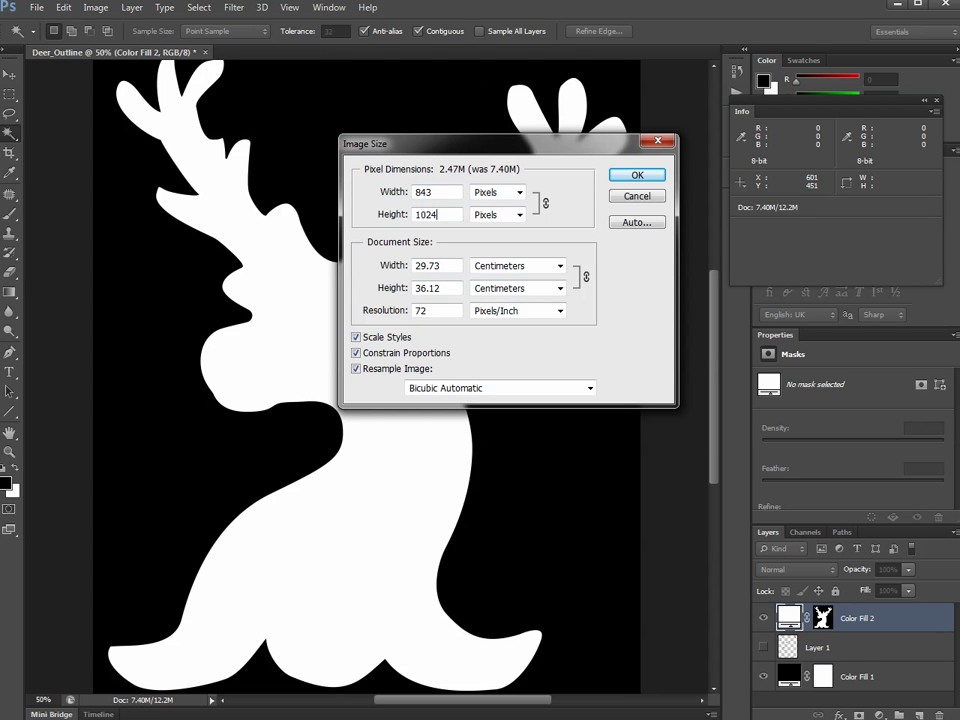
{"action": "left_click", "coordinate": [633, 178]}
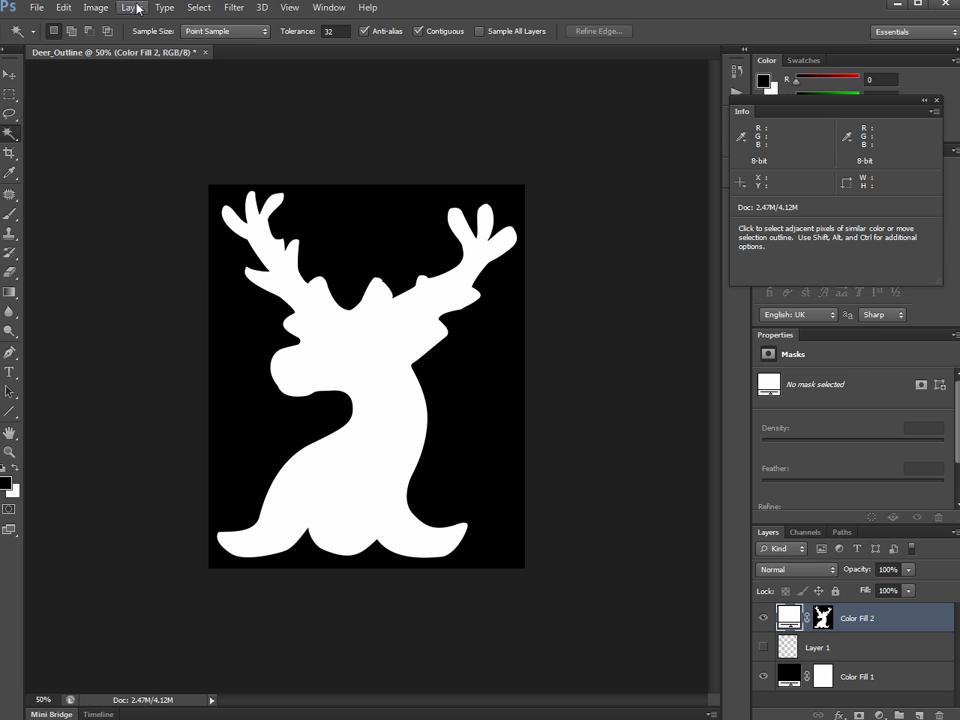
Widen the canvas to 1024 pixels so the image becomes a square
{"action": "left_click", "coordinate": [106, 13]}
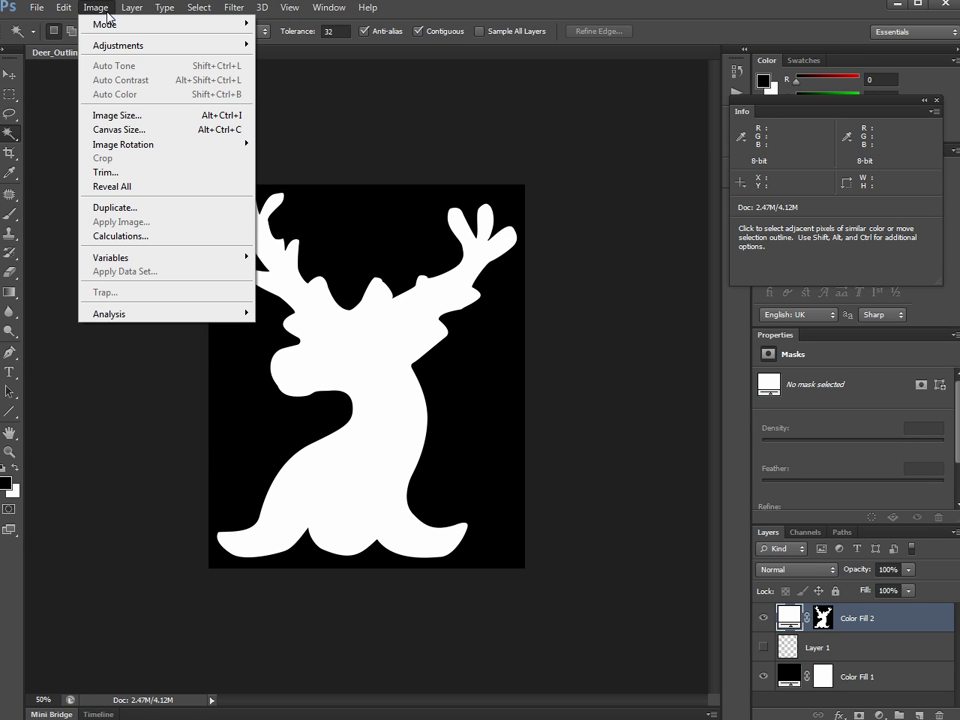
{"action": "left_click", "coordinate": [139, 131]}
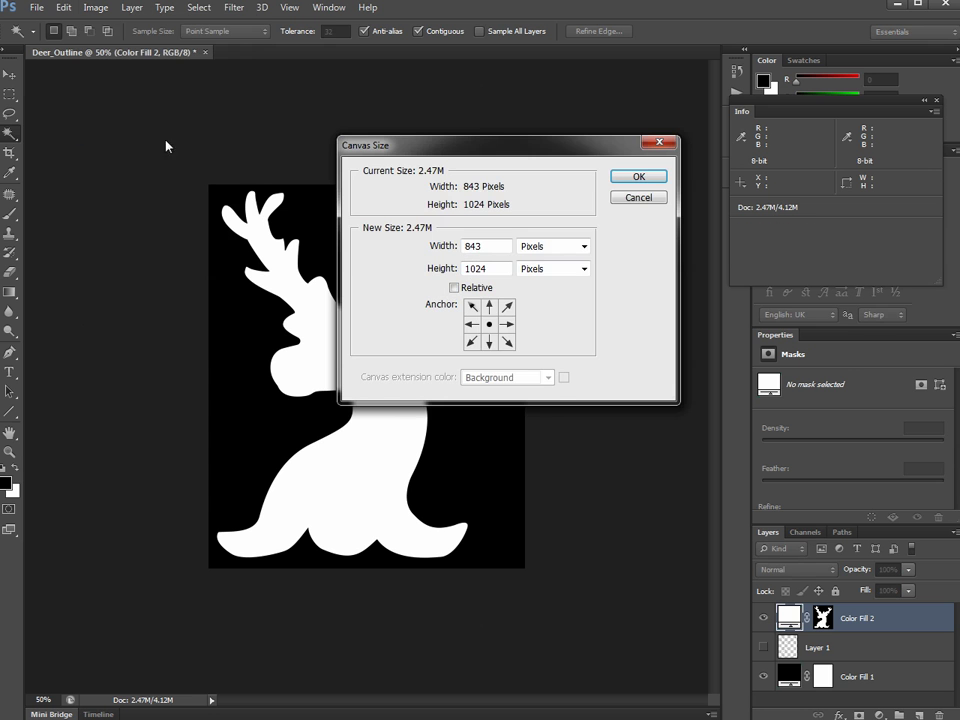
{"action": "double_click", "coordinate": [497, 246]}
{"action": "type", "text": "1024"}
{"action": "key", "text": "Return"}
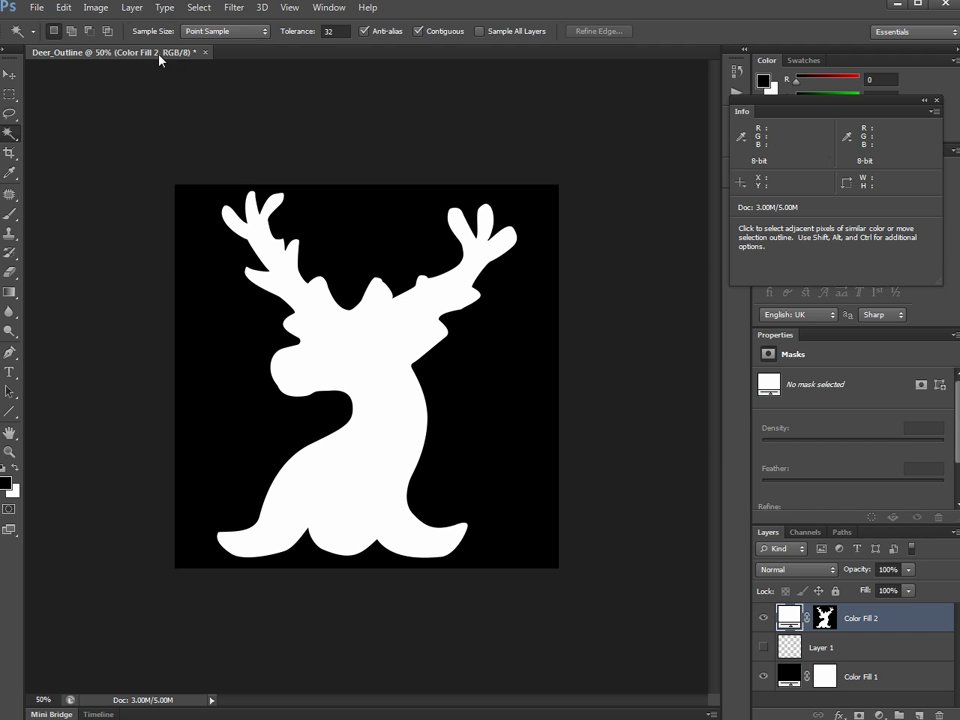
Convert the image to Grayscale, merging the layers and discarding colour information
{"action": "left_click", "coordinate": [104, 14]}
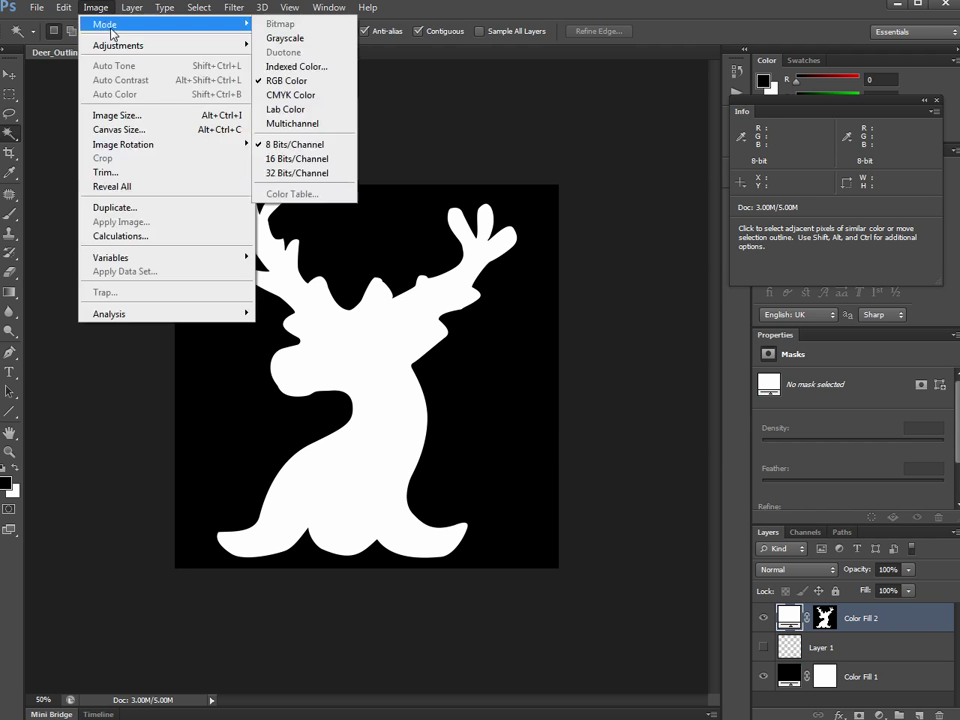
{"action": "left_click", "coordinate": [113, 28]}
{"action": "left_click", "coordinate": [330, 39]}
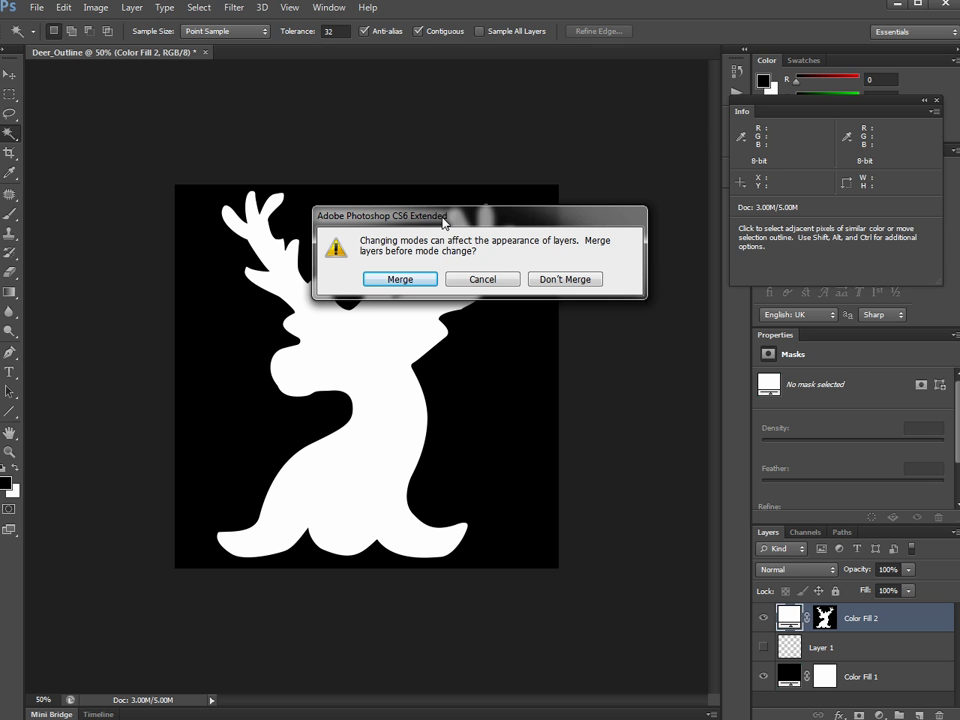
{"action": "left_click", "coordinate": [399, 280]}
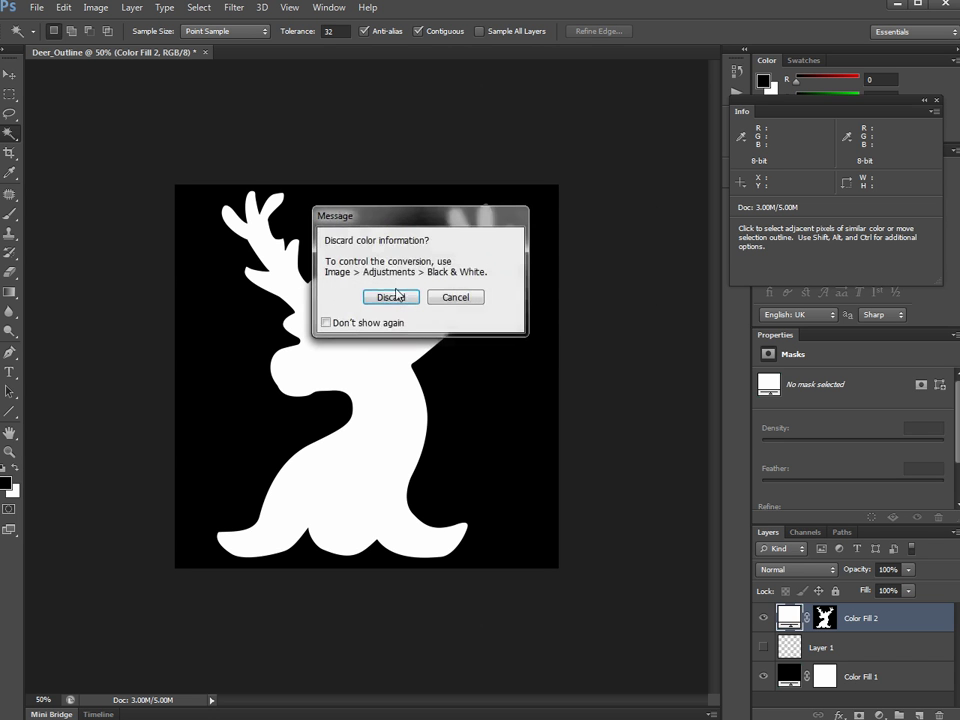
{"action": "left_click", "coordinate": [392, 298]}
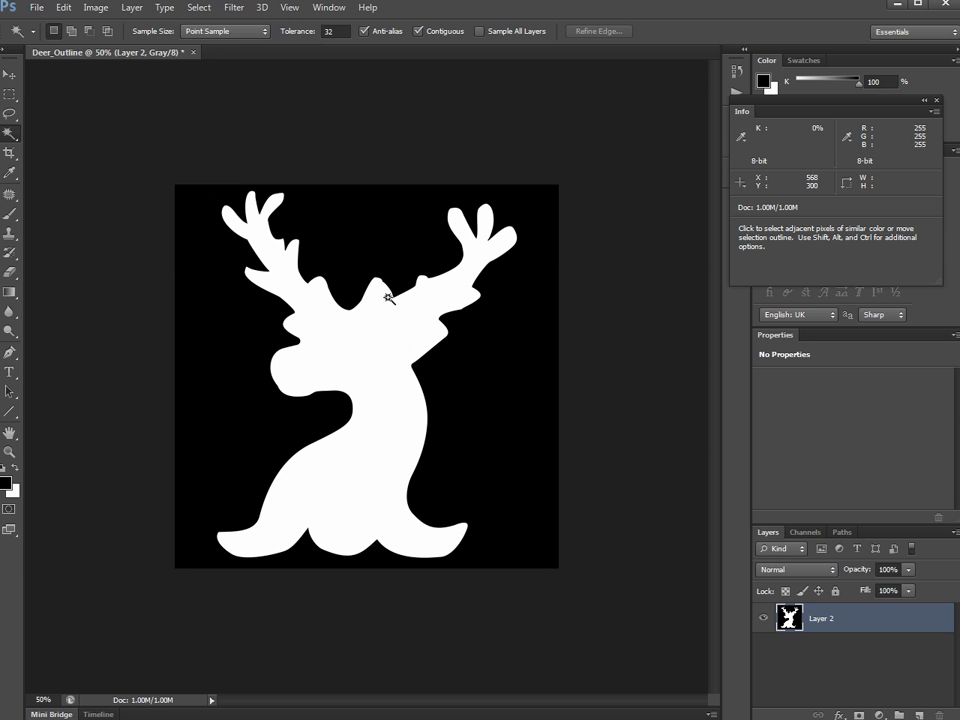
Save the image as a PNG copy in Deer_Head, editing the name to include 'Alpha'
{"action": "left_click", "coordinate": [38, 8]}
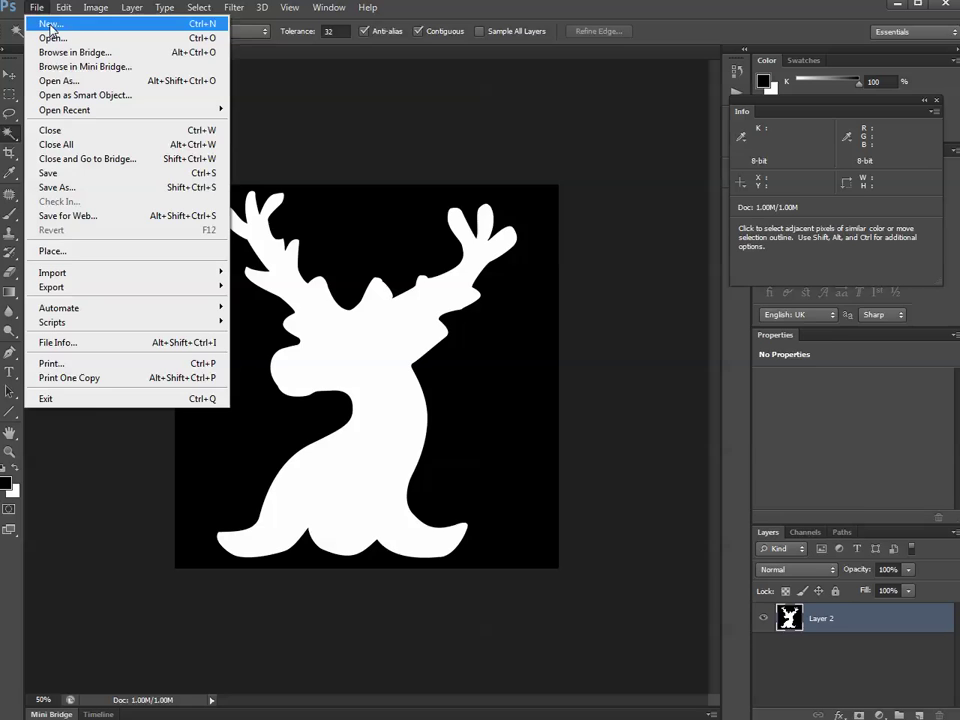
{"action": "left_click", "coordinate": [80, 186]}
{"action": "left_click", "coordinate": [442, 415]}
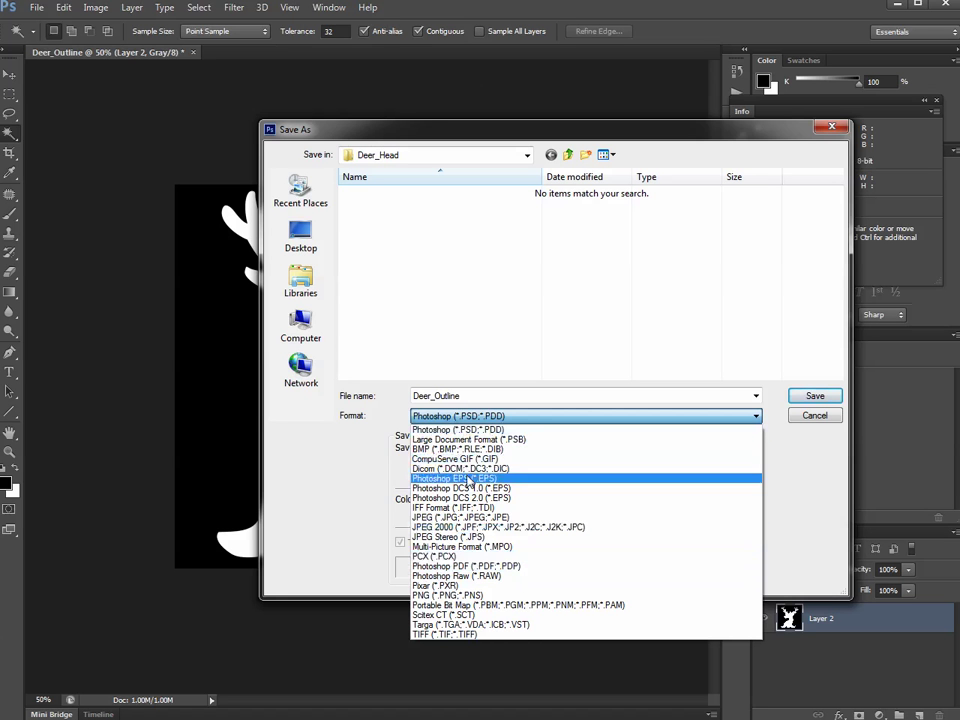
{"action": "left_click", "coordinate": [464, 596]}
{"action": "double_click", "coordinate": [462, 396]}
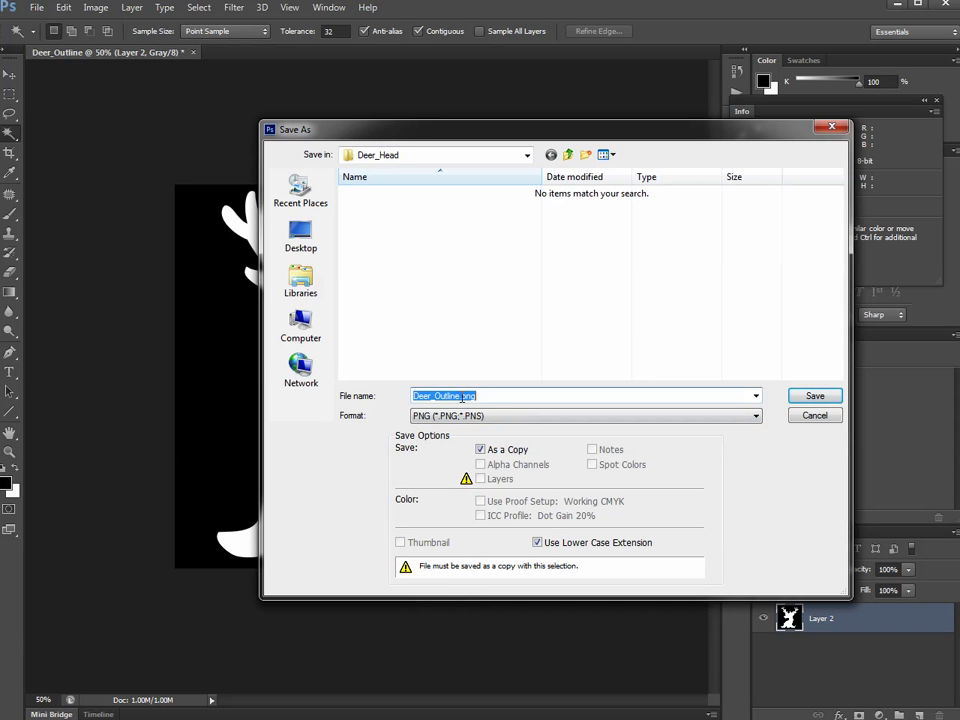
{"action": "left_click", "coordinate": [446, 396]}
{"action": "key", "text": "BackSpace"}
{"action": "key", "text": "BackSpace"}
{"action": "key", "text": "BackSpace"}
{"action": "key", "text": "BackSpace"}
{"action": "key", "text": "BackSpace"}
{"action": "key", "text": "BackSpace"}
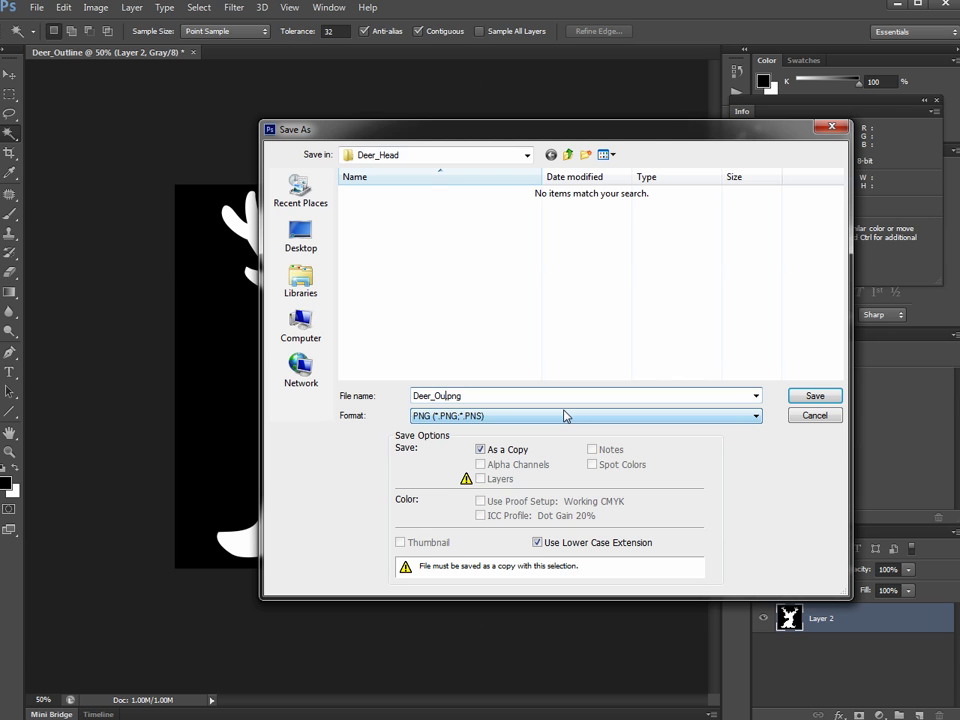
{"action": "type", "text": "Alpha"}
{"action": "key", "text": "Return"}
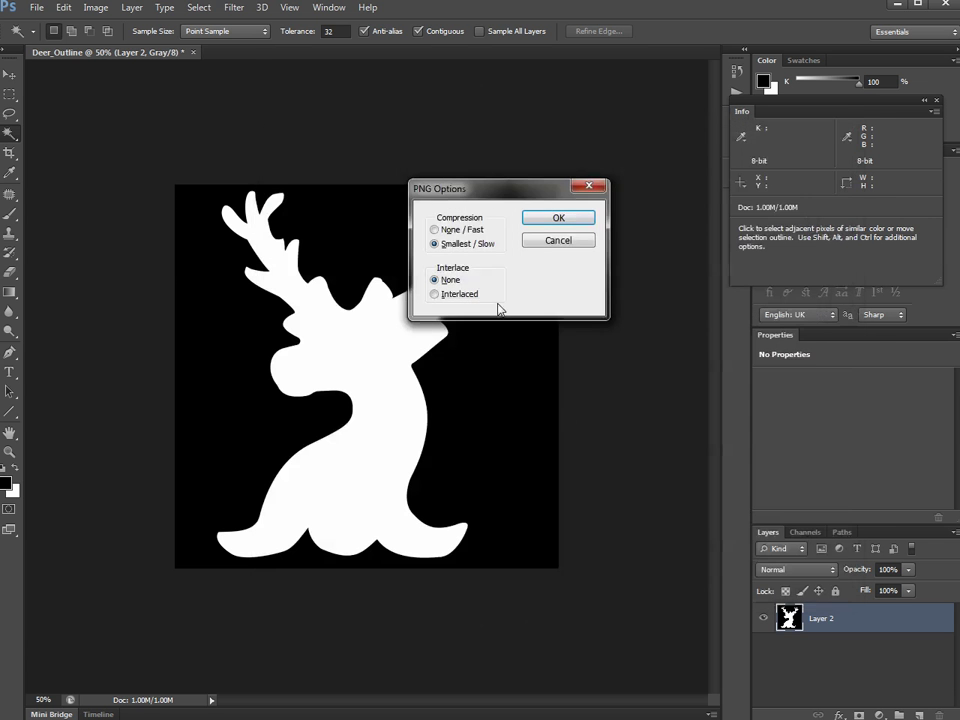
{"action": "left_click", "coordinate": [563, 223]}
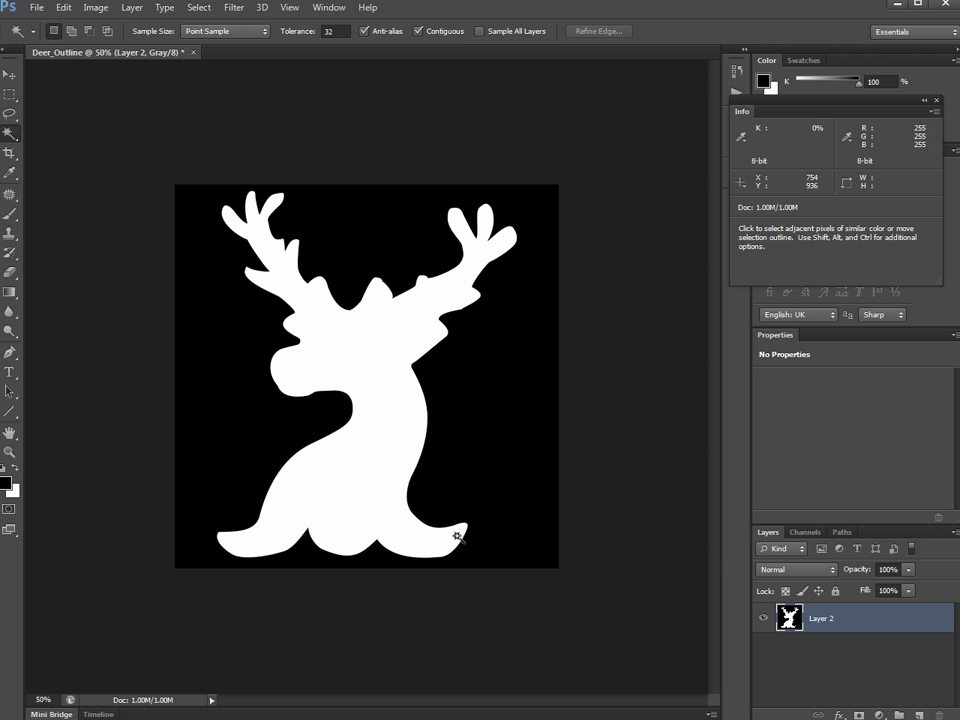